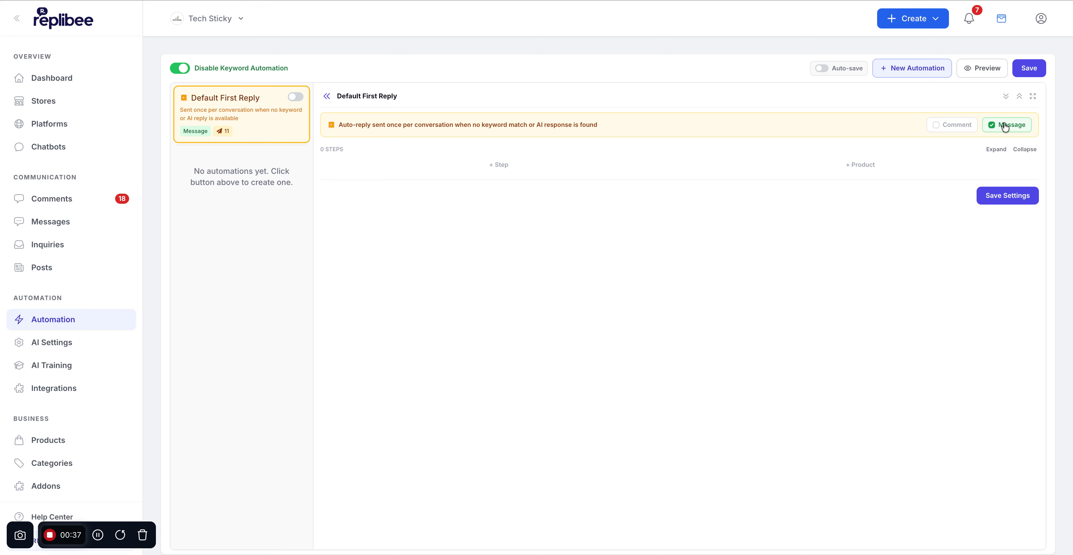
# - Try a public comment reply reading "Thank you for your comment" on the default first reply, and turn the Comment channel off again
pyautogui.click(947, 127)
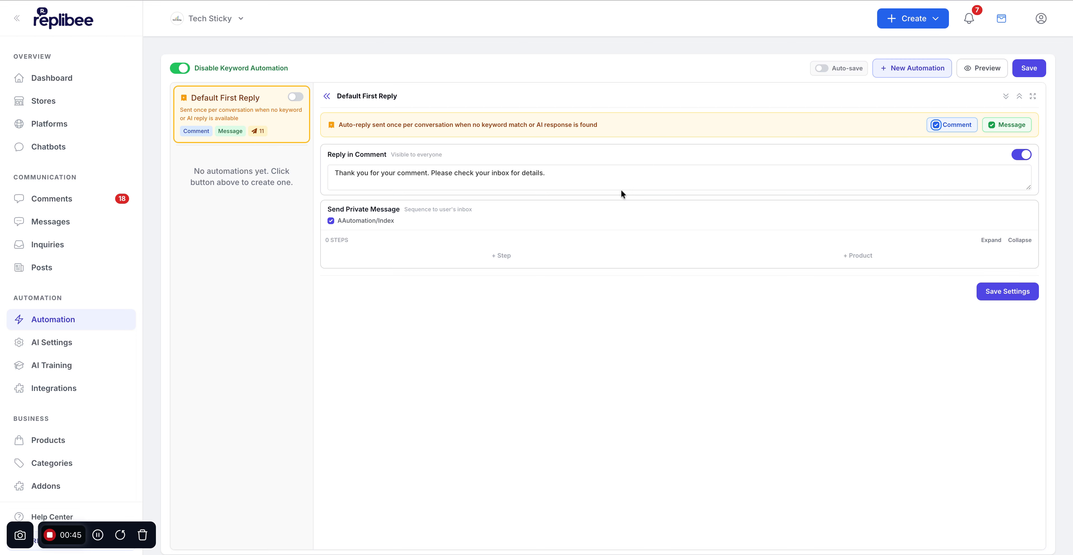
pyautogui.click(576, 178)
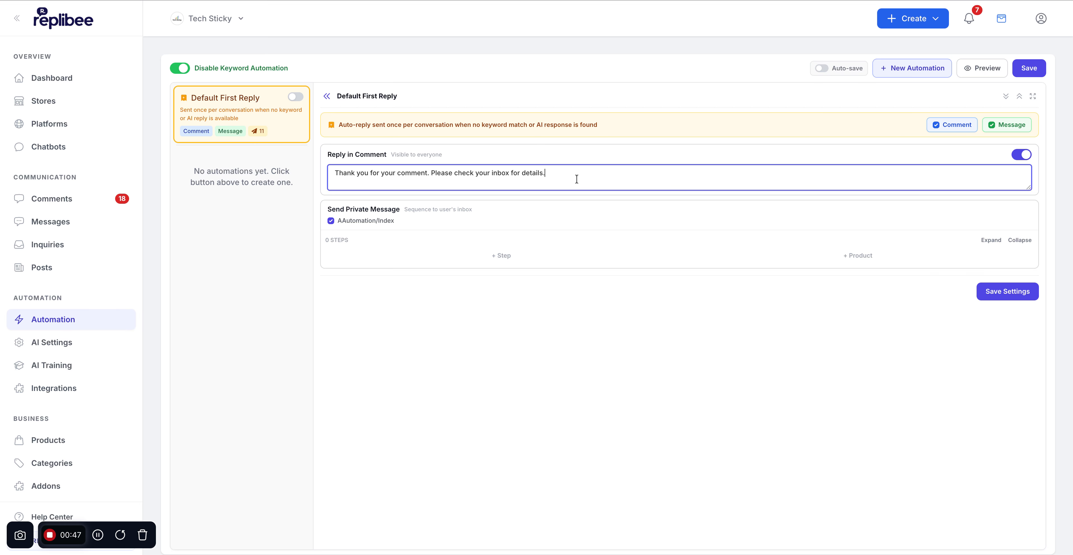
pyautogui.tripleClick(467, 177)
pyautogui.write('Th')
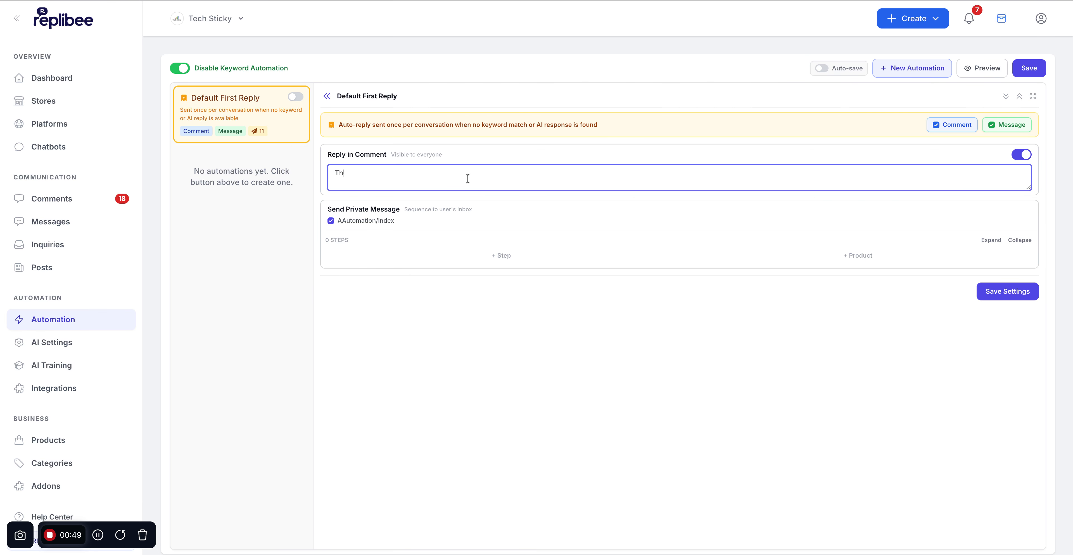
pyautogui.write('ank you for your comment')
pyautogui.click(415, 328)
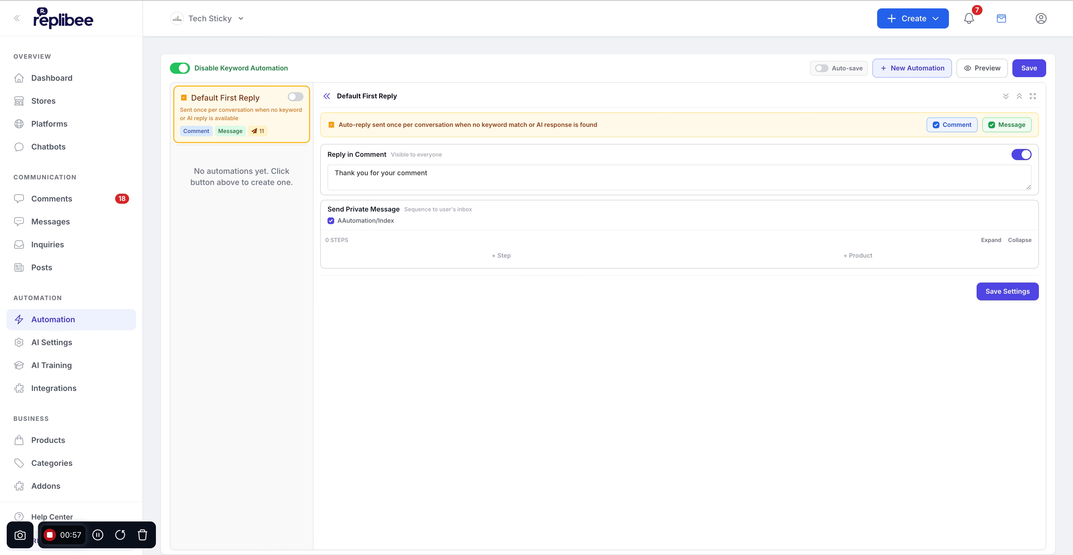
pyautogui.click(450, 182)
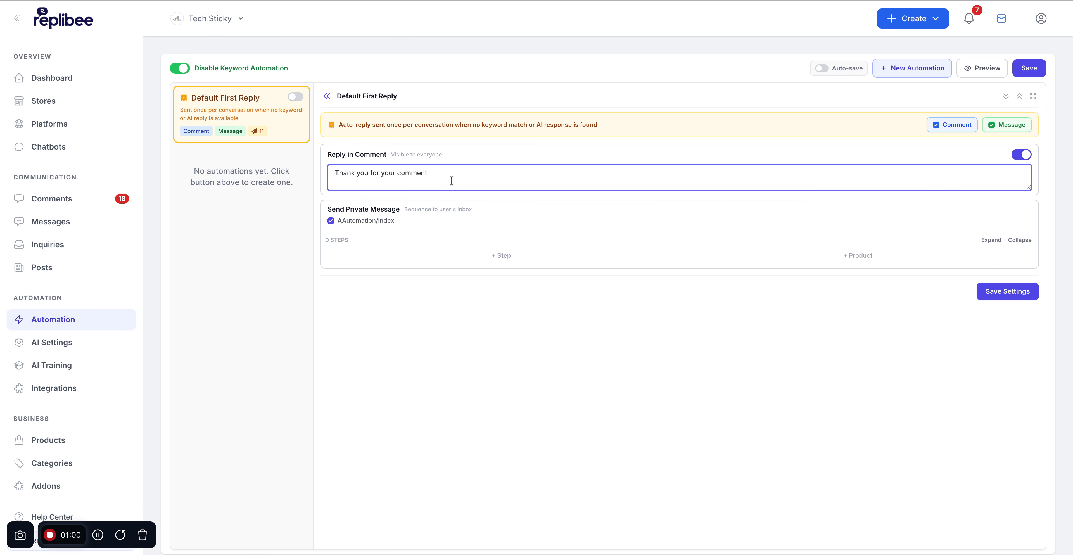
pyautogui.click(966, 127)
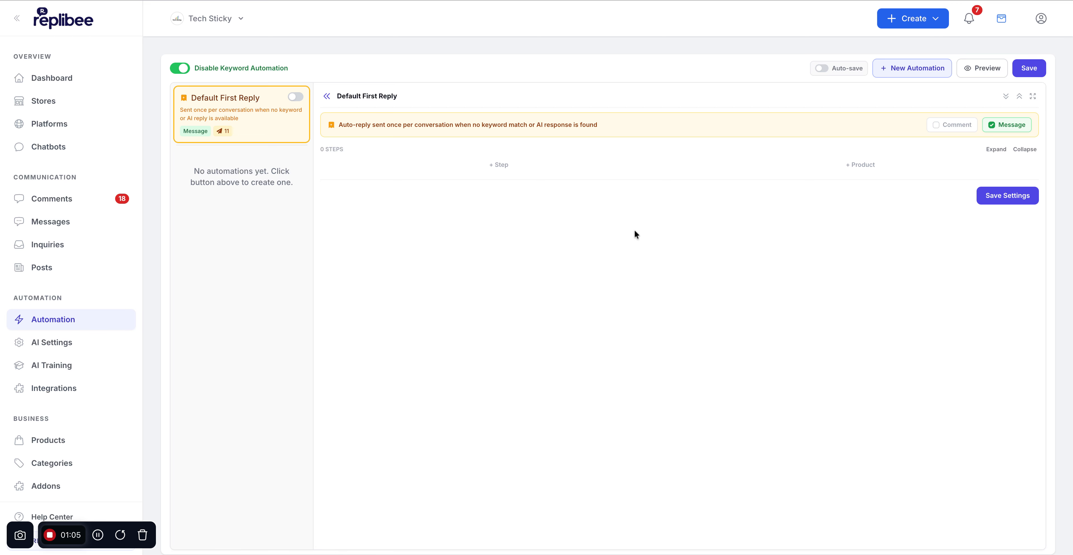
# - Add a text step to the default first reply with the message "Welcome to TV HUT"
pyautogui.click(508, 166)
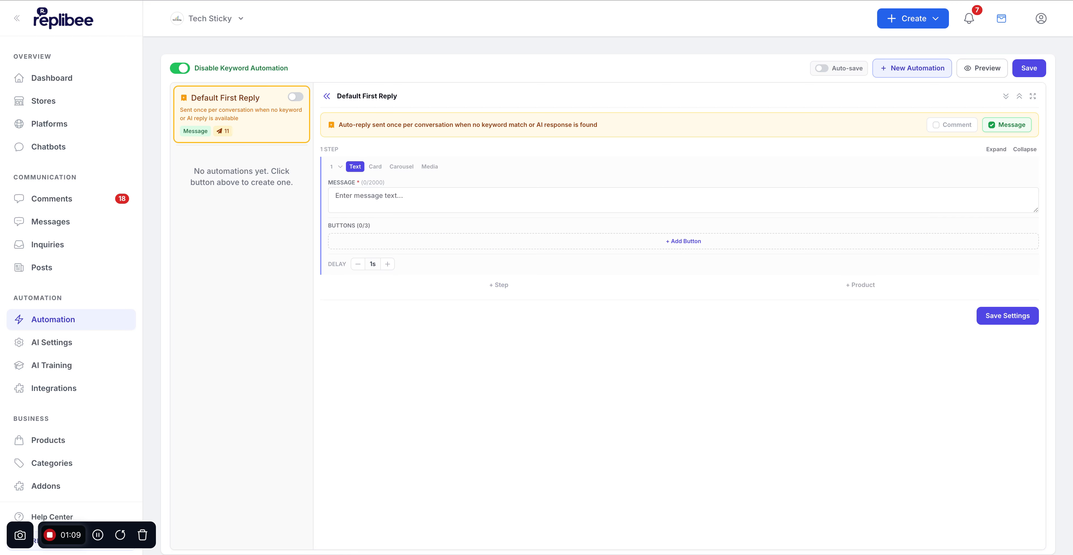
pyautogui.click(335, 196)
pyautogui.write('W')
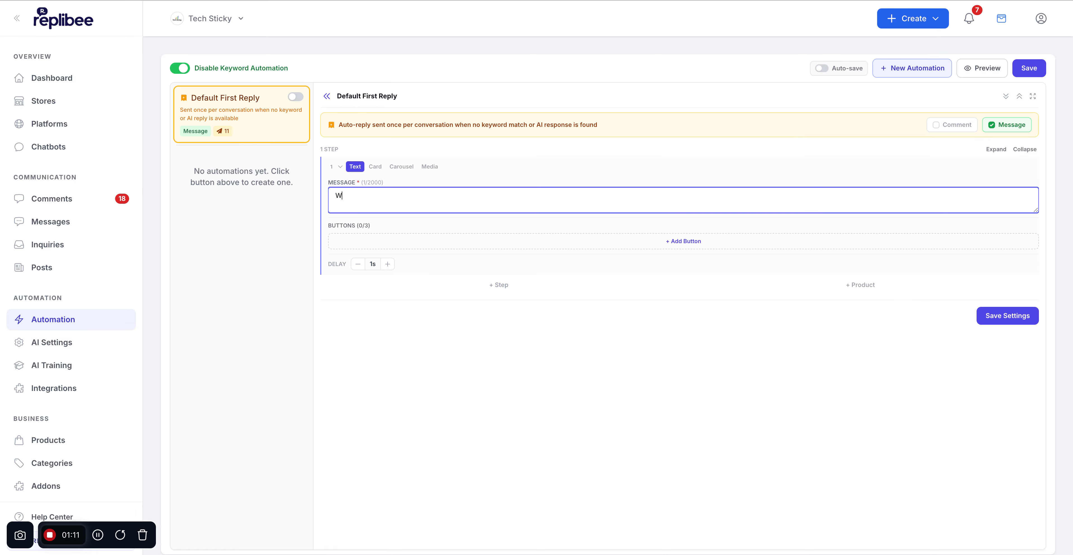
pyautogui.write('elcome to TV HUT')
# - Add a Postback button titled "Our Products" to the welcome message
pyautogui.click(616, 236)
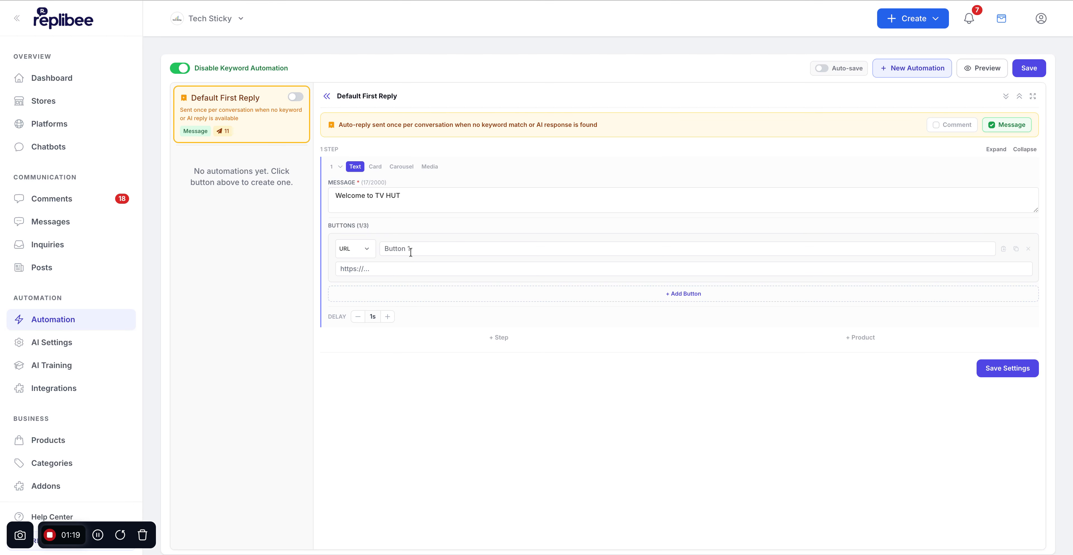
pyautogui.click(375, 251)
pyautogui.click(424, 250)
pyautogui.write('Our Products')
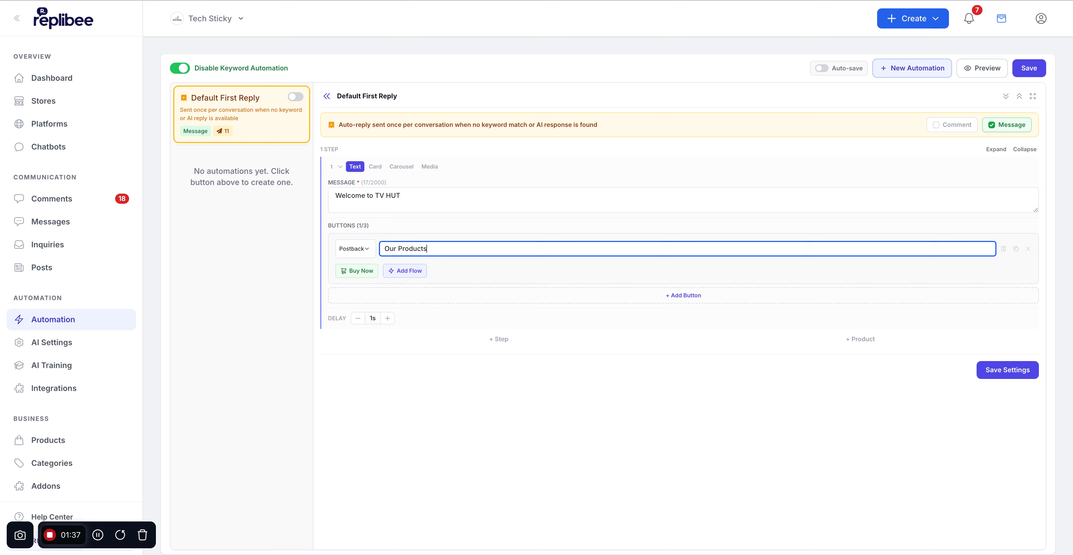
# - Add a second Postback button titled "Our website" to the welcome message
pyautogui.click(443, 297)
pyautogui.click(367, 307)
pyautogui.click(359, 315)
pyautogui.click(424, 305)
pyautogui.write('Our website')
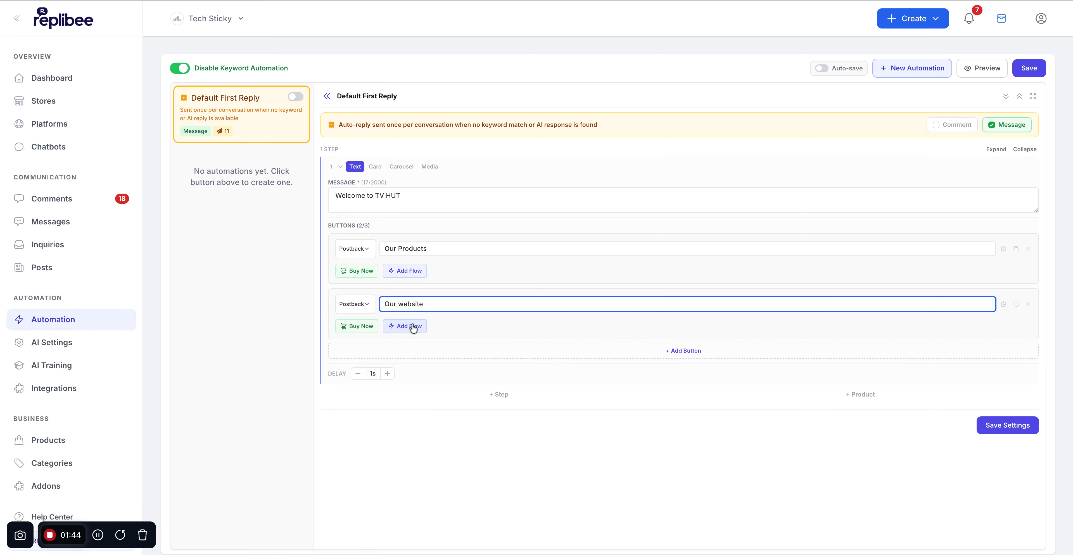
# - Add a third button titled "Our Address" and set its type to Postback
pyautogui.click(413, 351)
pyautogui.click(406, 359)
pyautogui.write('Our Address')
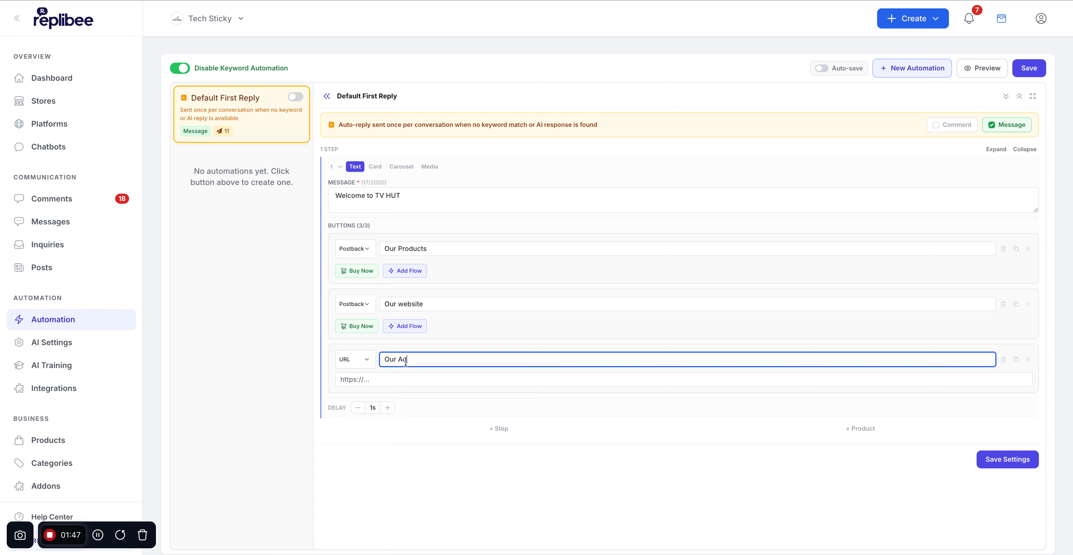
pyautogui.click(340, 360)
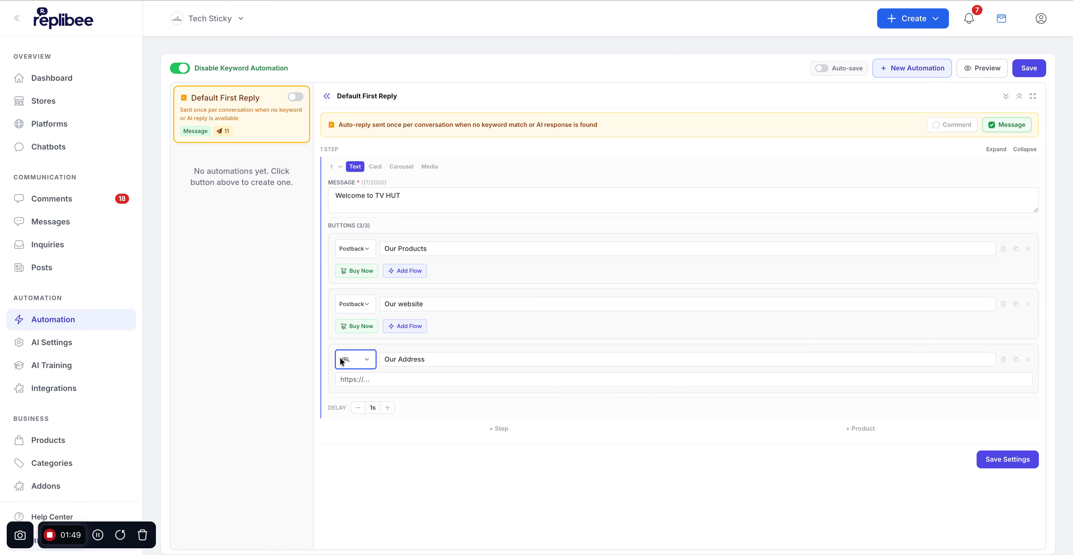
pyautogui.click(341, 361)
pyautogui.click(362, 304)
pyautogui.click(358, 292)
pyautogui.click(113, 1)
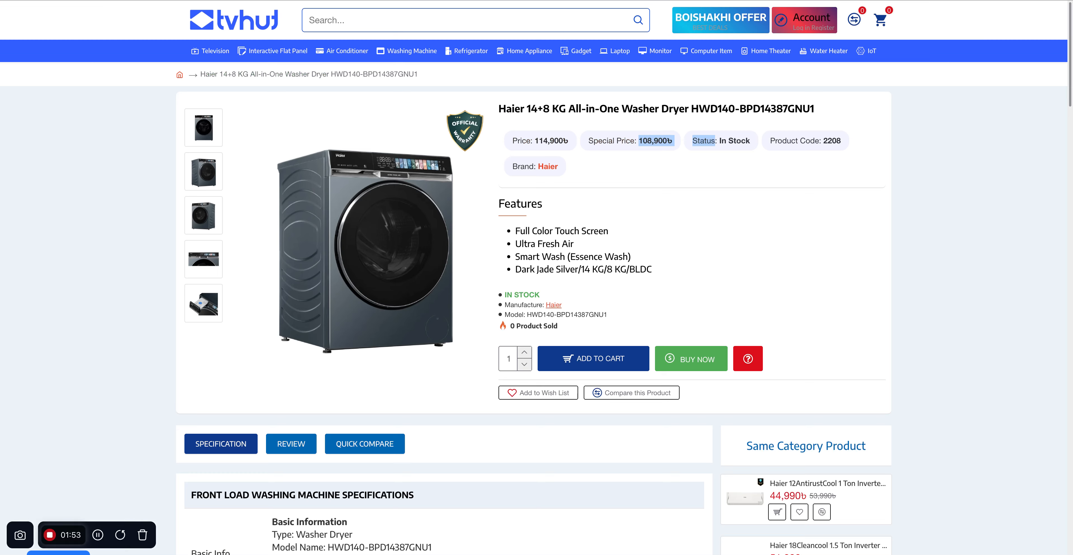
pyautogui.click(112, 1)
pyautogui.click(399, 324)
pyautogui.write('https://www.tvhut.com.bd/')
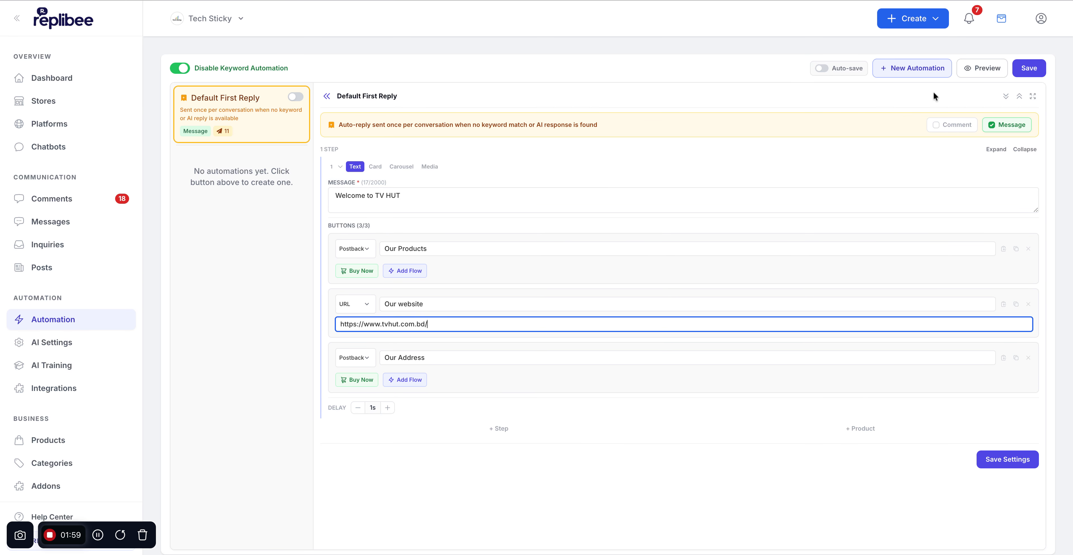
# - Preview the welcome message and its three buttons in the mobile chat view
pyautogui.click(976, 70)
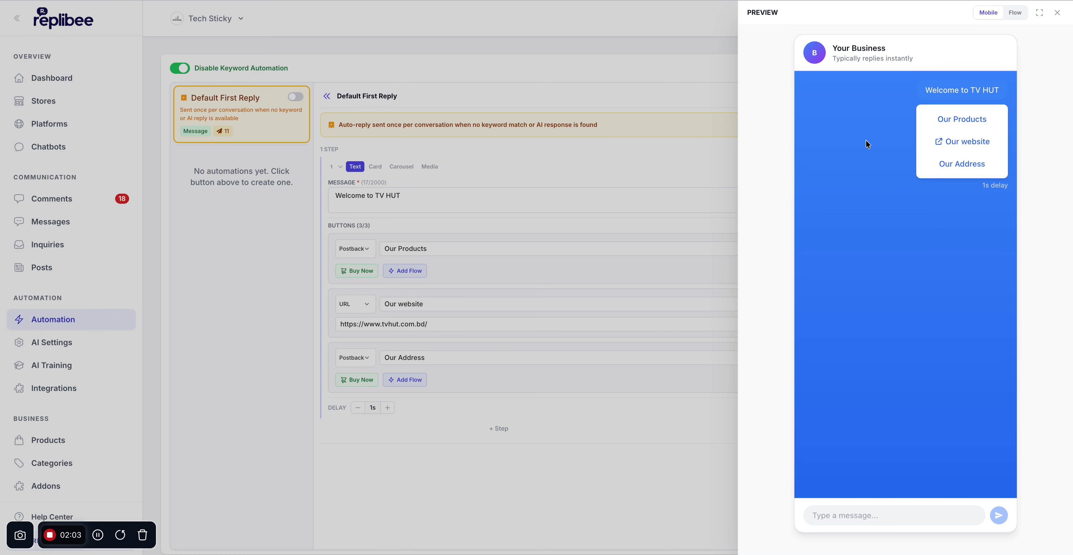
pyautogui.moveTo(926, 87); pyautogui.dragTo(900, 140)
pyautogui.click(228, 158)
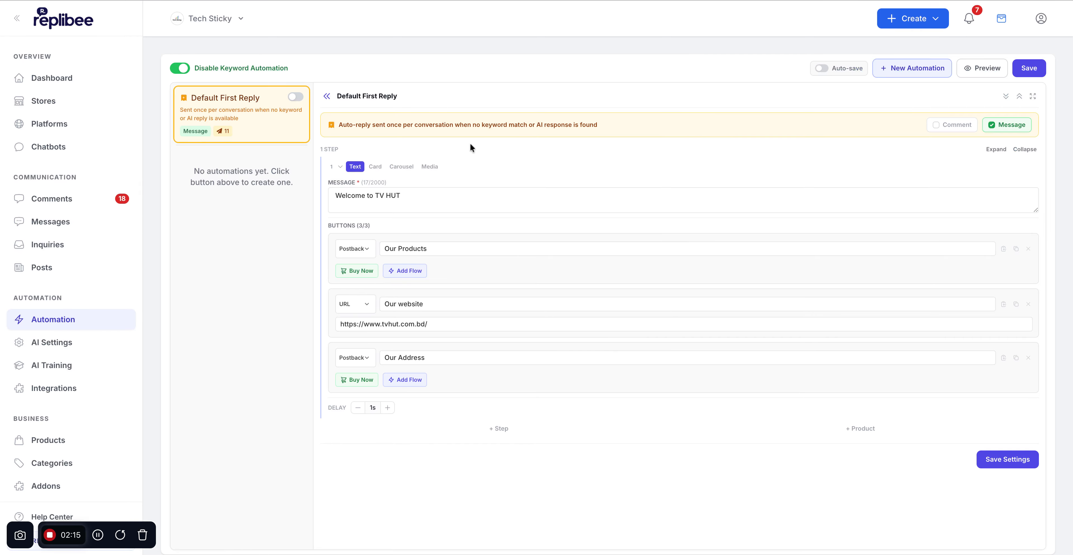
pyautogui.click(992, 69)
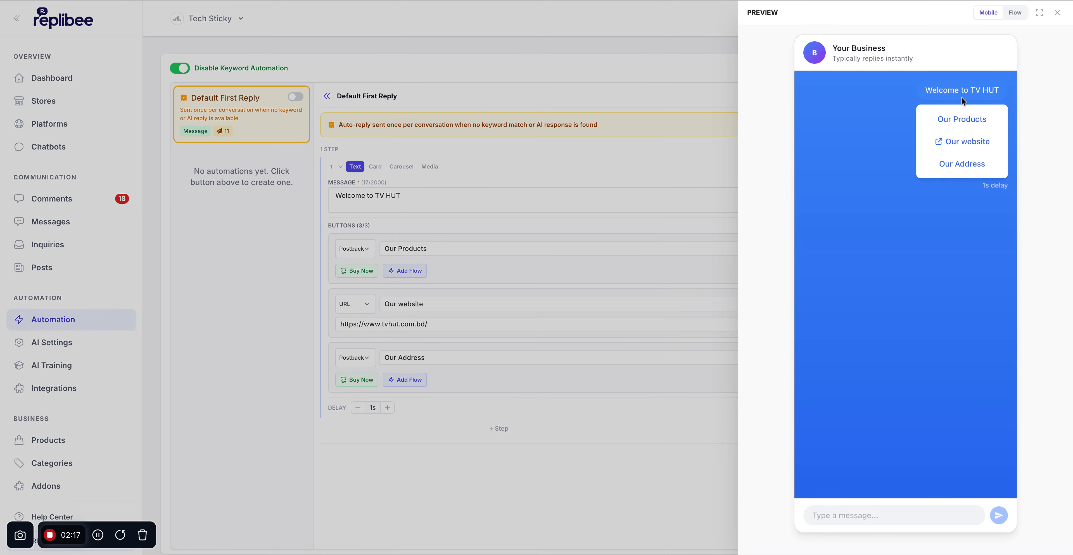
pyautogui.moveTo(926, 91); pyautogui.dragTo(999, 92)
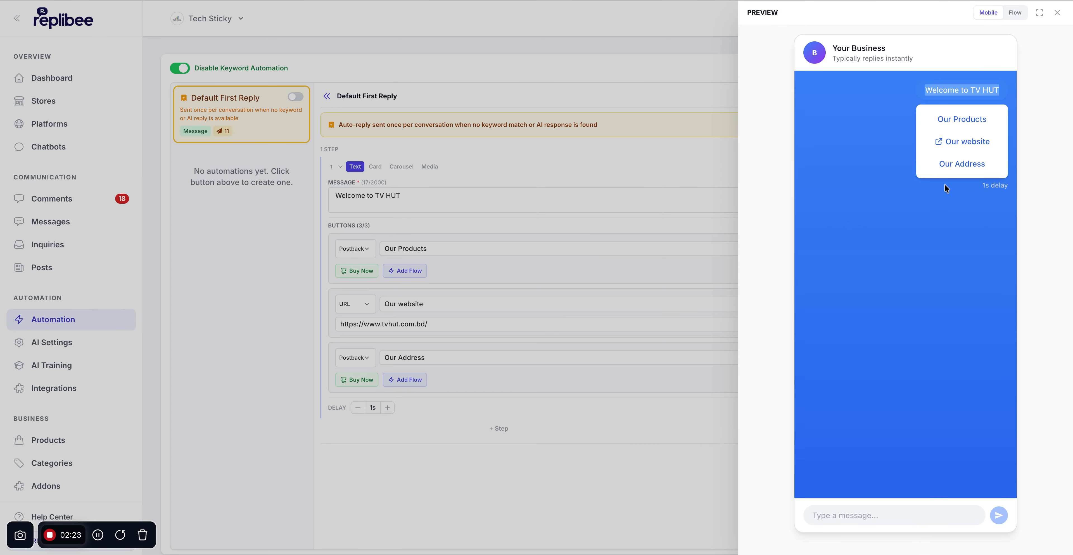
pyautogui.click(608, 242)
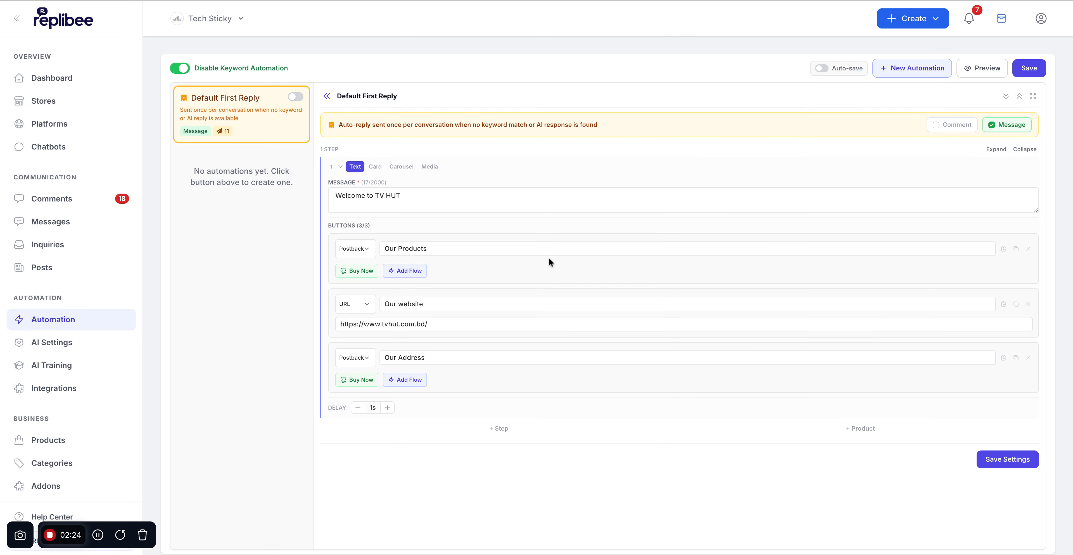
pyautogui.click(416, 271)
pyautogui.click(513, 304)
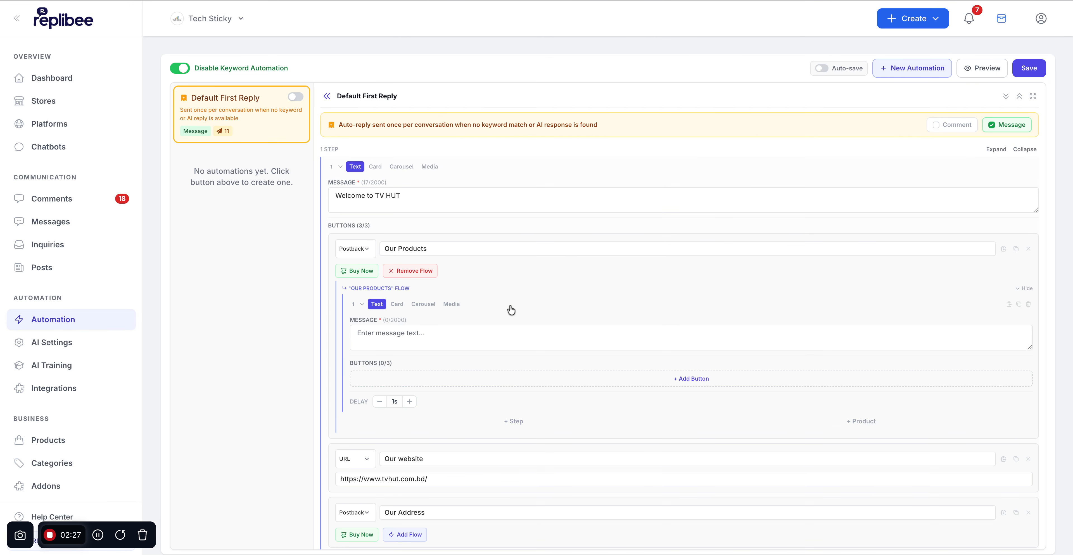
pyautogui.click(411, 271)
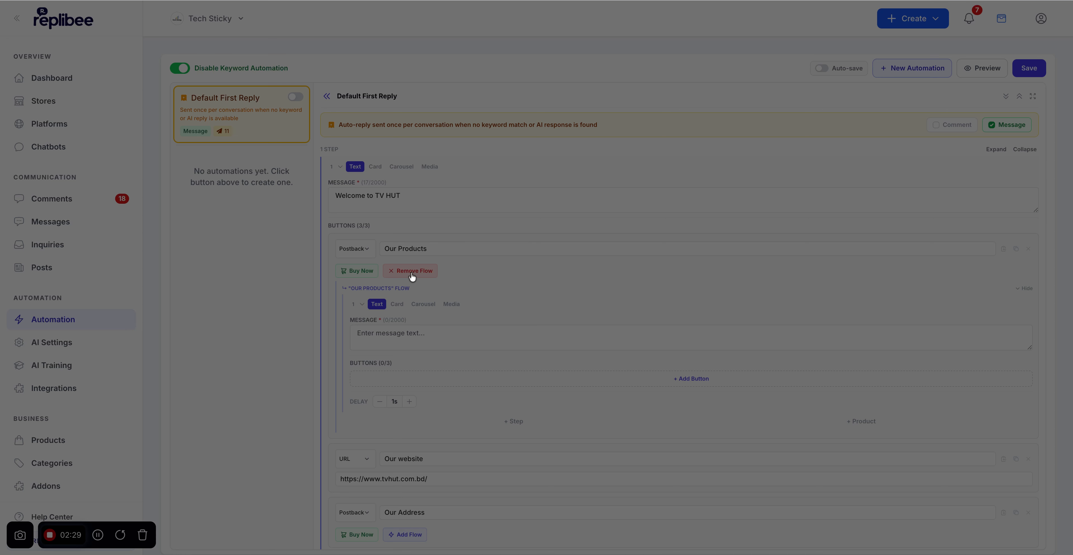
pyautogui.click(609, 92)
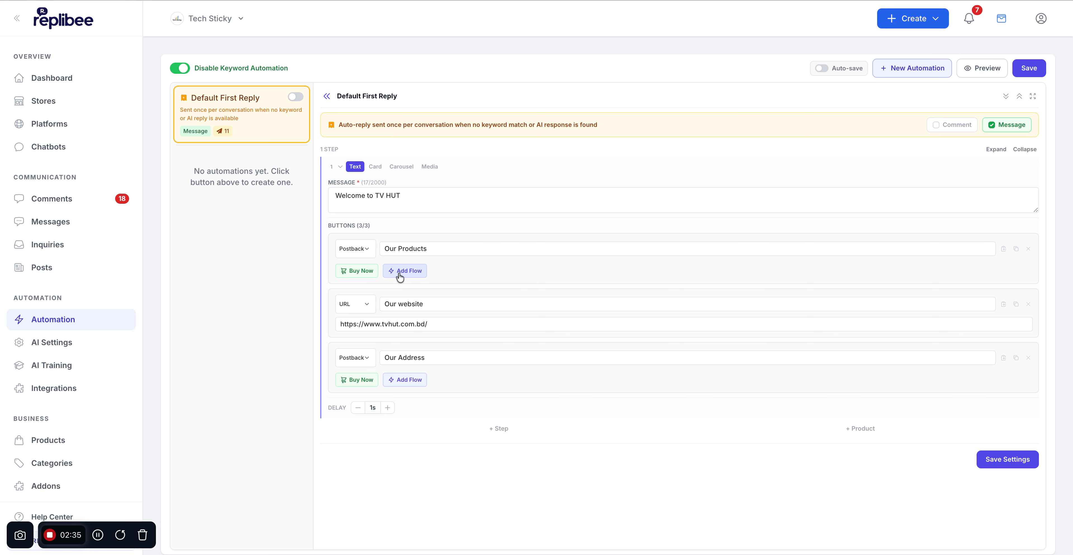
# - Check the first reply's button layout once more in the mobile preview
pyautogui.click(361, 252)
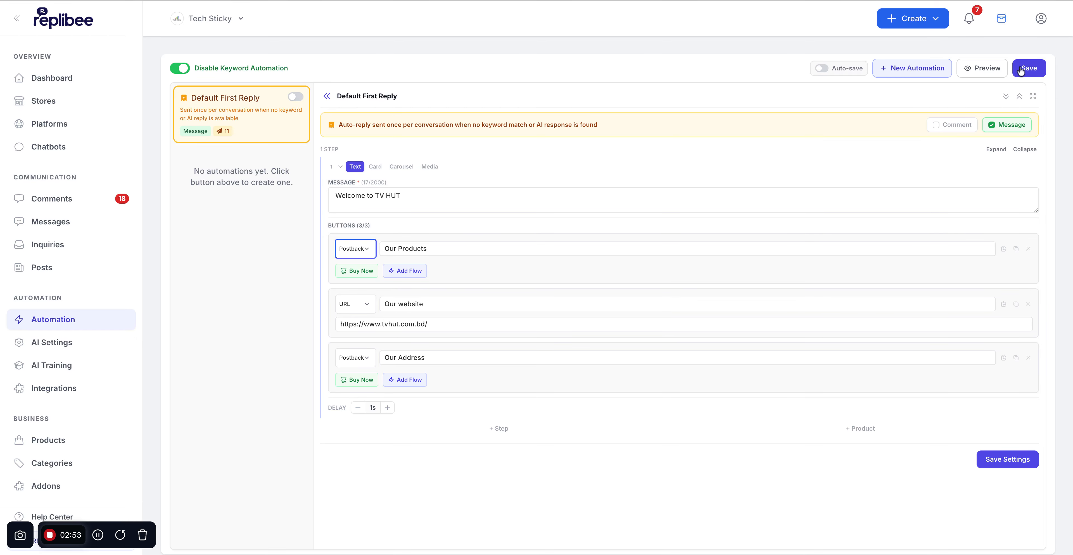
pyautogui.click(991, 67)
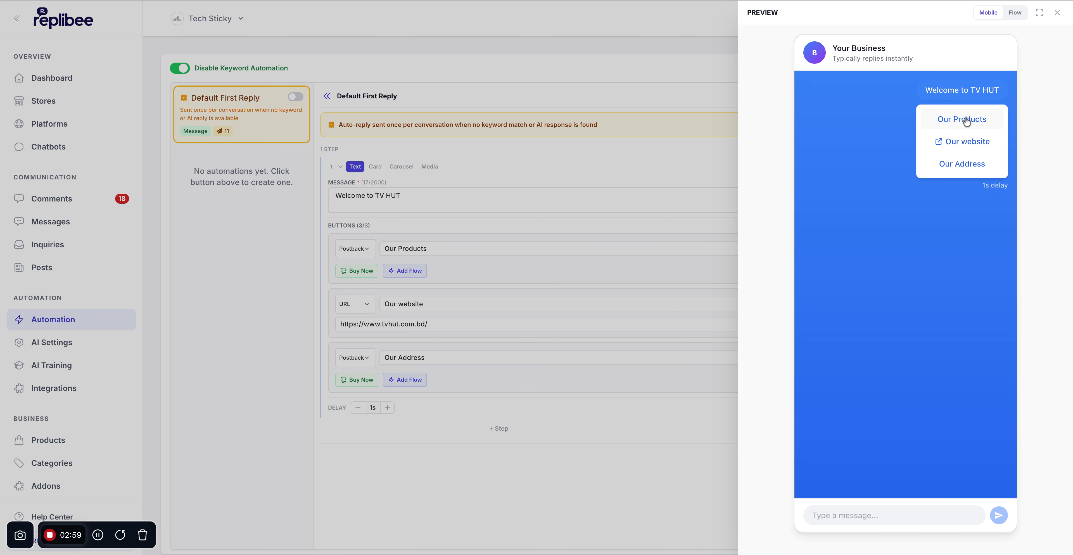
pyautogui.click(411, 214)
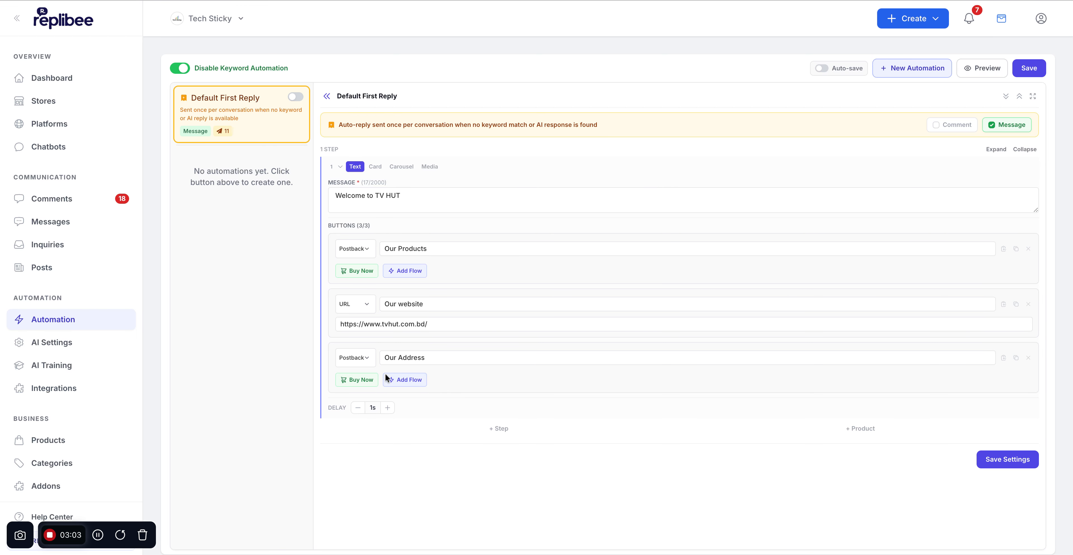
# - Add a flow to the "Our Address" button and copy the Experience Zone, Visiting Hour and Corporate Office details from the TV HUT website footer
pyautogui.click(397, 380)
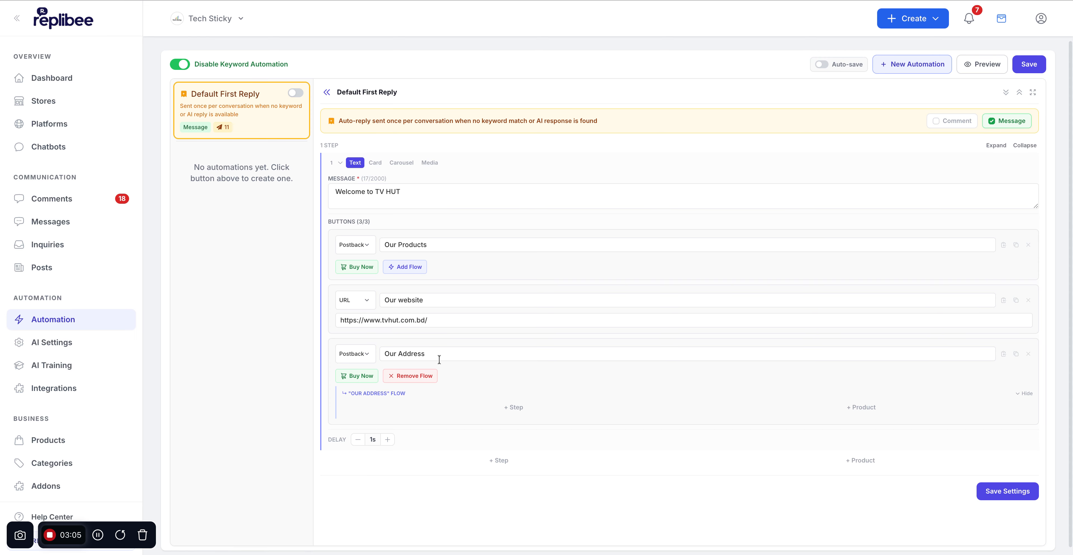
pyautogui.click(352, 1)
pyautogui.scroll(-15, 422, 342)
pyautogui.scroll(-6, 422, 342)
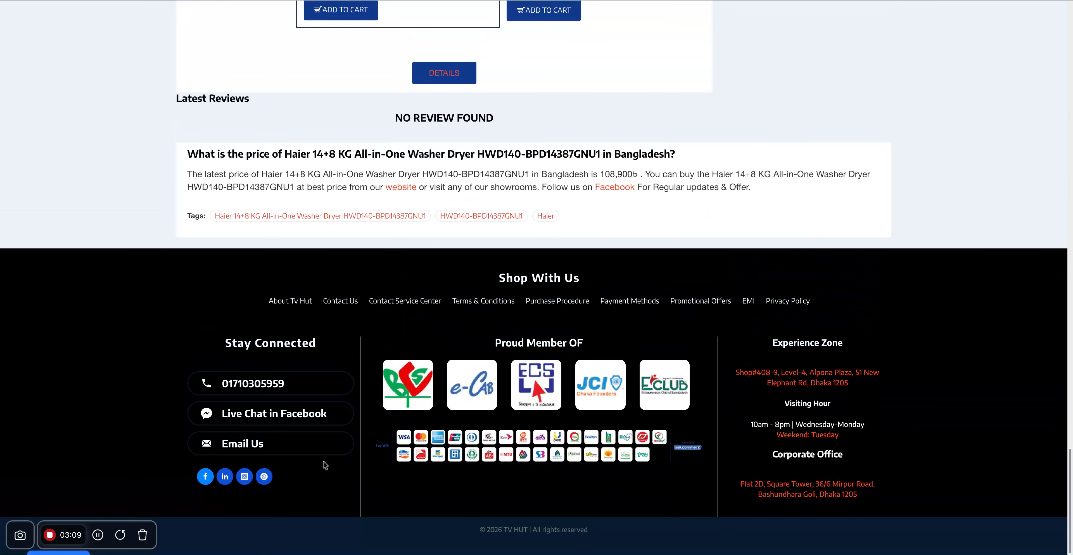
pyautogui.moveTo(848, 424); pyautogui.dragTo(875, 454)
pyautogui.moveTo(771, 335); pyautogui.dragTo(857, 495)
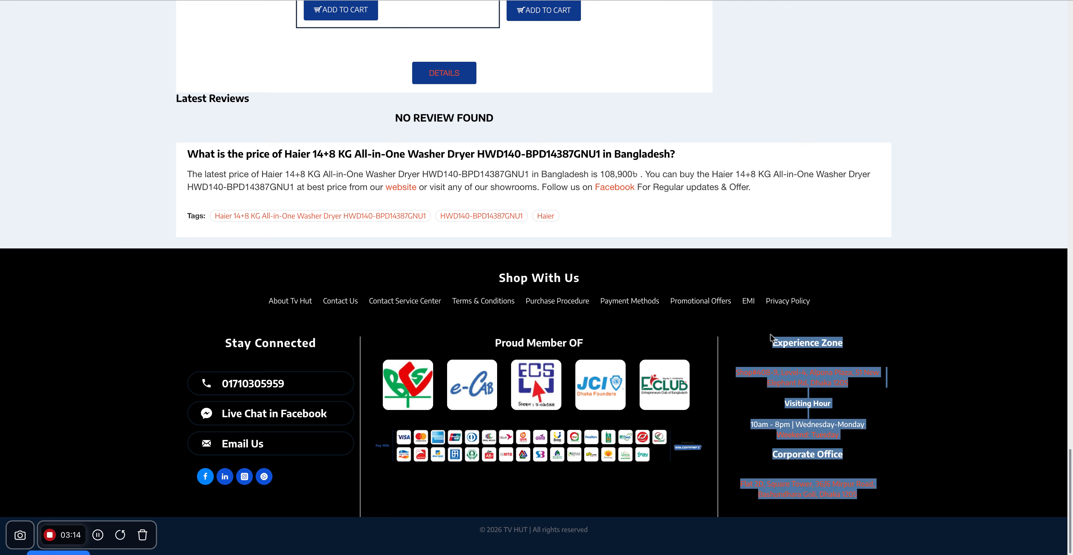
pyautogui.click(276, 1)
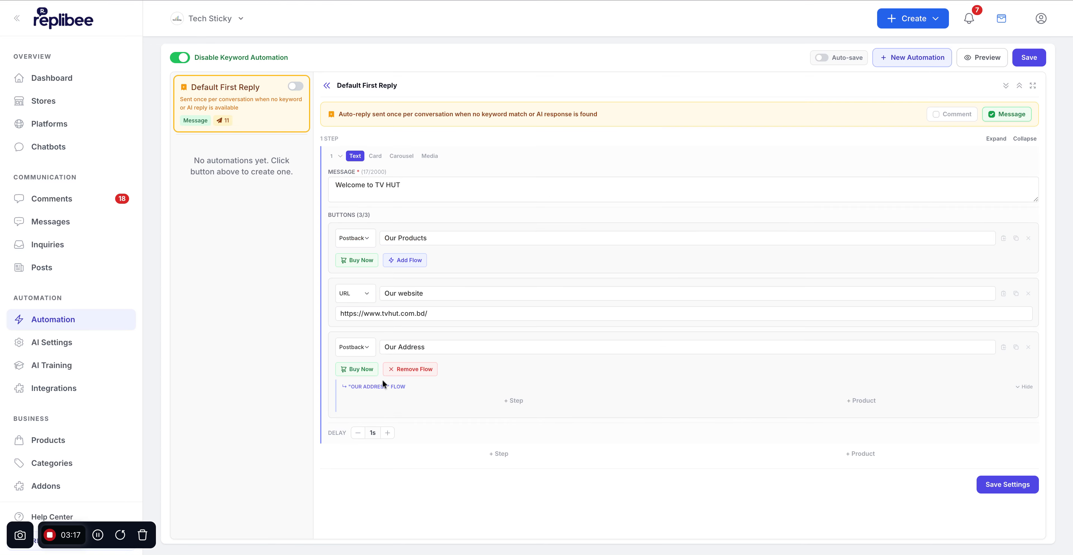
# - Recreate the "Our Address" flow with a text step containing the copied Experience Zone, visiting hours and Corporate Office address details
pyautogui.click(402, 373)
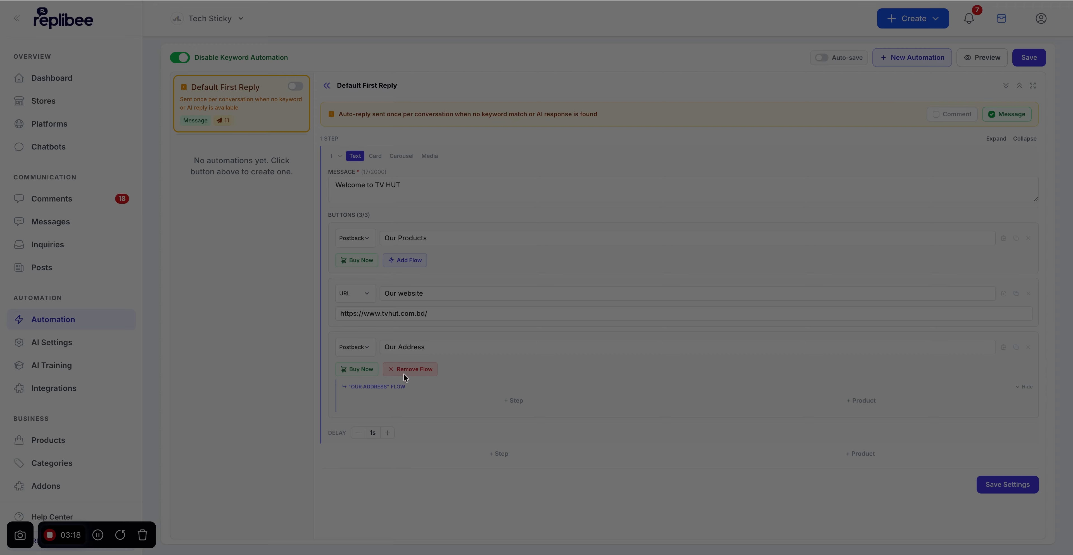
pyautogui.click(594, 89)
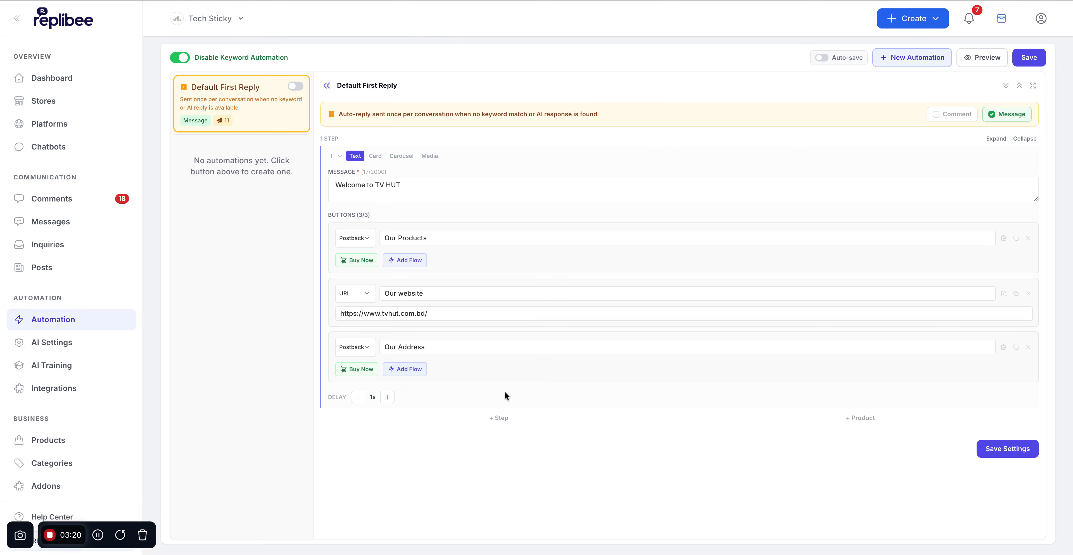
pyautogui.click(421, 373)
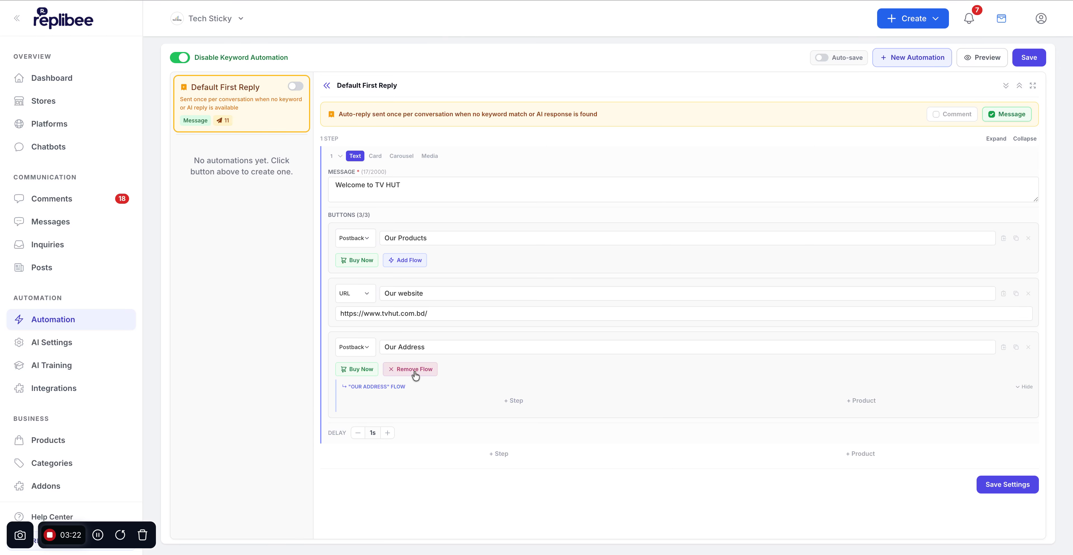
pyautogui.click(516, 402)
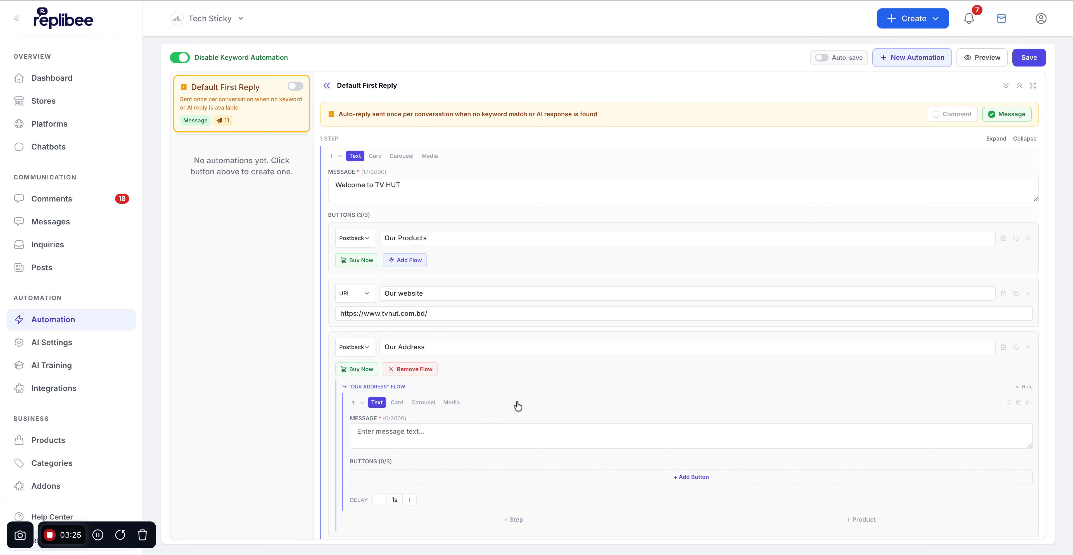
pyautogui.click(421, 410)
pyautogui.write('Experience Zone Shop#408-9, Level-4, Alpona Plaza, 51 New Elephant Rd, Dhaka 1205  Visiting Hour  10am - 8pm | Wednesday-Monday Weekend: Tuesday  Corporate Office Flat 2D, Square Tower, 36/6 Mirpur Road, Bashundhara Goli, Dhaka 1205')
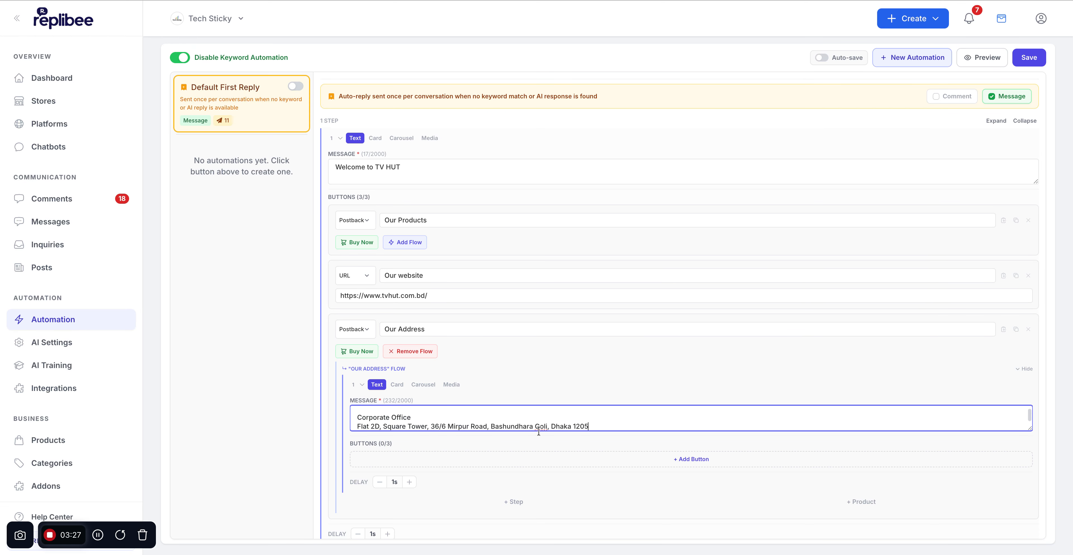
# - Save the default first reply and test the "Our Address" button's response in the mobile preview
pyautogui.scroll(-3, 492, 441)
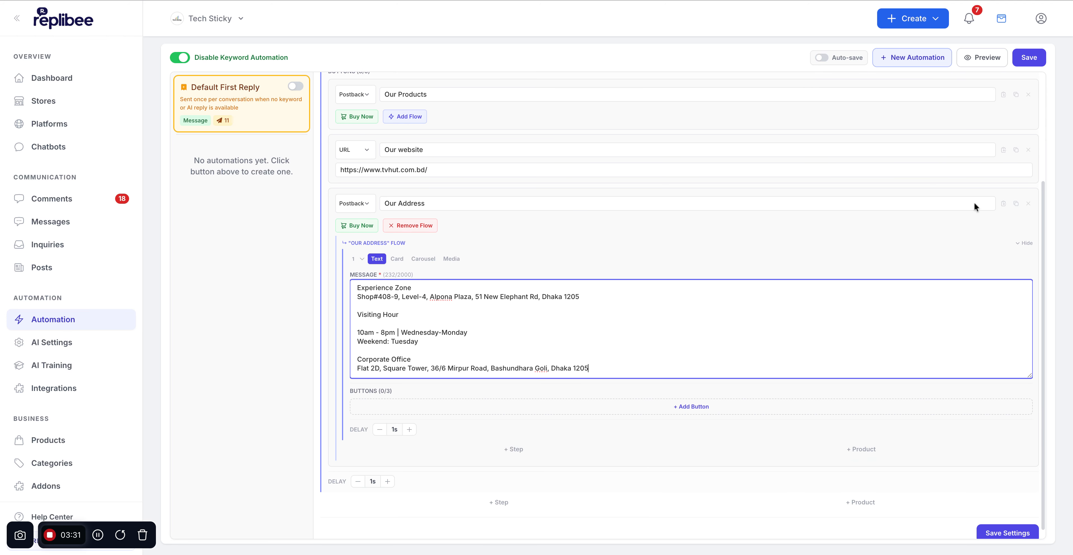
pyautogui.click(1021, 59)
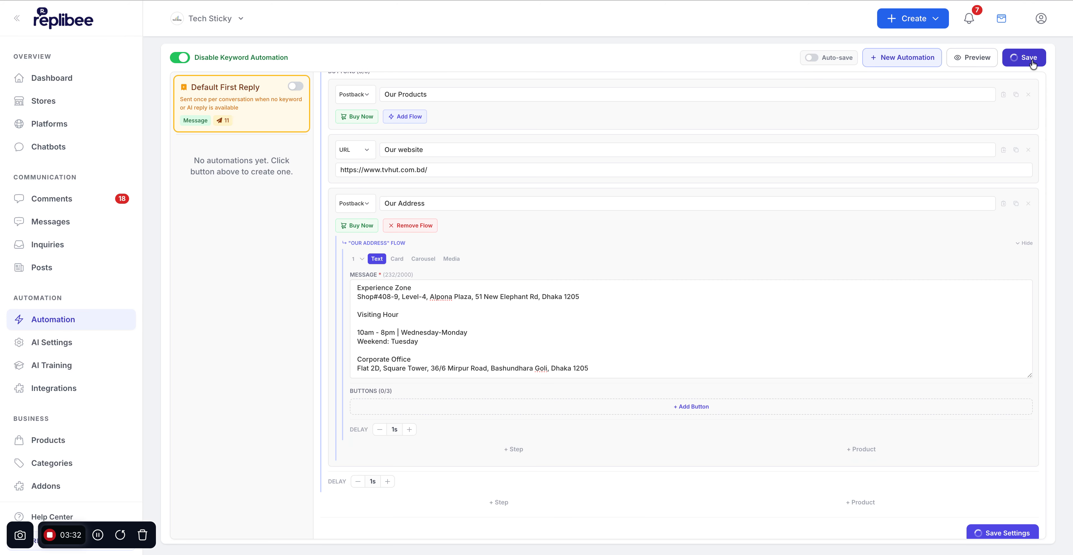
pyautogui.click(969, 64)
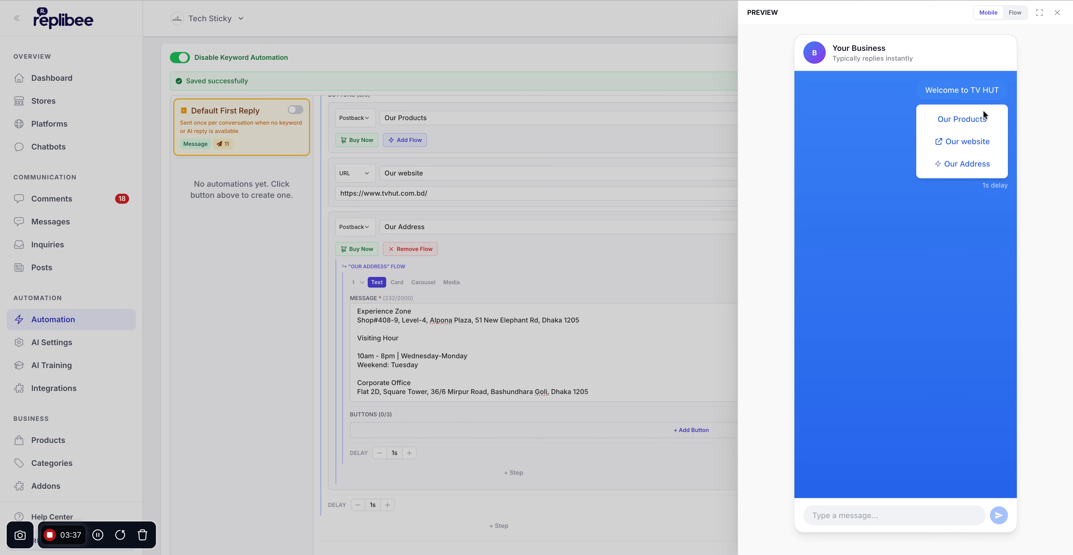
pyautogui.click(974, 169)
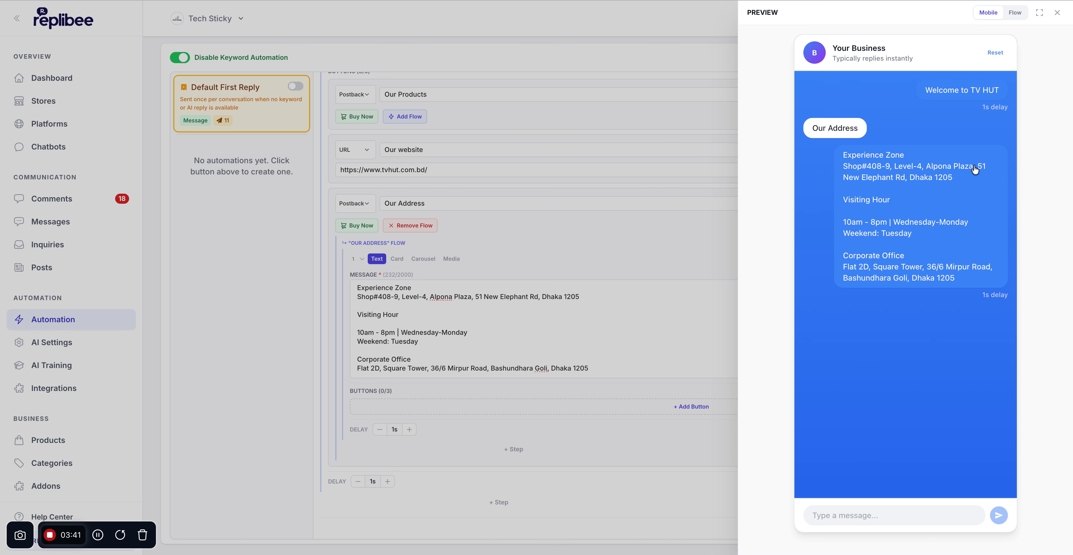
pyautogui.tripleClick(844, 156)
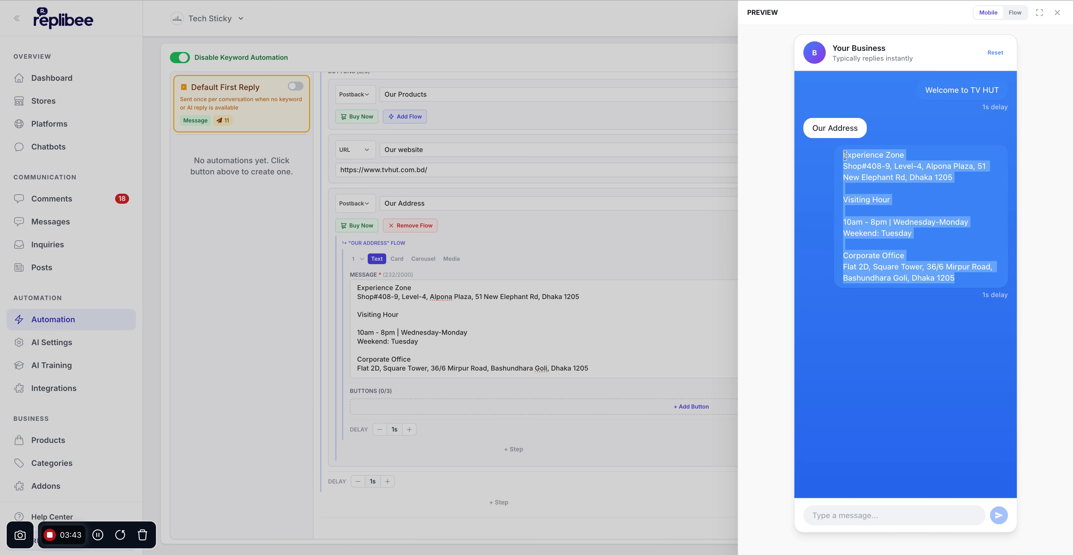
pyautogui.click(589, 273)
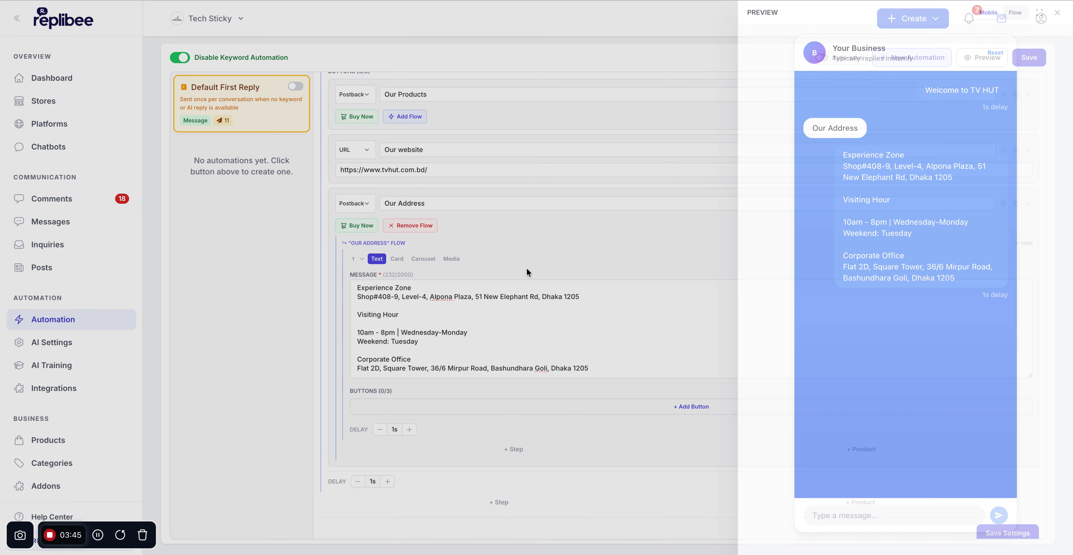
# - Add a flow to the "Our Products" button with a text step reading "Our products"
pyautogui.scroll(2, 483, 209)
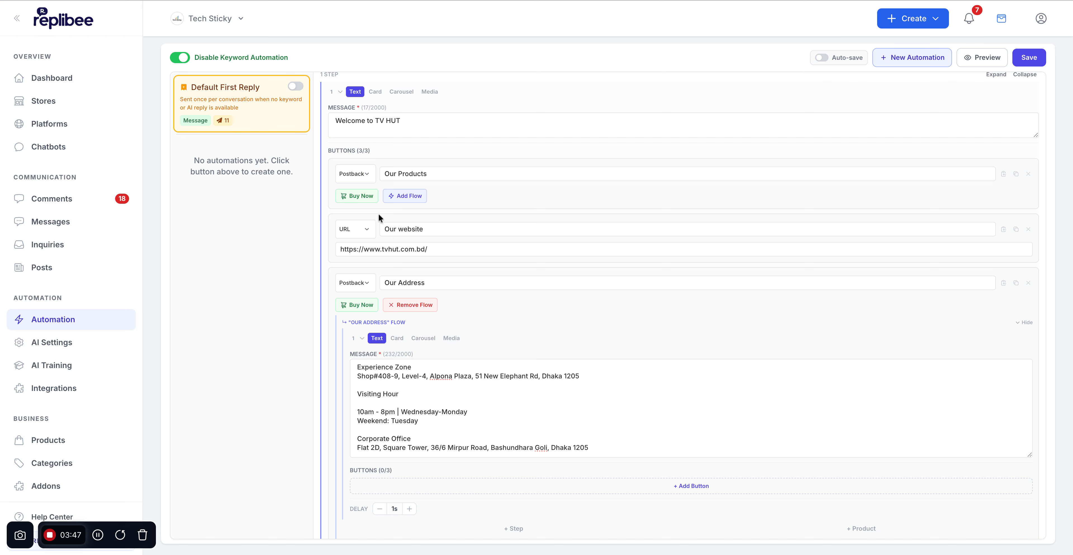
pyautogui.click(401, 196)
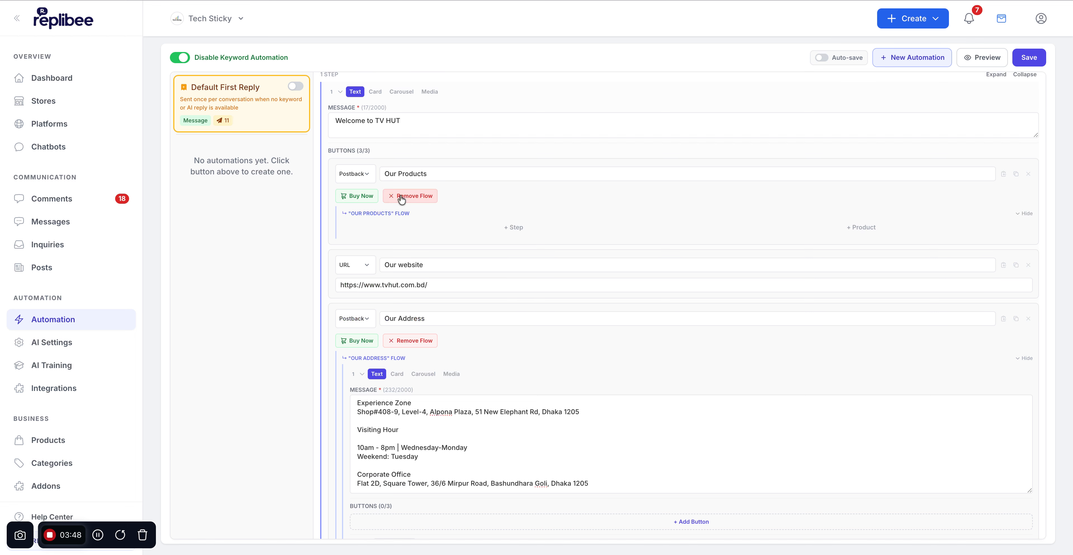
pyautogui.click(514, 227)
pyautogui.click(417, 259)
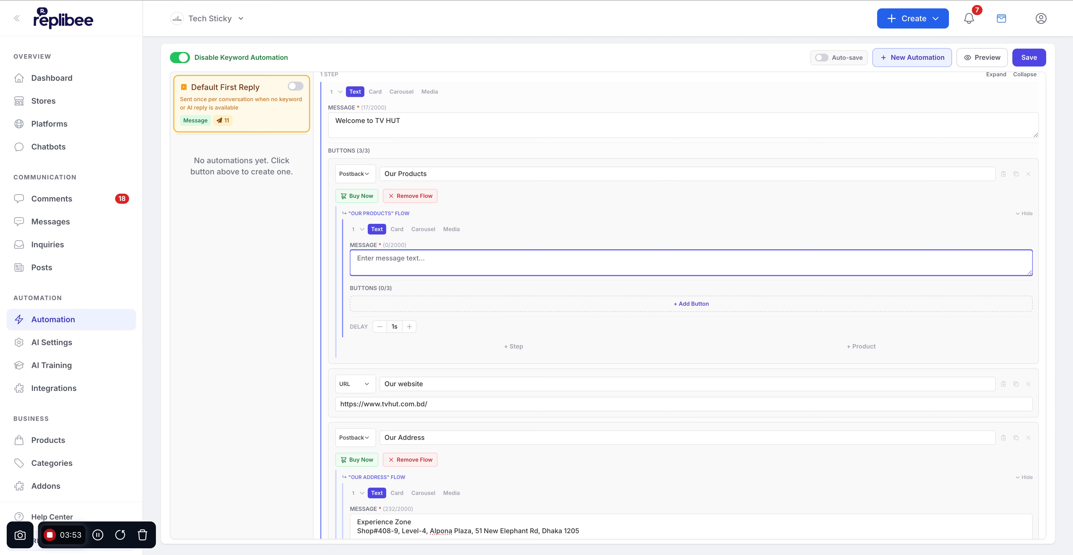
pyautogui.write('Our products')
# - Add two postback buttons named "TV" and "Fridge" to the "Our products" message
pyautogui.click(649, 304)
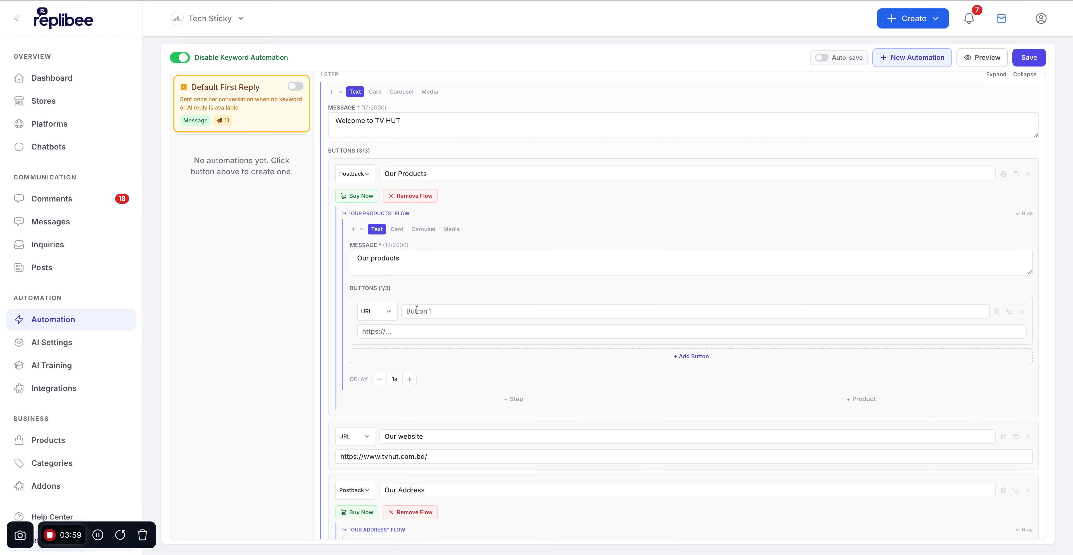
pyautogui.click(398, 312)
pyautogui.click(452, 313)
pyautogui.write('TV')
pyautogui.click(552, 360)
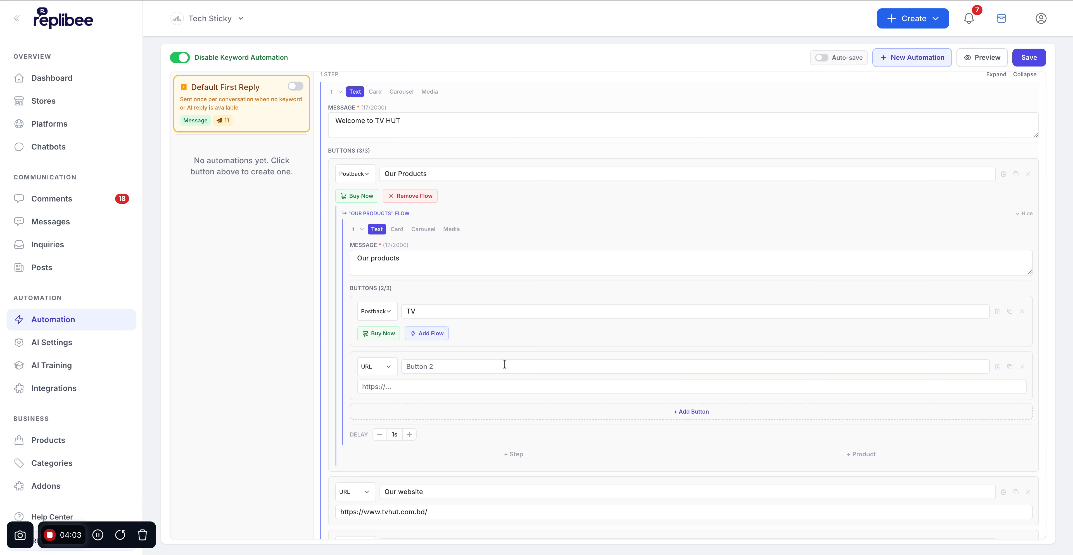
pyautogui.click(393, 372)
pyautogui.click(393, 370)
pyautogui.click(418, 369)
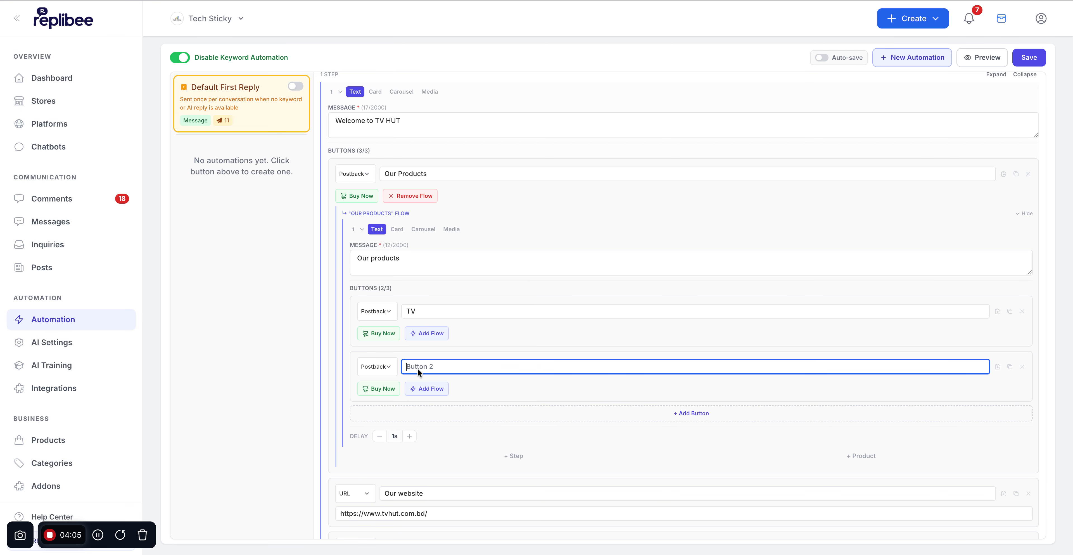
pyautogui.write('Fridge')
# - Rename the "TV" button to "Washing Machine" and add a third postback button named "AC"
pyautogui.doubleClick(419, 312)
pyautogui.write('Washing Max')
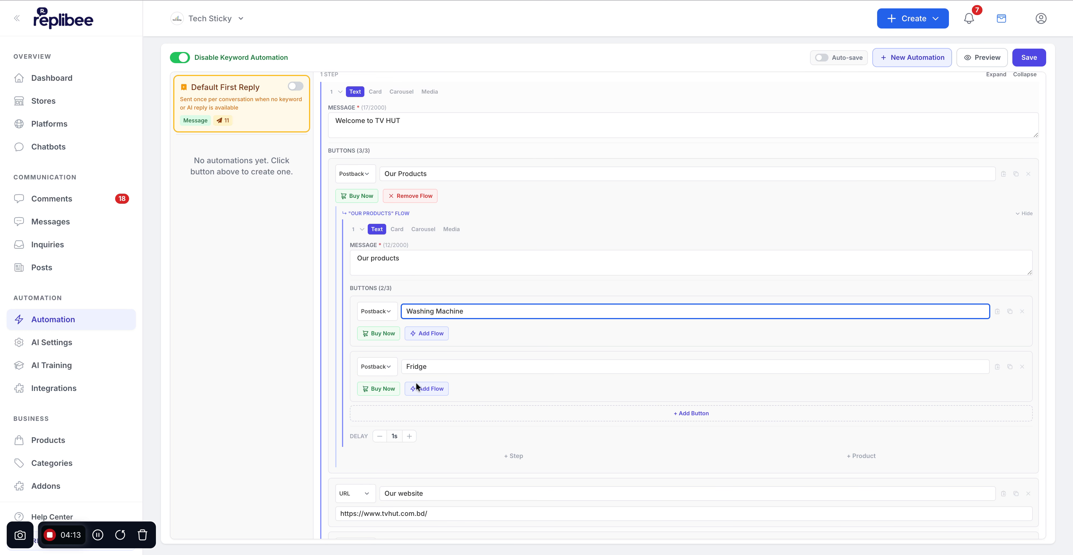
pyautogui.click(394, 412)
pyautogui.scroll(-1, 489, 412)
pyautogui.click(391, 342)
pyautogui.click(390, 341)
pyautogui.click(422, 340)
pyautogui.write('AC')
pyautogui.click(558, 373)
# - Save the automation and test the "Our Products" button in the mobile preview
pyautogui.click(1029, 58)
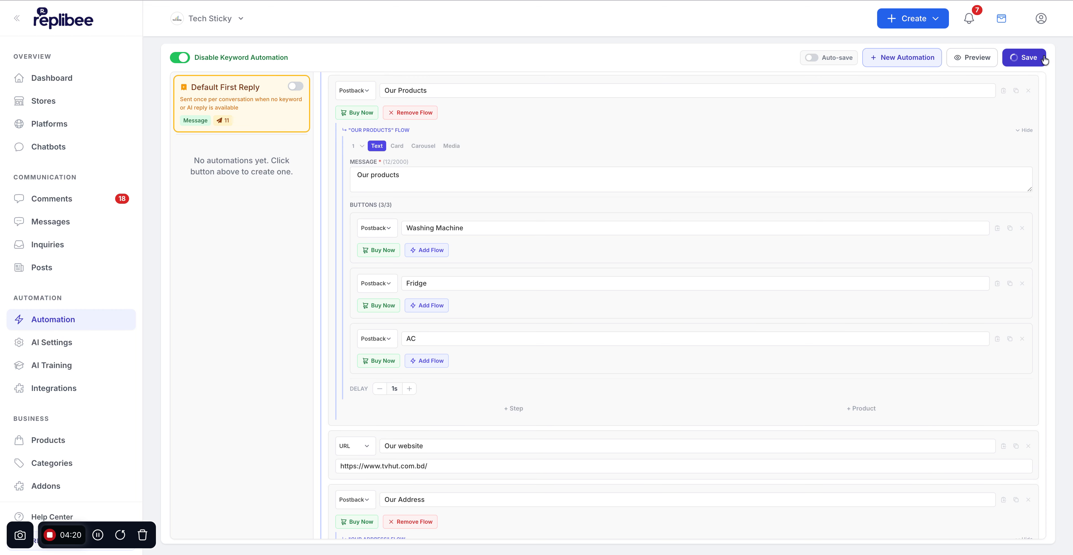
pyautogui.click(982, 59)
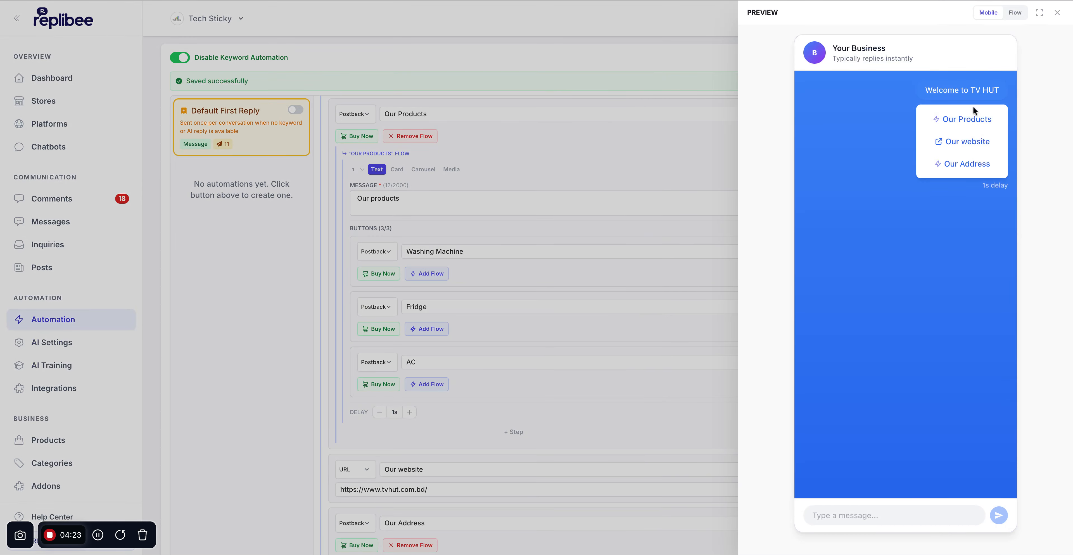
pyautogui.click(966, 120)
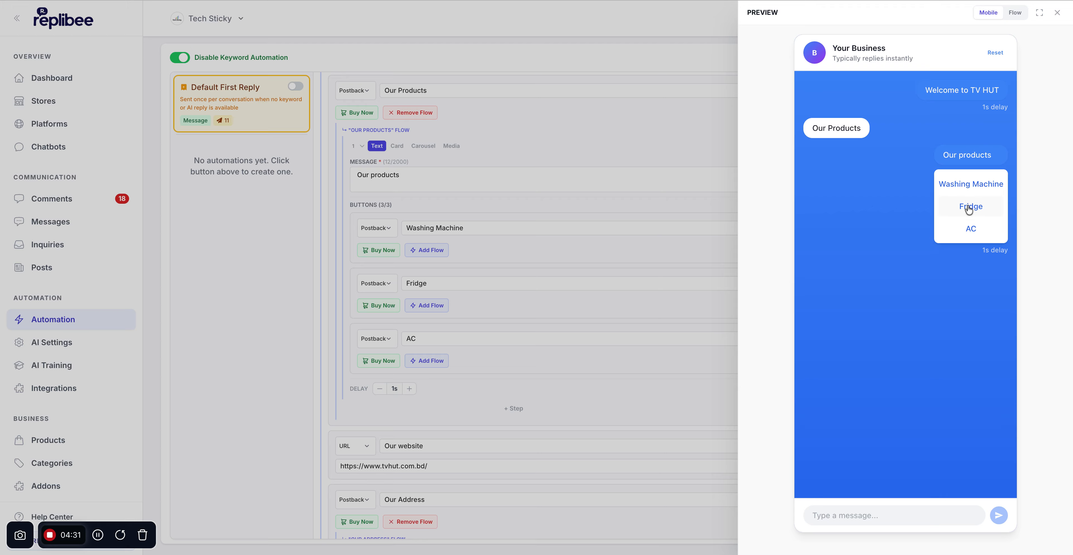
pyautogui.click(607, 212)
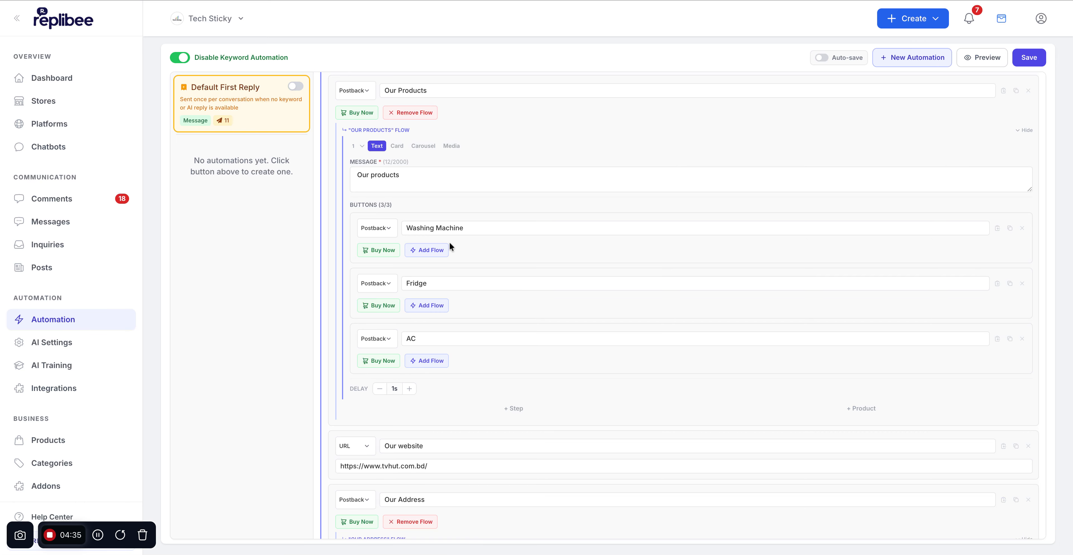
# - Add a flow to the "Washing Machine" button with a text step reading "Available washing machine brands"
pyautogui.click(433, 252)
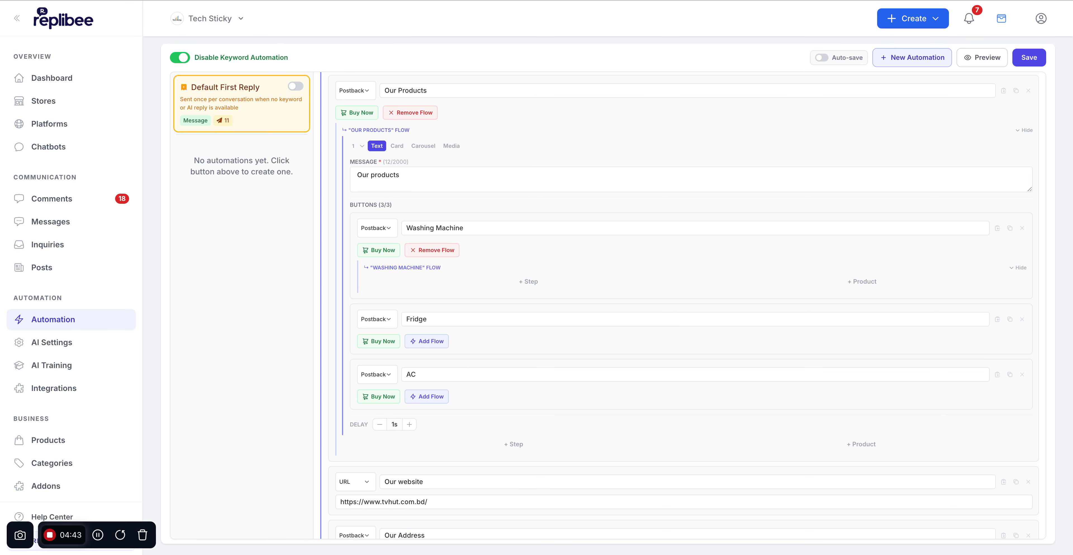
pyautogui.click(530, 282)
pyautogui.click(465, 308)
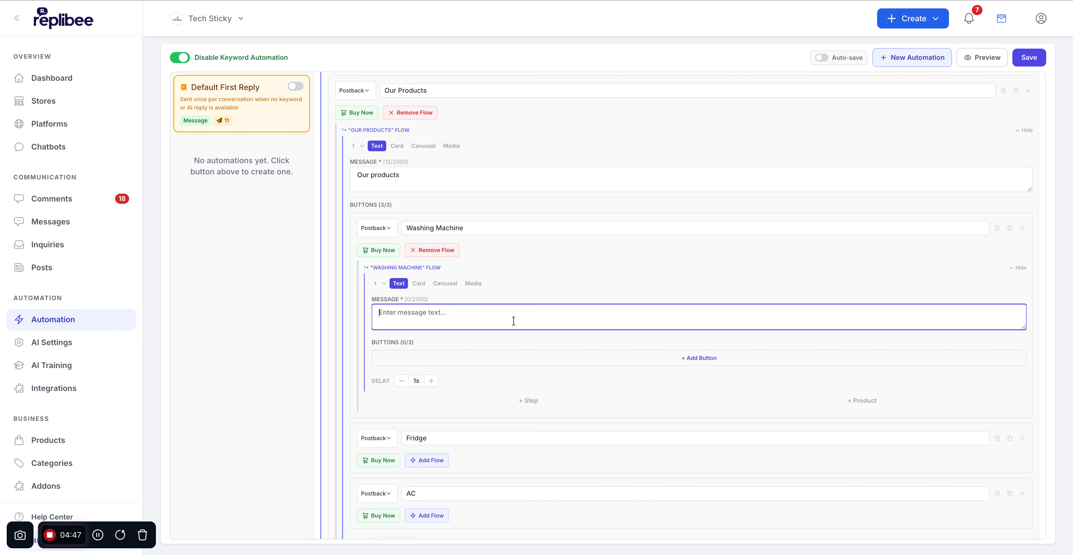
pyautogui.write('Available washing machine brands')
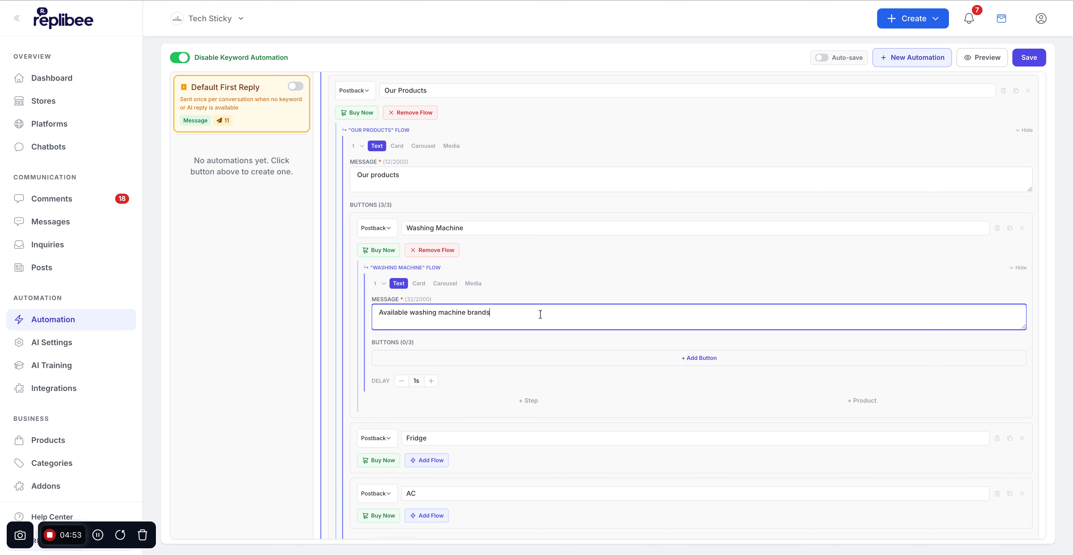
# - Add postback buttons named "LG" and "Haier" under the washing machine brands message
pyautogui.click(553, 355)
pyautogui.click(406, 361)
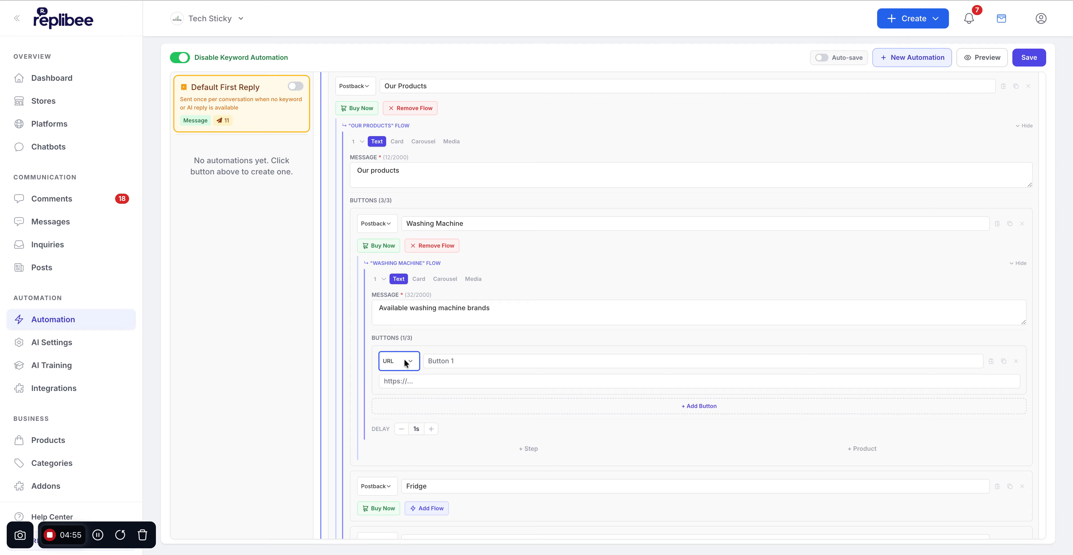
pyautogui.click(404, 360)
pyautogui.click(447, 364)
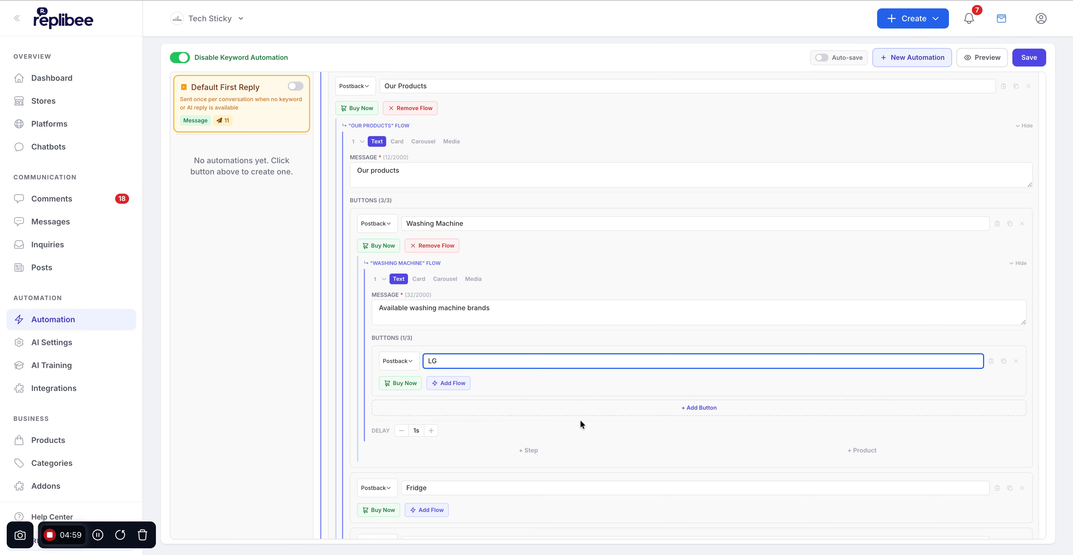
pyautogui.click(566, 408)
pyautogui.click(400, 416)
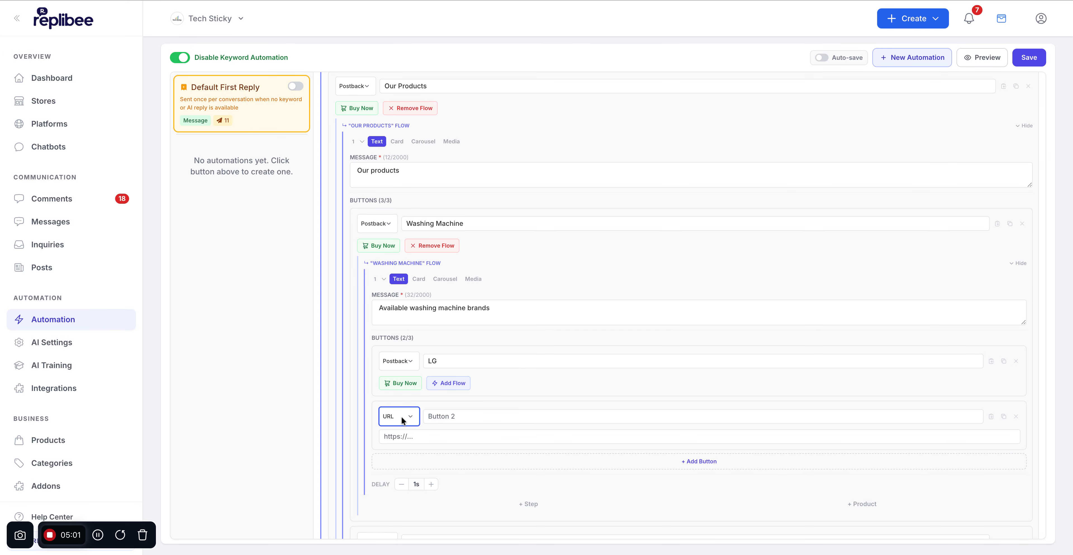
pyautogui.click(400, 415)
pyautogui.click(461, 416)
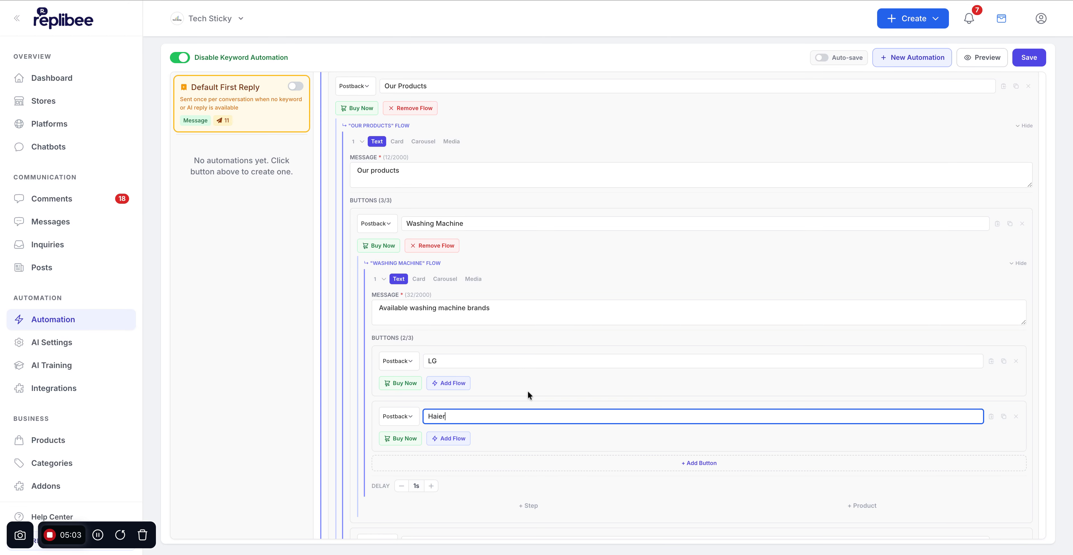
pyautogui.scroll(-1, 545, 372)
pyautogui.click(522, 381)
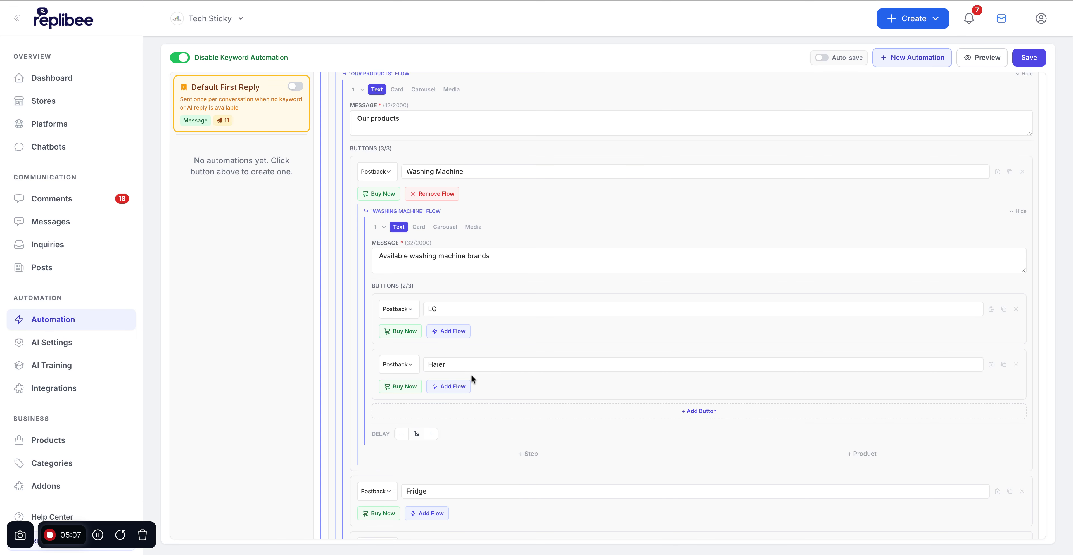
# - Add a flow to the "Haier" button and insert the Haier 14+8 KG All-in-One Washer Dryer HWD140-BPD14387GNU1 product in Rich Card style
pyautogui.scroll(-2, 471, 374)
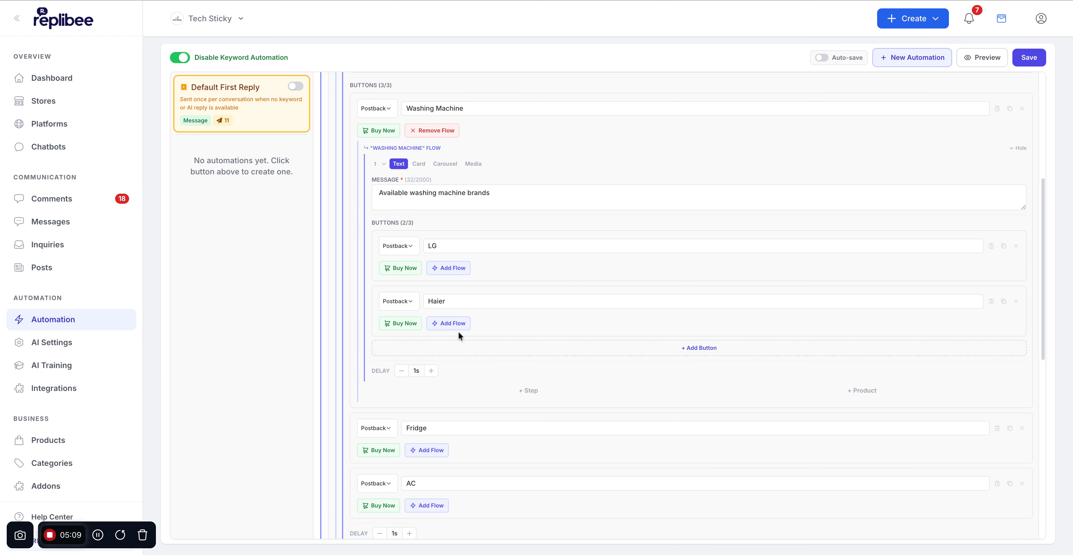
pyautogui.click(452, 323)
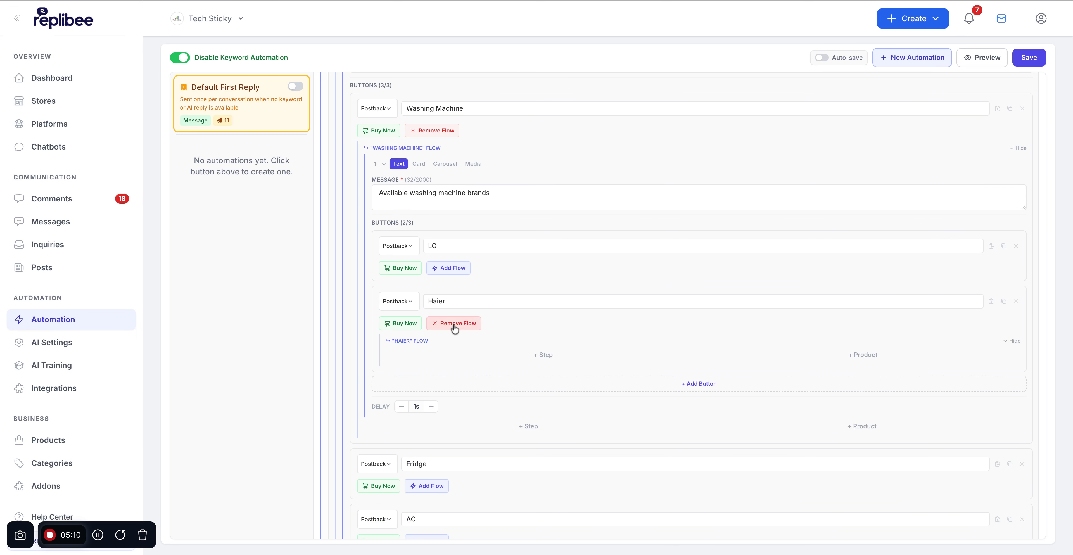
pyautogui.click(854, 355)
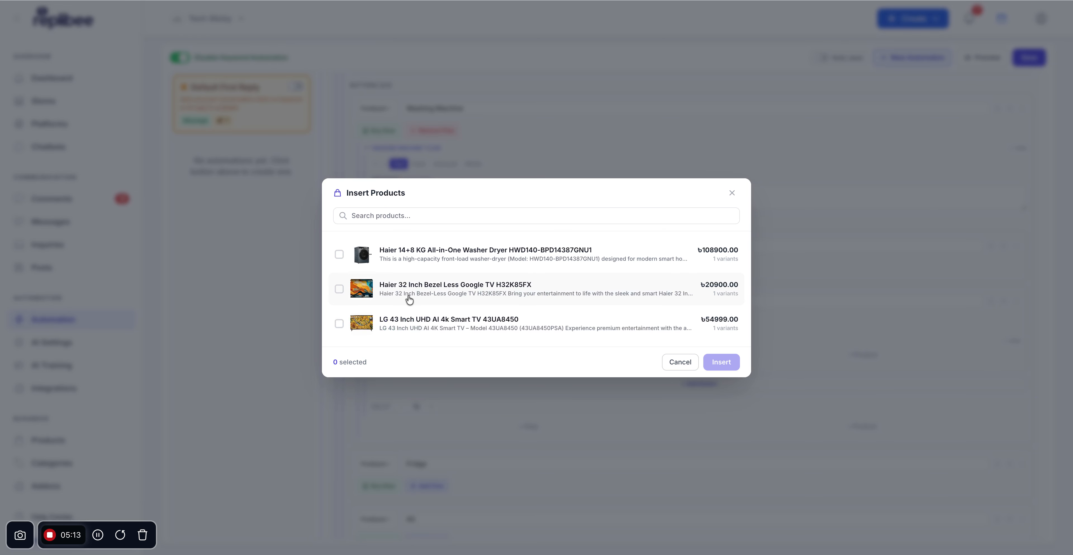
pyautogui.click(413, 253)
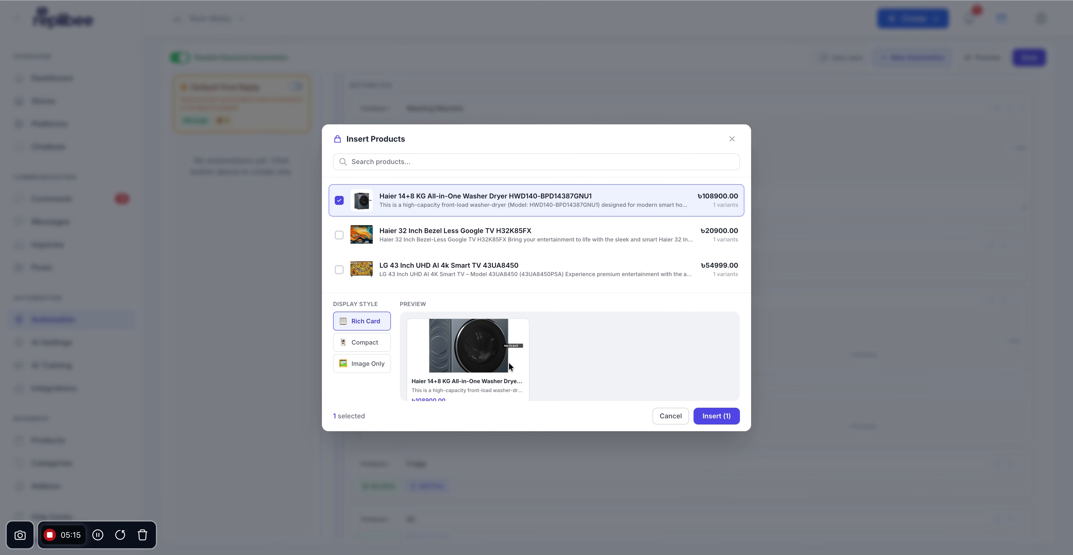
pyautogui.scroll(-3, 489, 367)
pyautogui.click(377, 347)
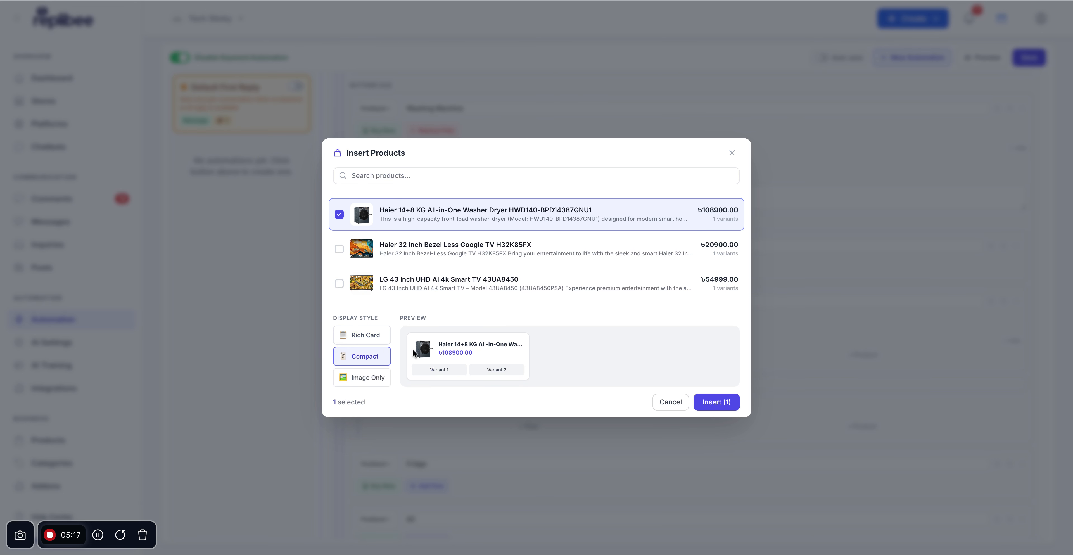
pyautogui.click(368, 378)
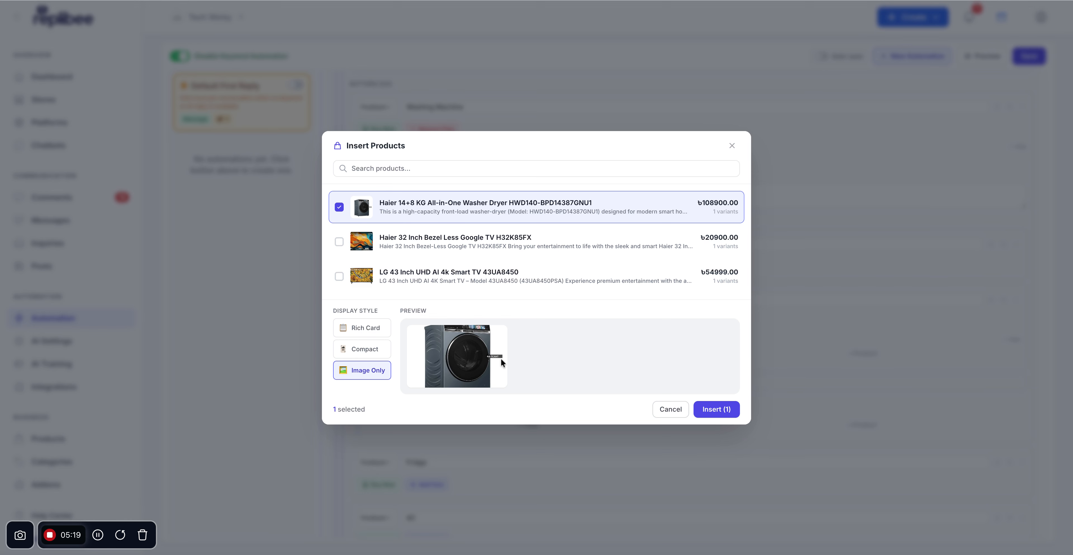
pyautogui.click(371, 333)
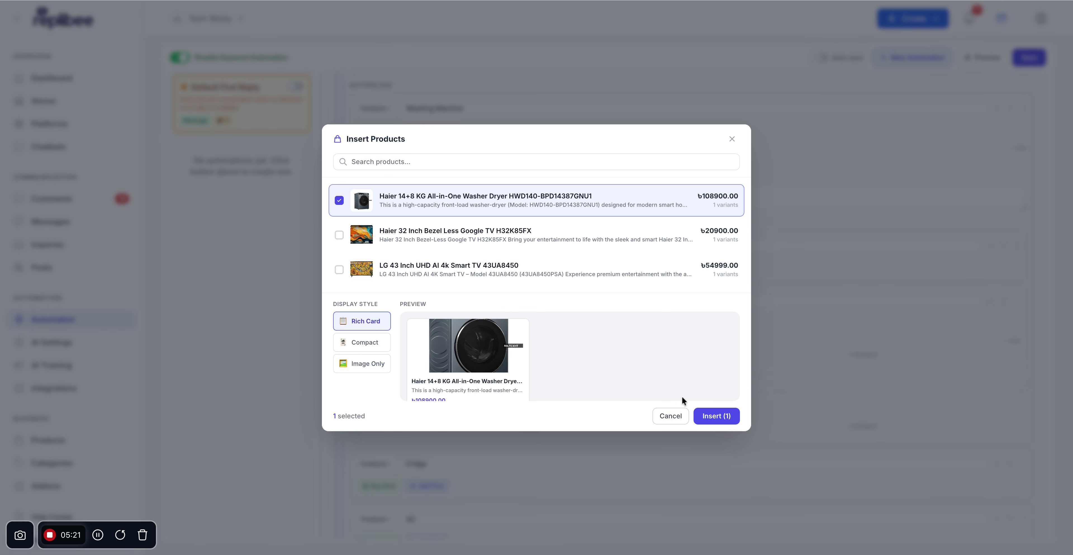
pyautogui.click(718, 414)
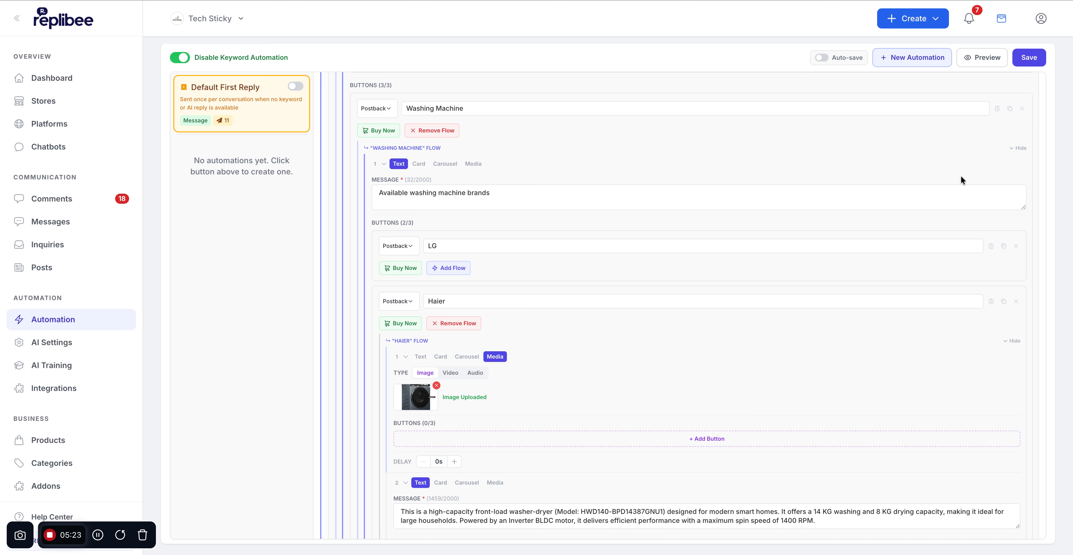
# - Save the automation and test the Our Products, Washing Machine and Haier buttons in the mobile preview, reviewing the Haier product messages
pyautogui.click(1028, 58)
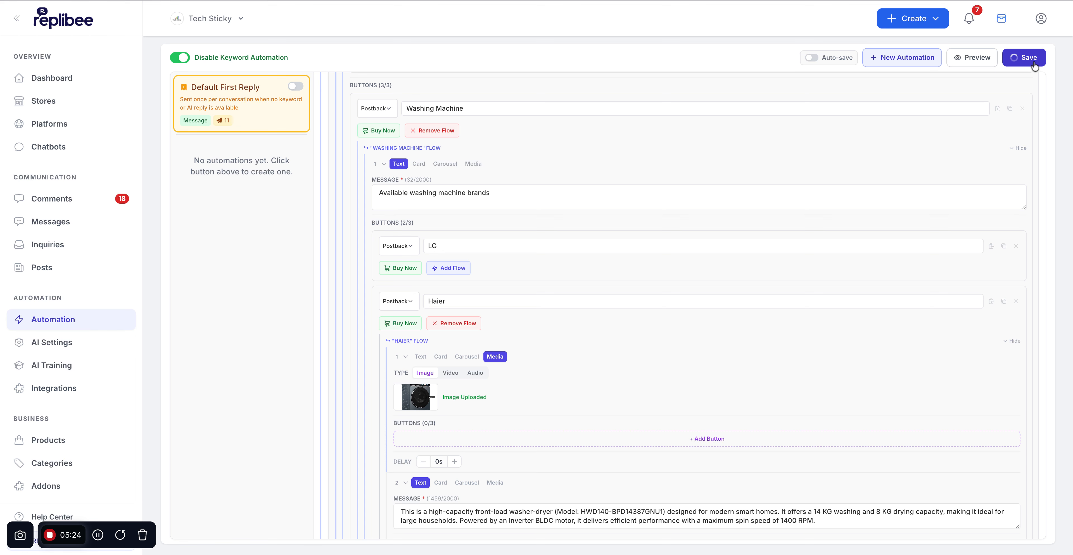
pyautogui.click(973, 59)
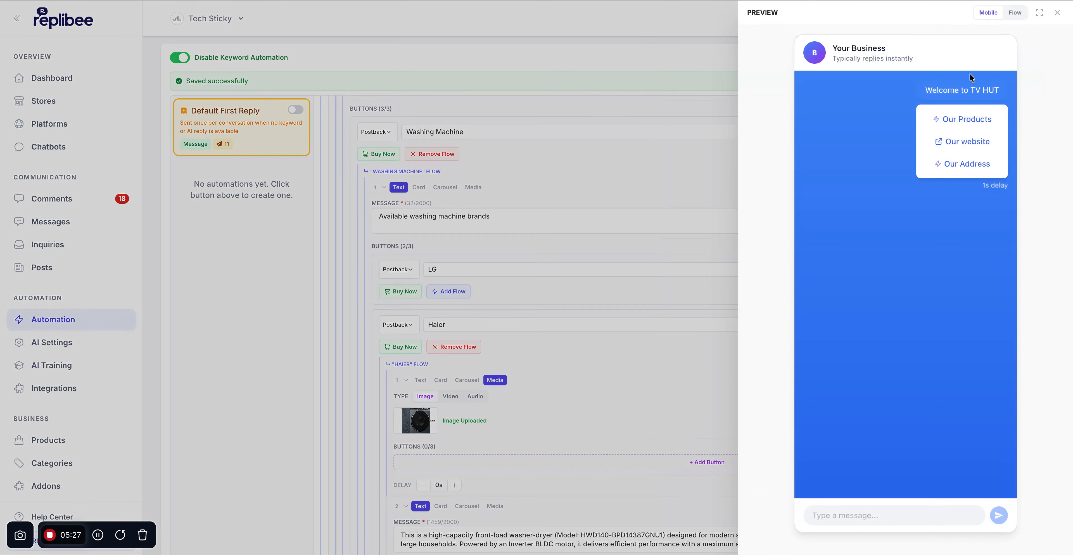
pyautogui.click(965, 120)
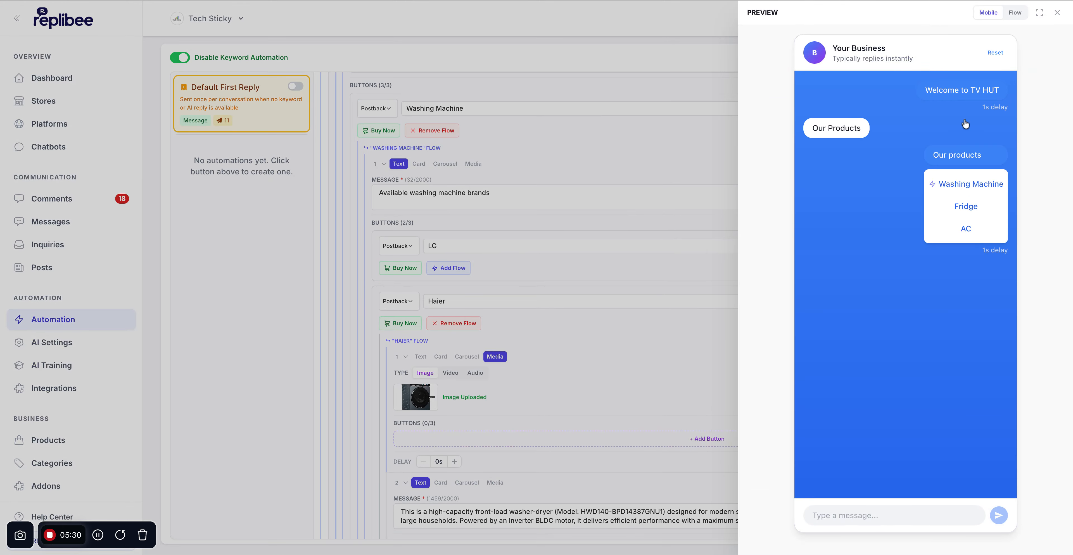
pyautogui.click(962, 185)
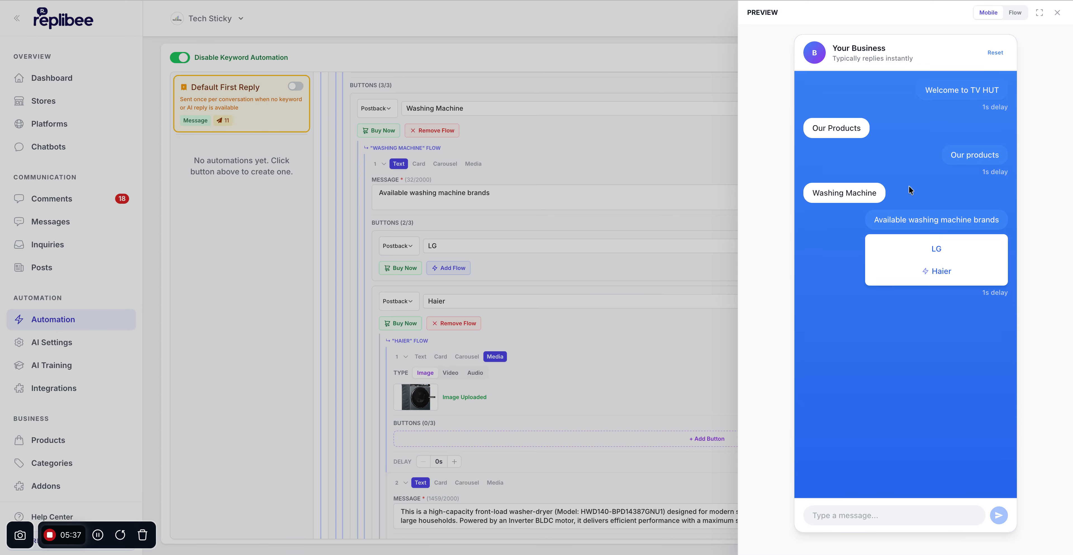
pyautogui.click(939, 273)
pyautogui.scroll(3, 925, 165)
pyautogui.scroll(5, 925, 162)
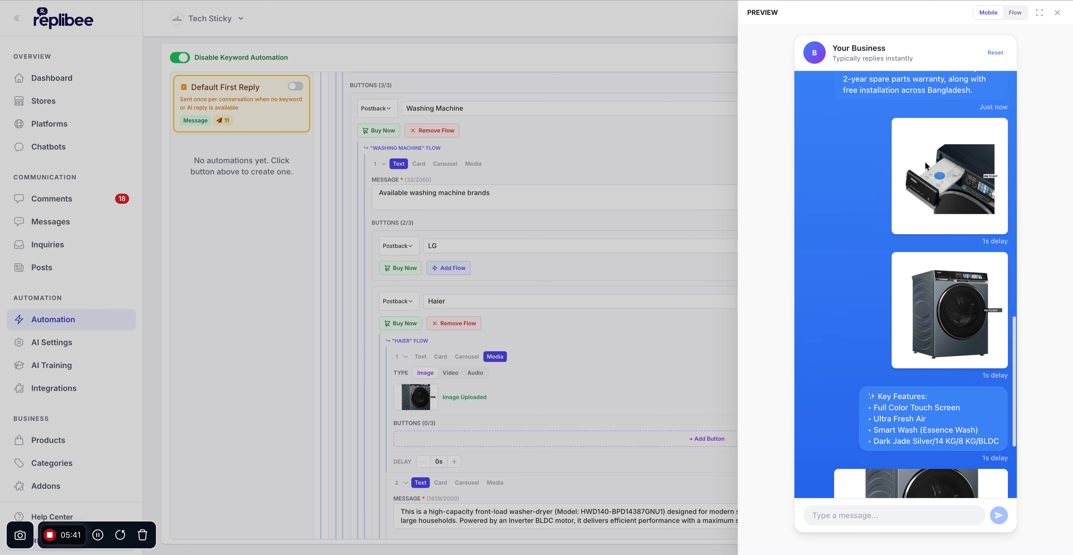
pyautogui.scroll(10, 925, 162)
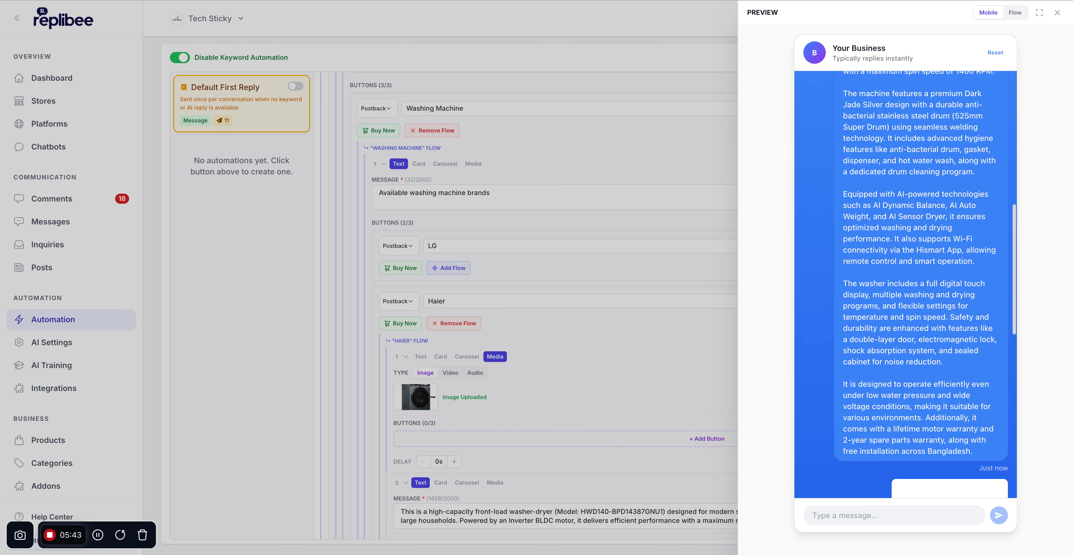
pyautogui.scroll(-5, 953, 248)
pyautogui.scroll(-10, 954, 249)
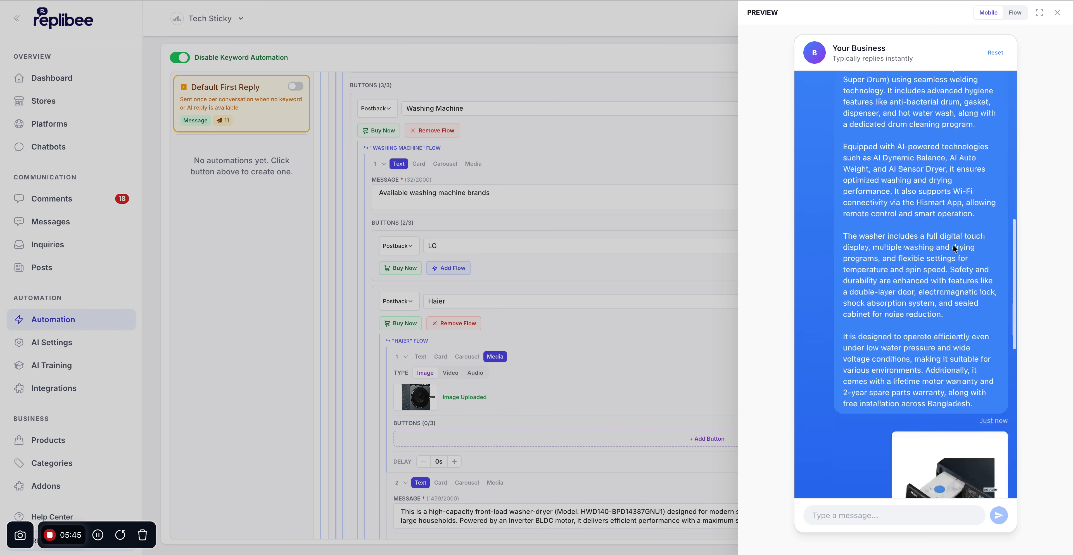
pyautogui.click(591, 287)
# - Enlarge the message box of the Haier flow's description text and delete everything after its first paragraph
pyautogui.scroll(-8, 591, 287)
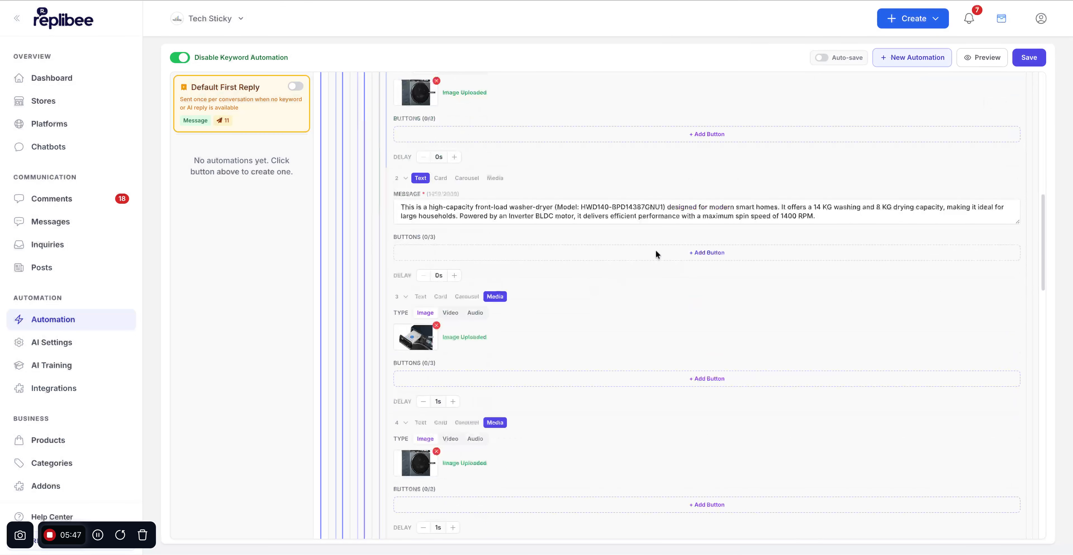
pyautogui.moveTo(1017, 223); pyautogui.dragTo(1017, 441)
pyautogui.click(646, 336)
pyautogui.moveTo(701, 335); pyautogui.dragTo(400, 233)
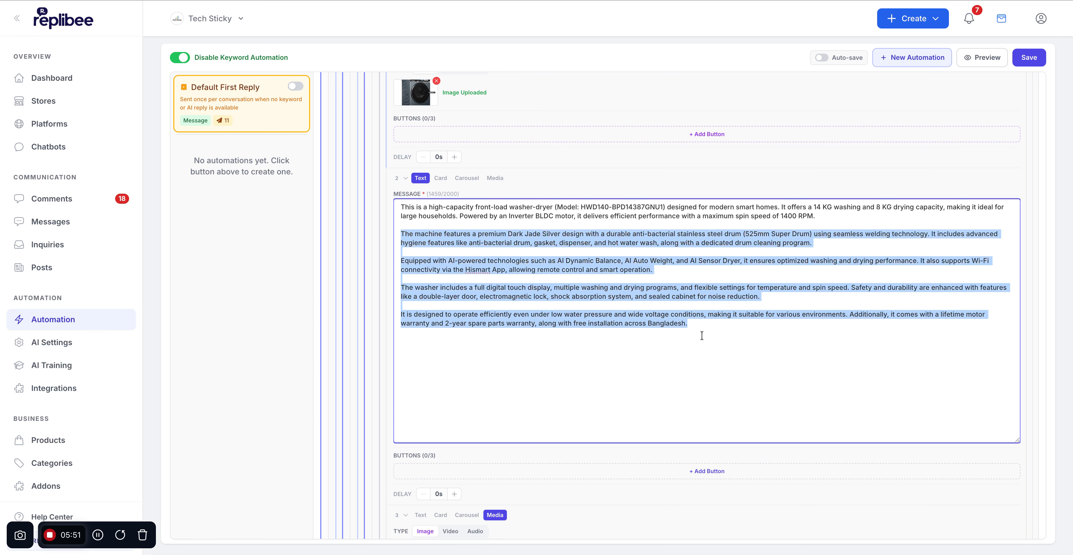
pyautogui.press('BackSpace')
# - Delete the "Key Features:" heading line from the feature list text in step 5 of the Haier flow
pyautogui.scroll(-5, 721, 249)
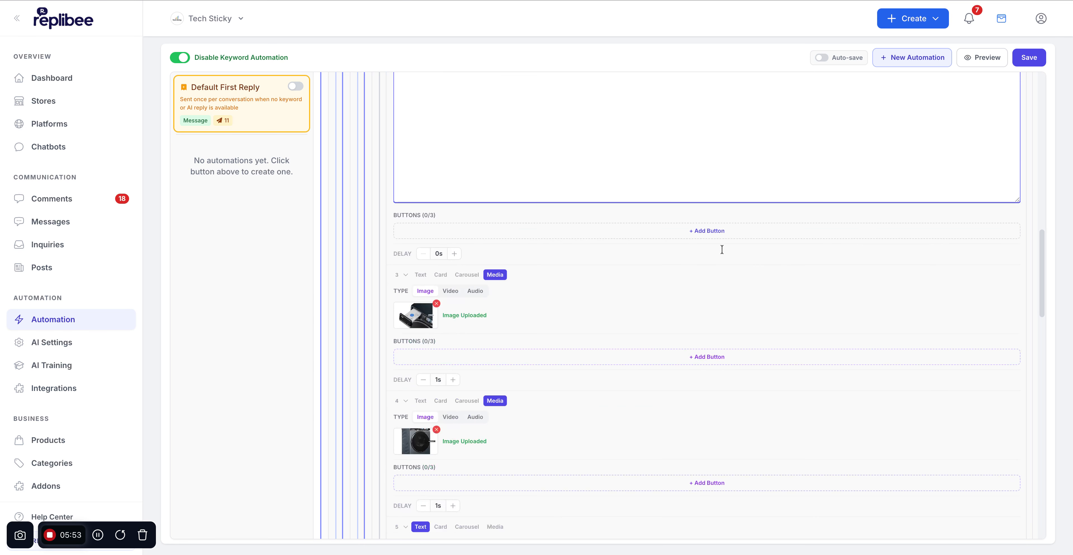
pyautogui.scroll(-2, 583, 317)
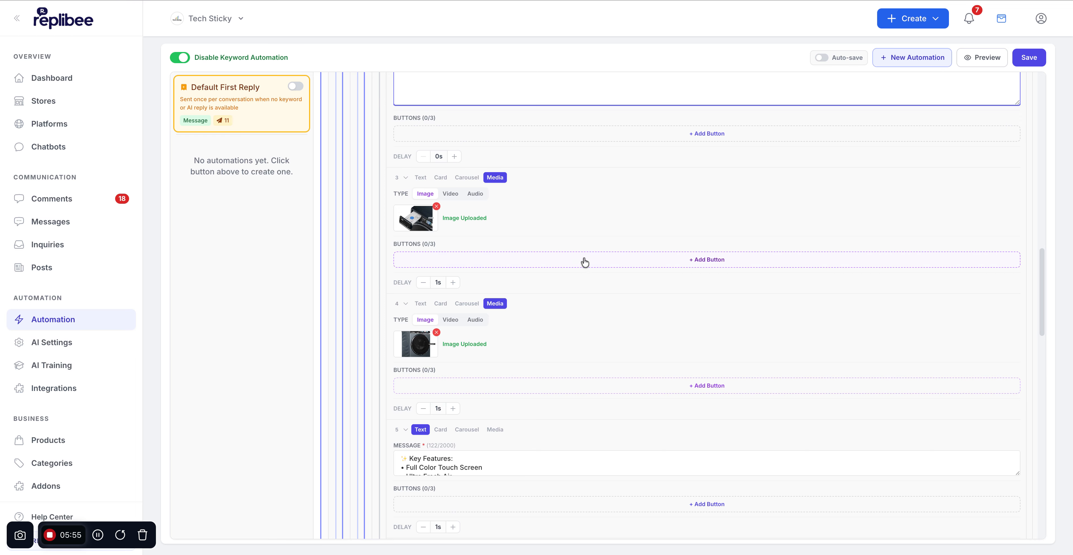
pyautogui.scroll(-3, 592, 261)
pyautogui.click(1015, 315)
pyautogui.tripleClick(425, 297)
pyautogui.press('BackSpace')
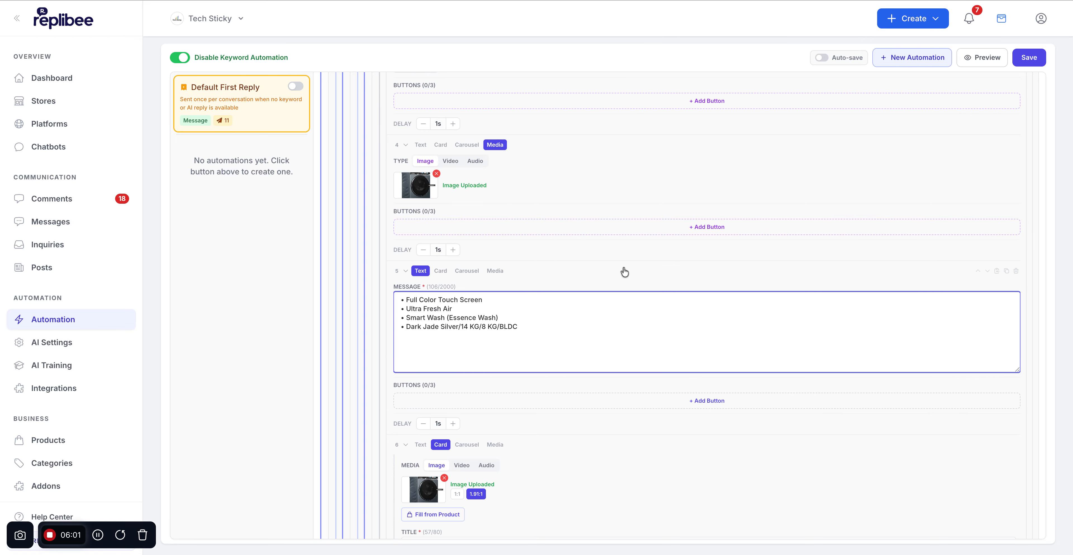
# - Make the card's Black Color button a Buy Now for Haier 14+8 KG All-in-One Washer Dryer HWD140-BPD14387GNU1, variant Black Color, with Direct Checkout
pyautogui.scroll(-5, 624, 272)
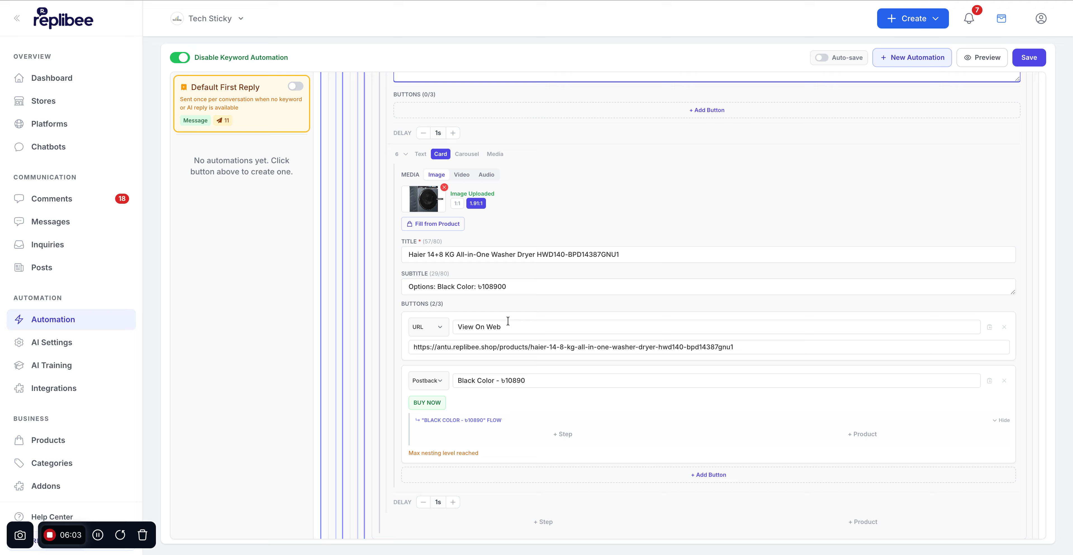
pyautogui.scroll(-2, 507, 322)
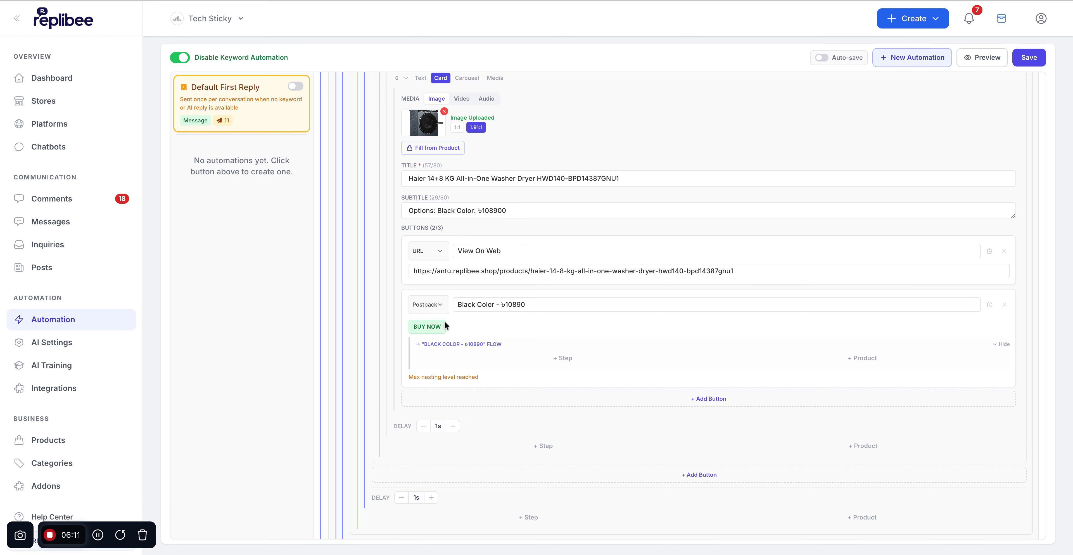
pyautogui.click(436, 329)
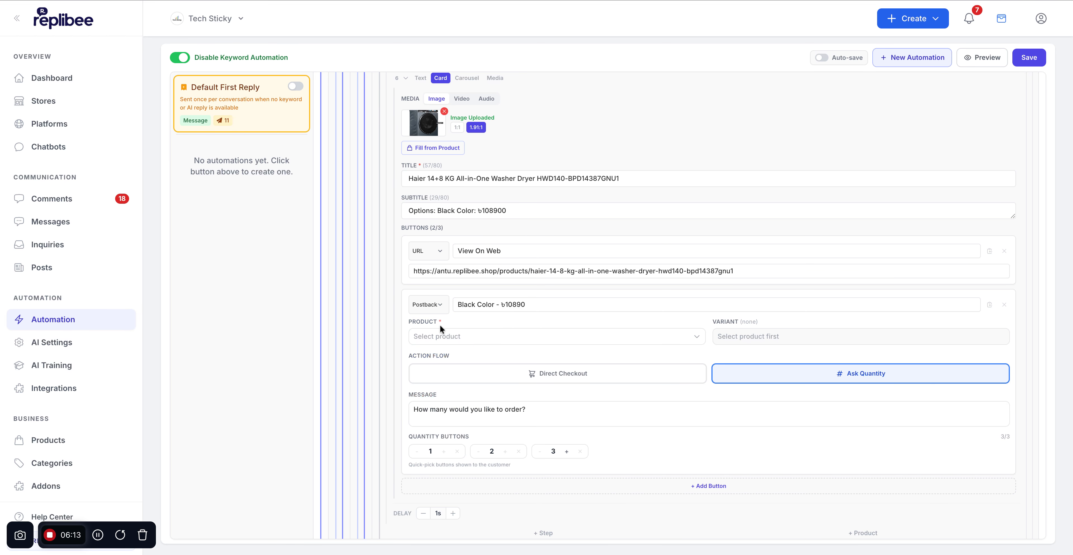
pyautogui.click(487, 336)
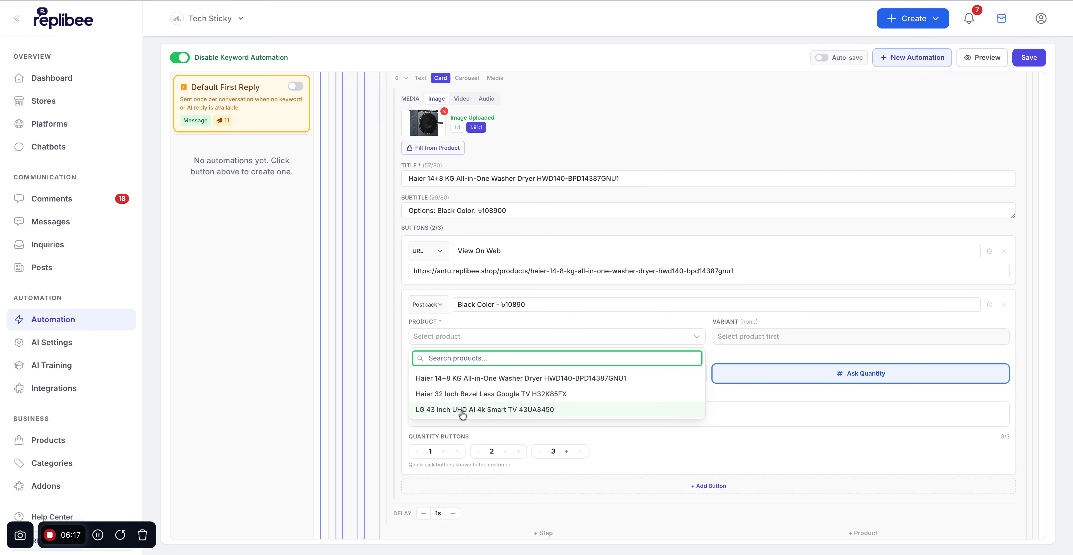
pyautogui.click(516, 379)
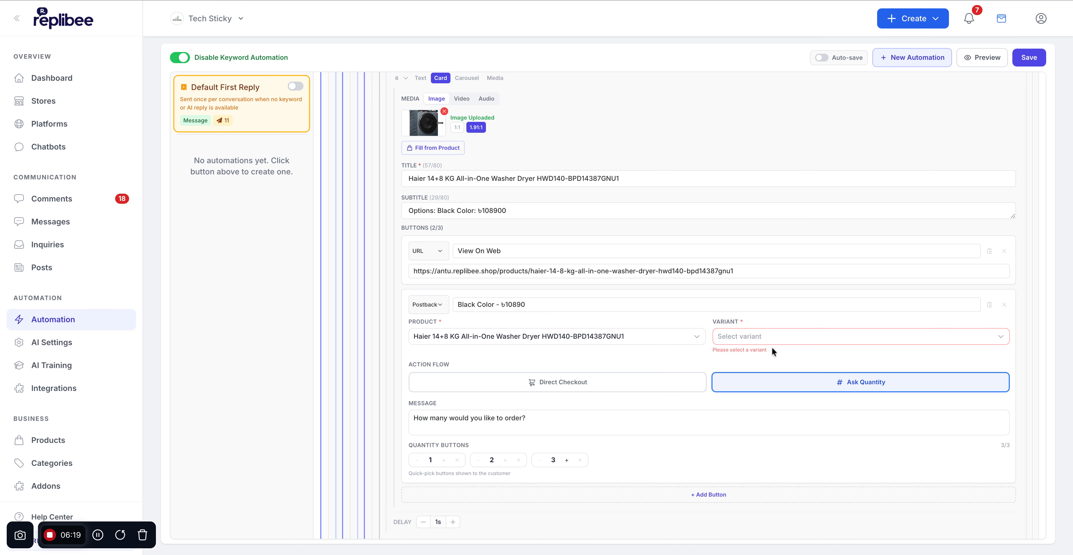
pyautogui.click(782, 337)
pyautogui.click(748, 355)
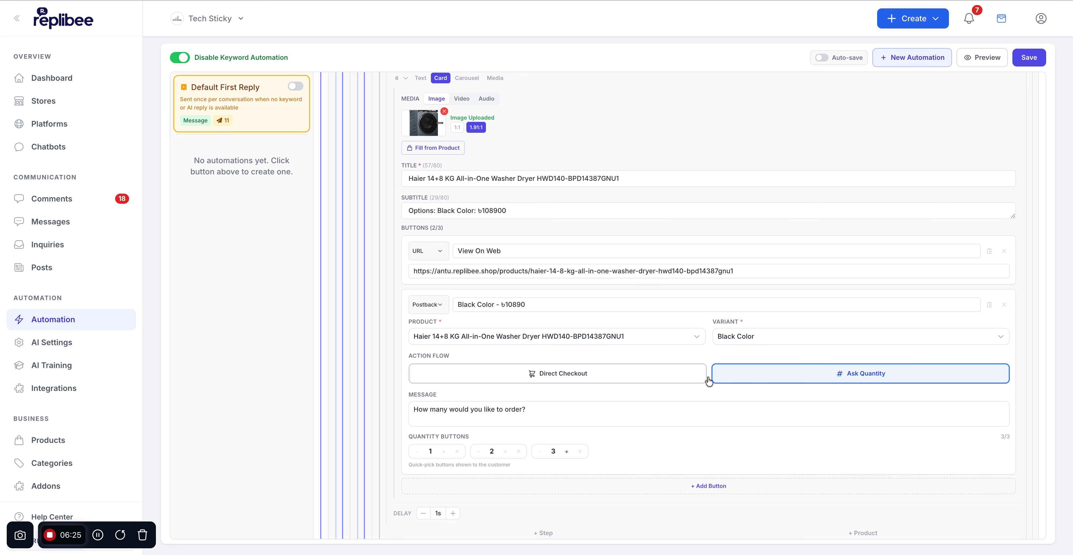
pyautogui.click(590, 378)
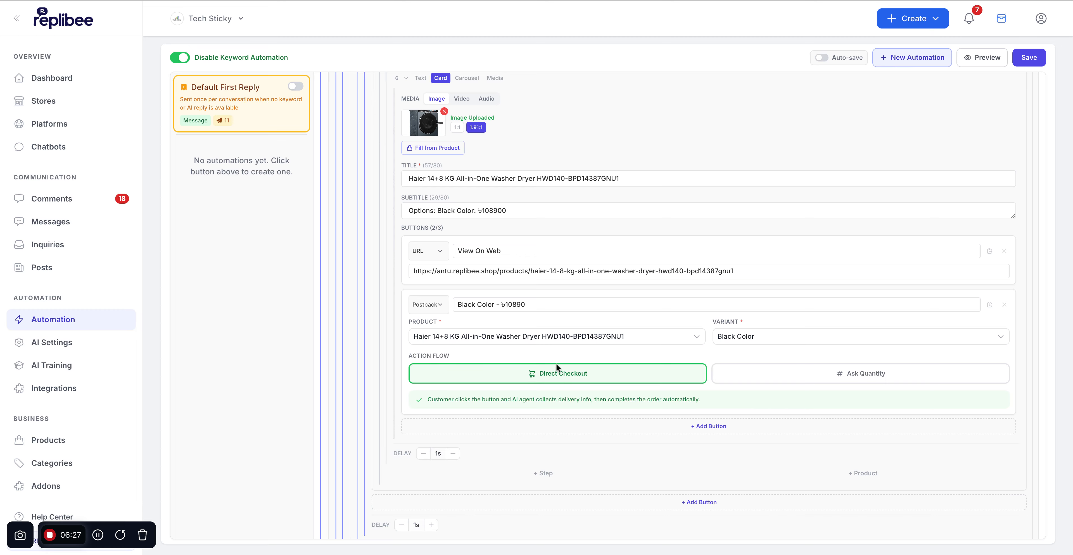
# - Save the automation and look through the whole Default First Reply flow
pyautogui.click(1028, 58)
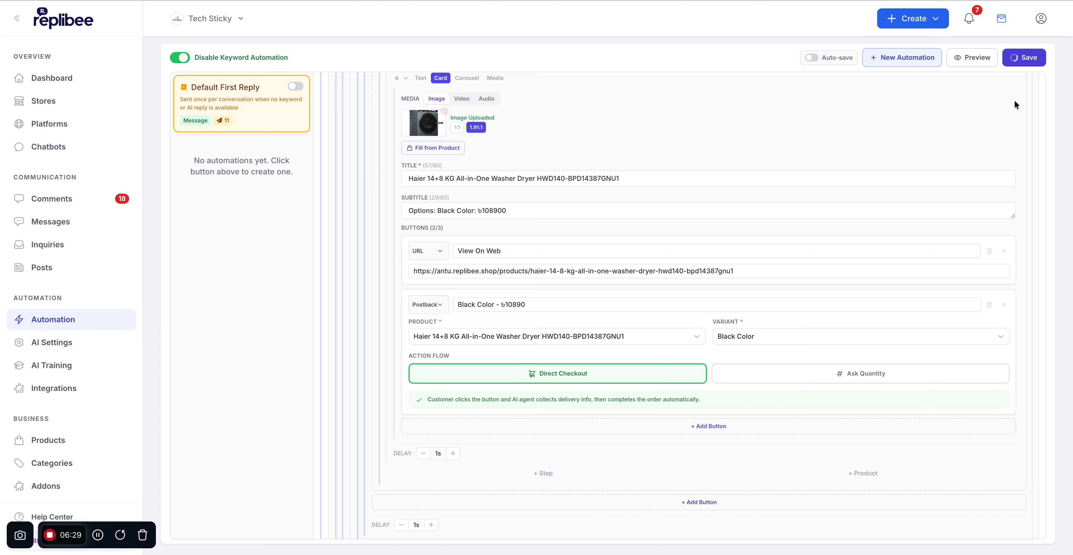
pyautogui.scroll(-10, 548, 223)
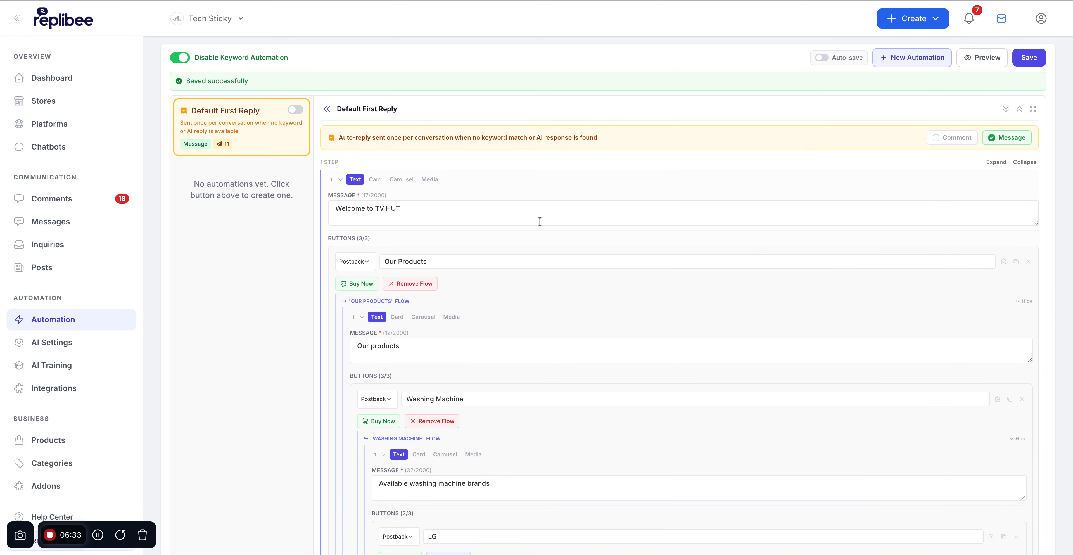
pyautogui.scroll(-15, 508, 208)
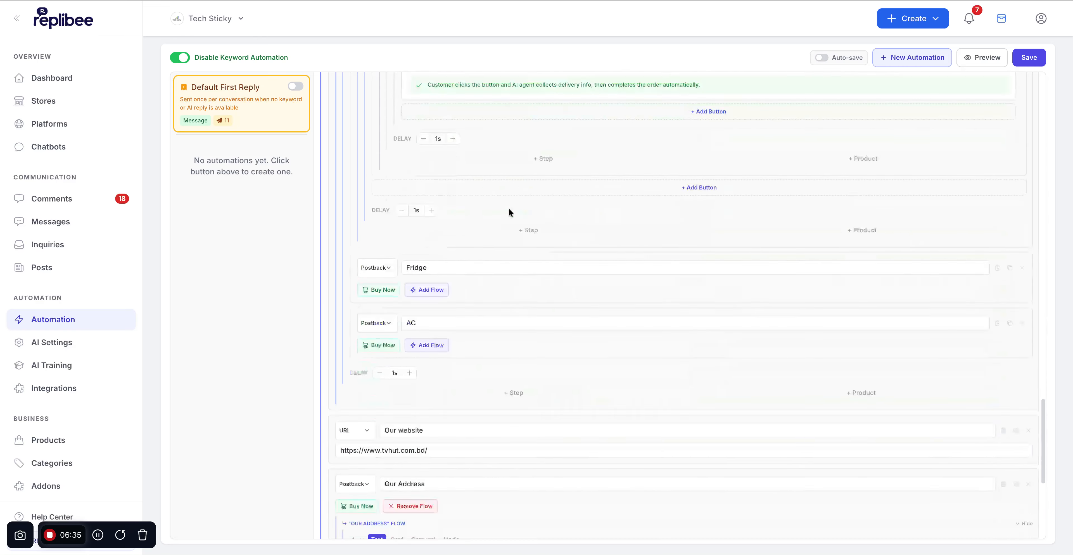
pyautogui.scroll(20, 508, 207)
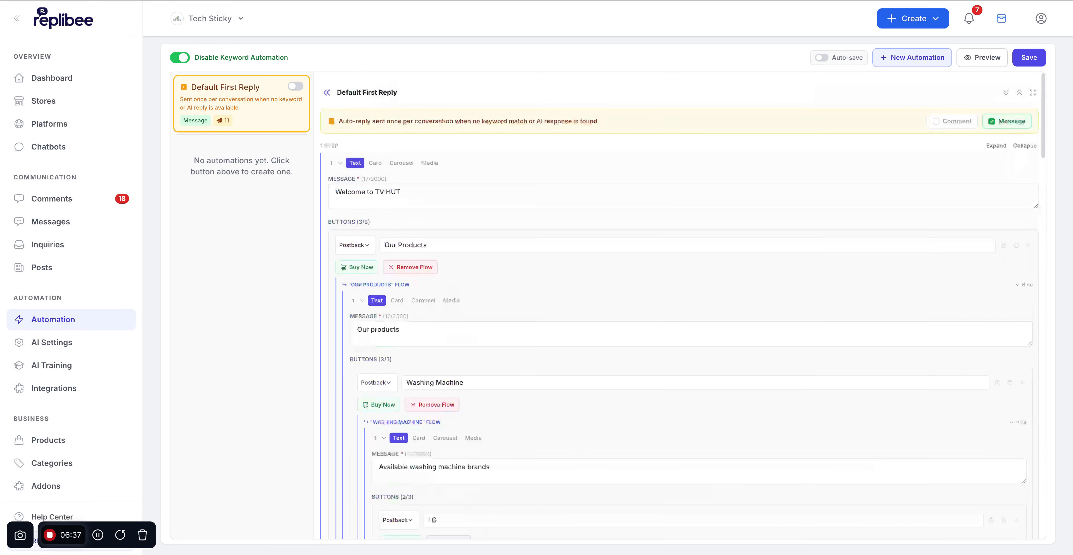
# - In the store's Ecommerce checkout settings, try the Email field as Optional, return it to Off and save the settings
pyautogui.click(71, 104)
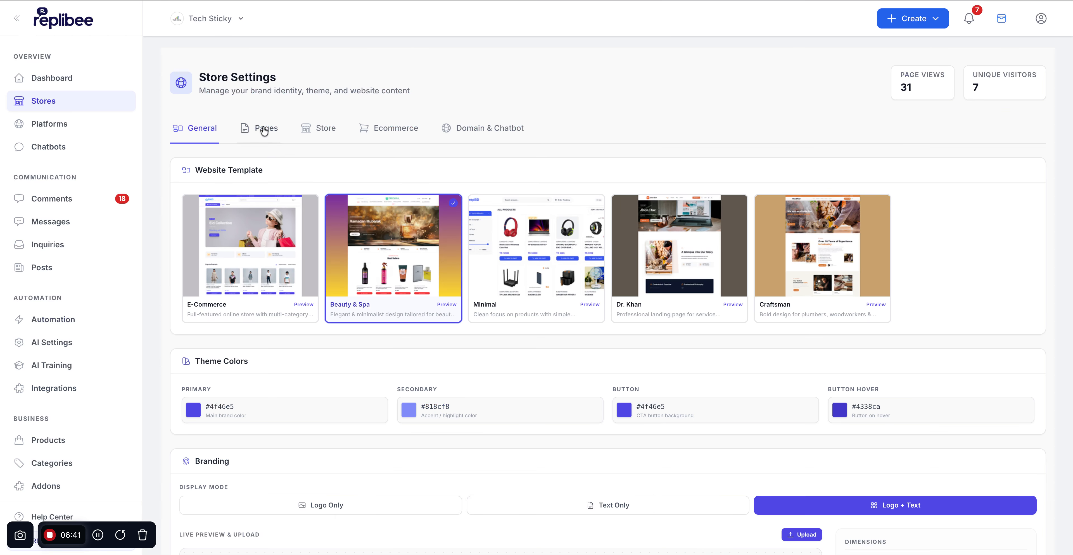
pyautogui.click(397, 138)
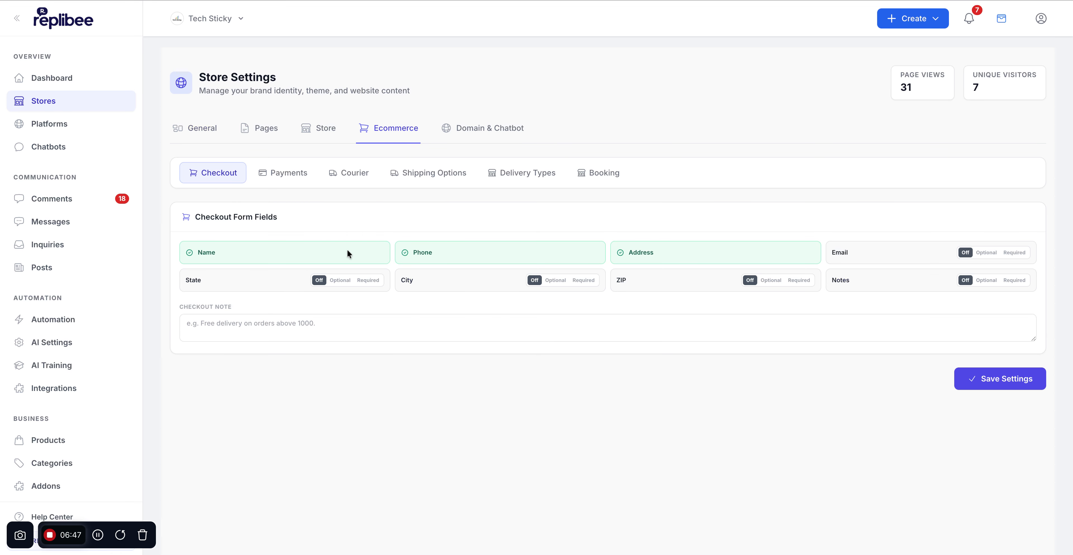
pyautogui.click(986, 253)
pyautogui.click(966, 252)
pyautogui.click(1005, 386)
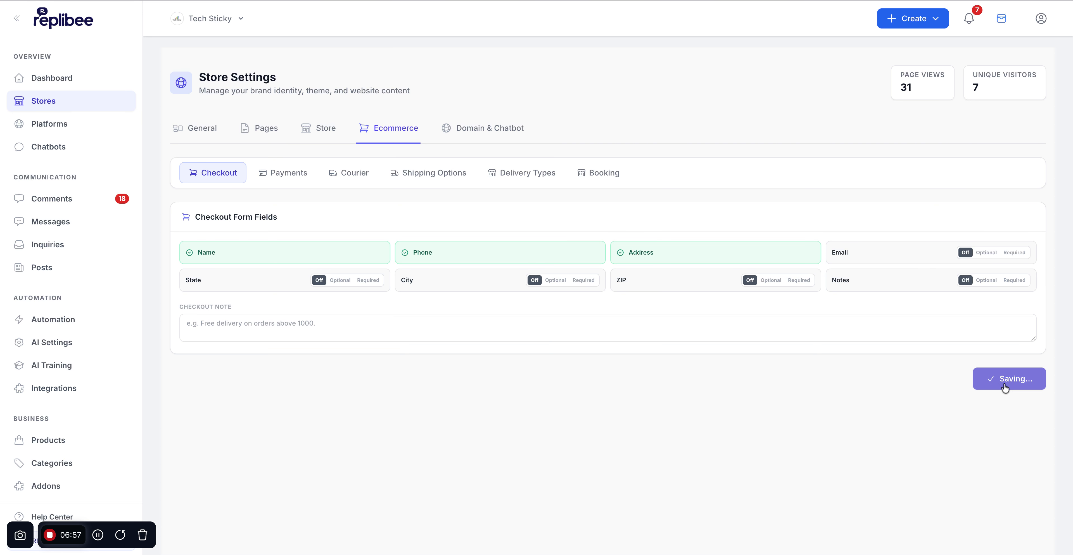
# - Return to the Automation section, create a new untitled automation and select it for editing
pyautogui.click(79, 323)
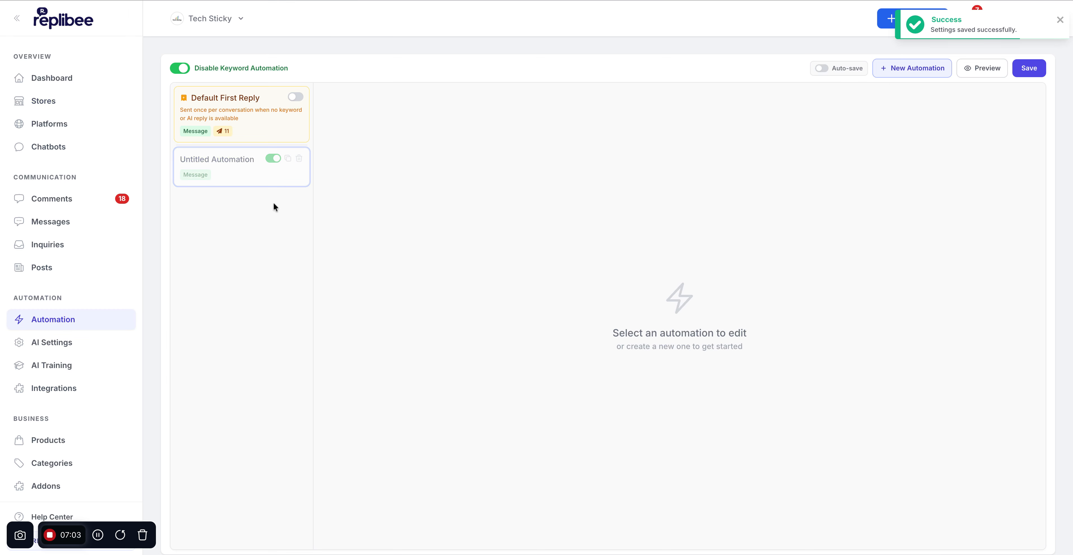
pyautogui.click(257, 104)
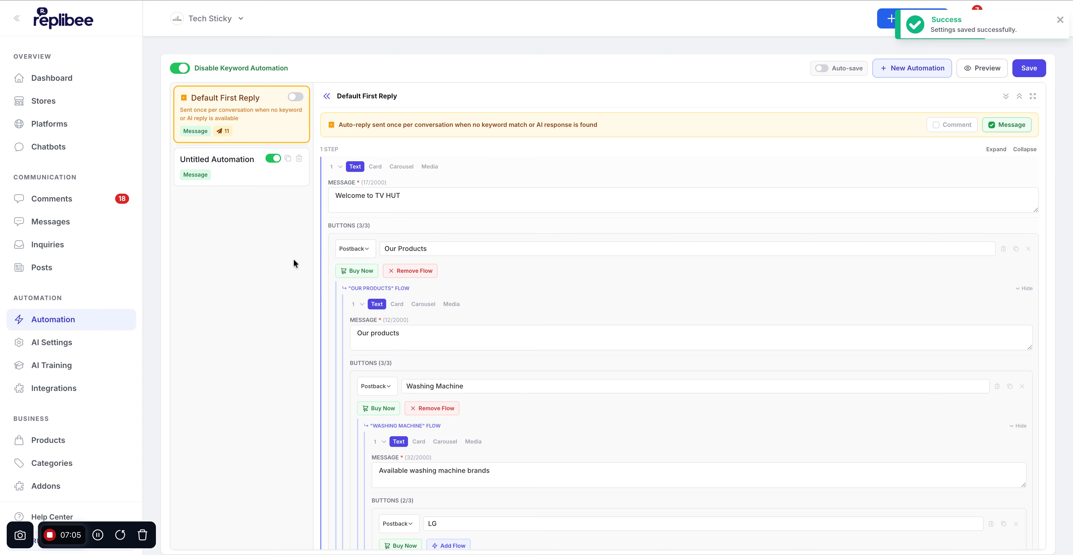
pyautogui.click(238, 177)
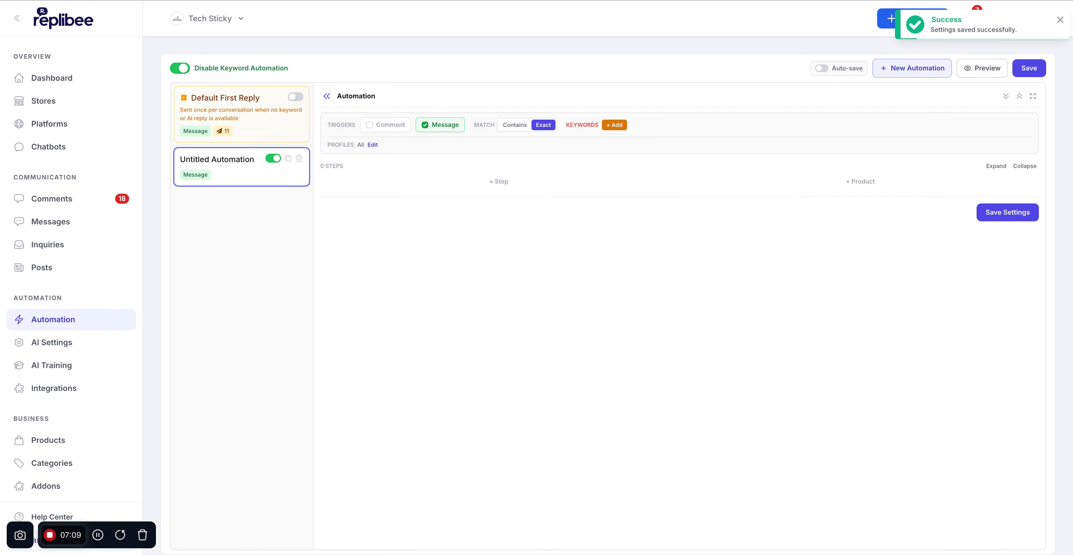
# - Add "washing machine" as a trigger keyword of the untitled automation
pyautogui.click(603, 126)
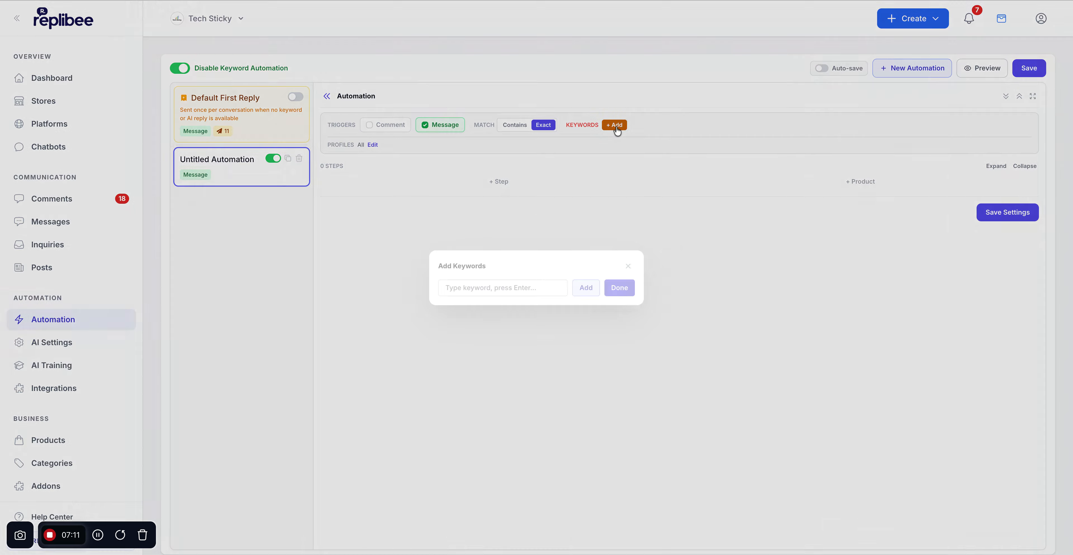
pyautogui.click(491, 287)
pyautogui.write('washing machine')
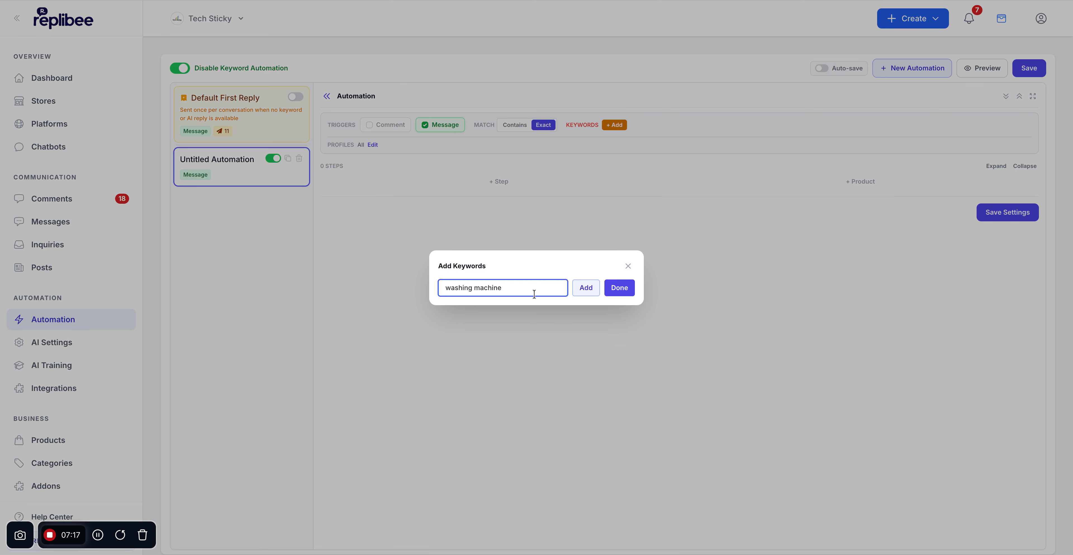
pyautogui.click(619, 289)
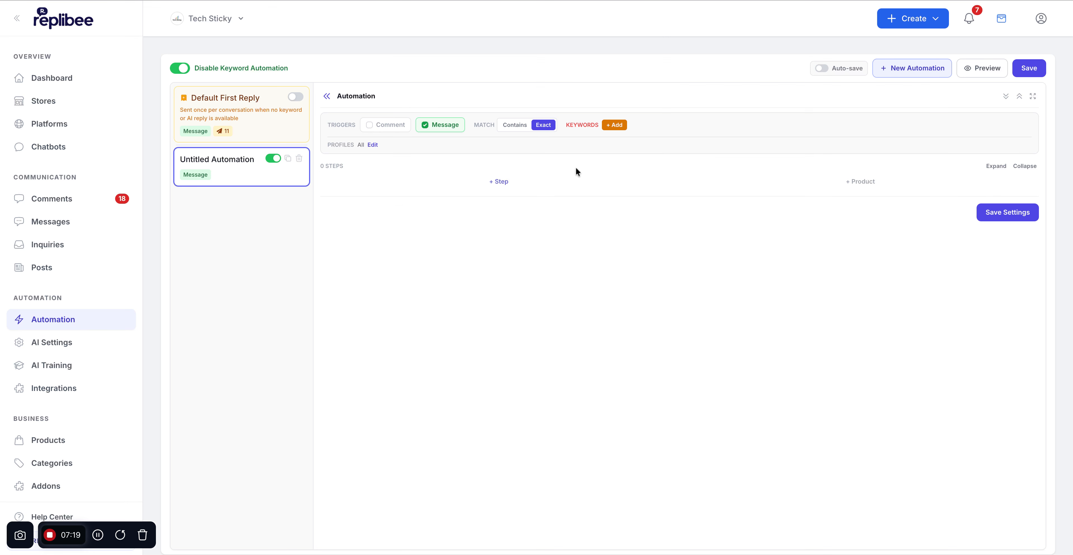
pyautogui.click(613, 125)
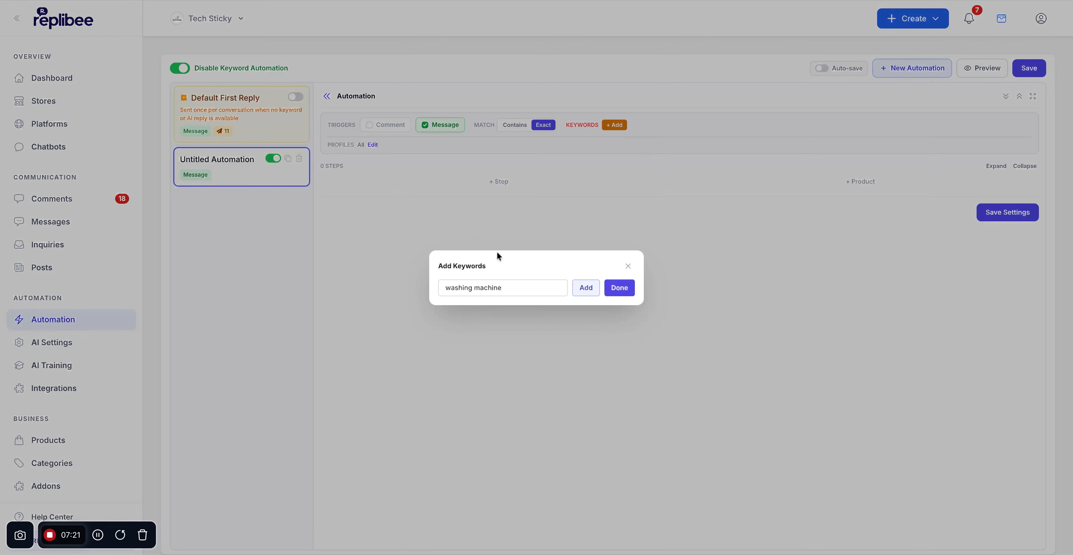
pyautogui.click(588, 294)
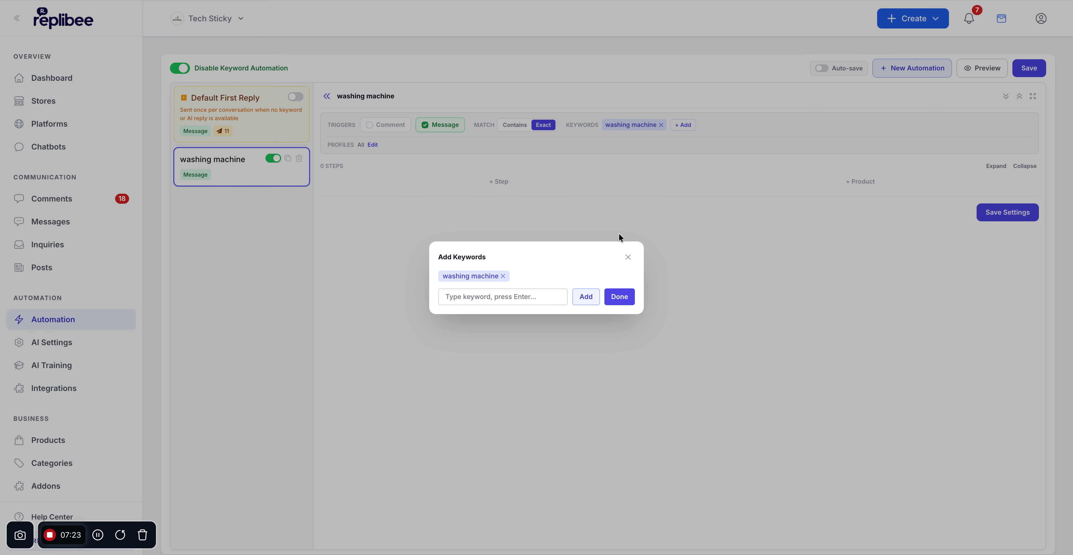
pyautogui.click(619, 293)
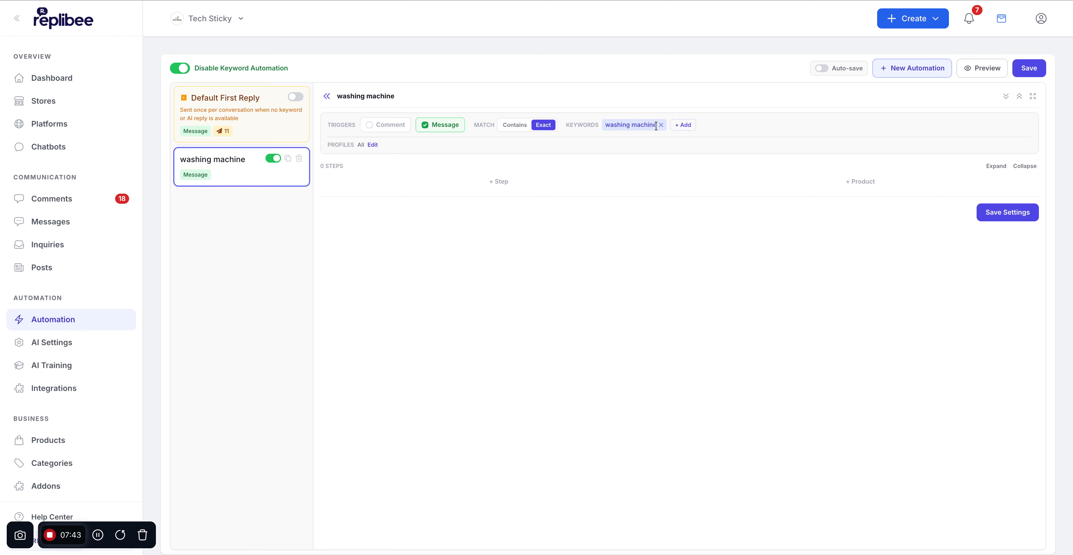
# - Add "washing-machin" and "Buy washing machine" as further trigger keywords of the washing machine automation
pyautogui.moveTo(656, 124); pyautogui.dragTo(605, 125)
pyautogui.click(679, 125)
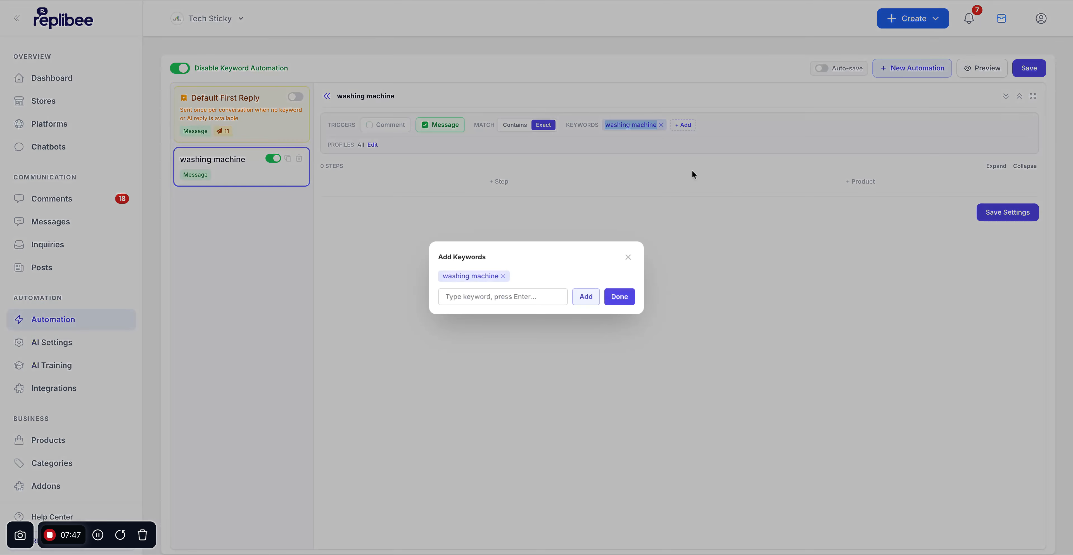
pyautogui.click(533, 295)
pyautogui.write('washing-machin')
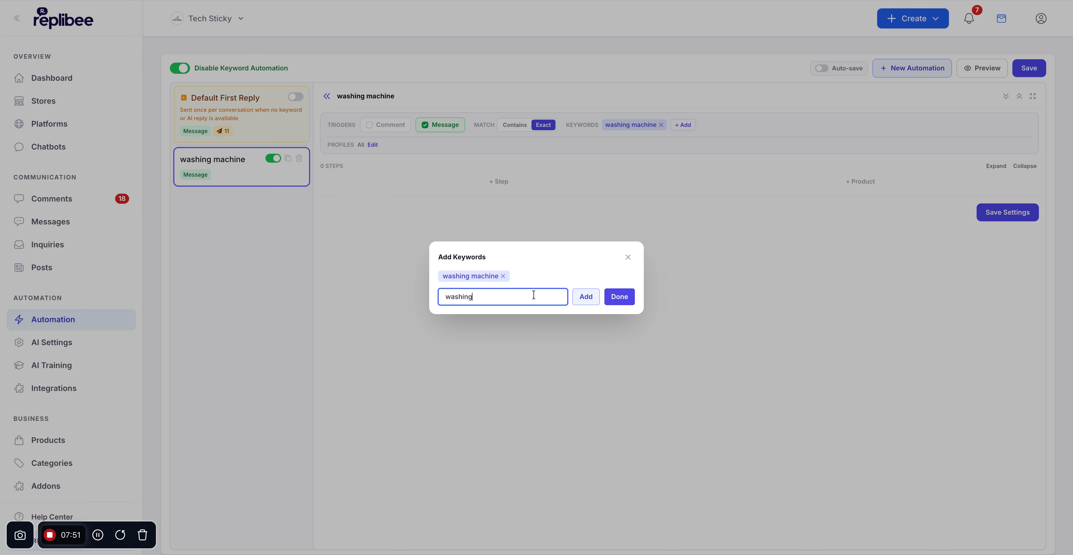
pyautogui.click(585, 297)
pyautogui.click(502, 297)
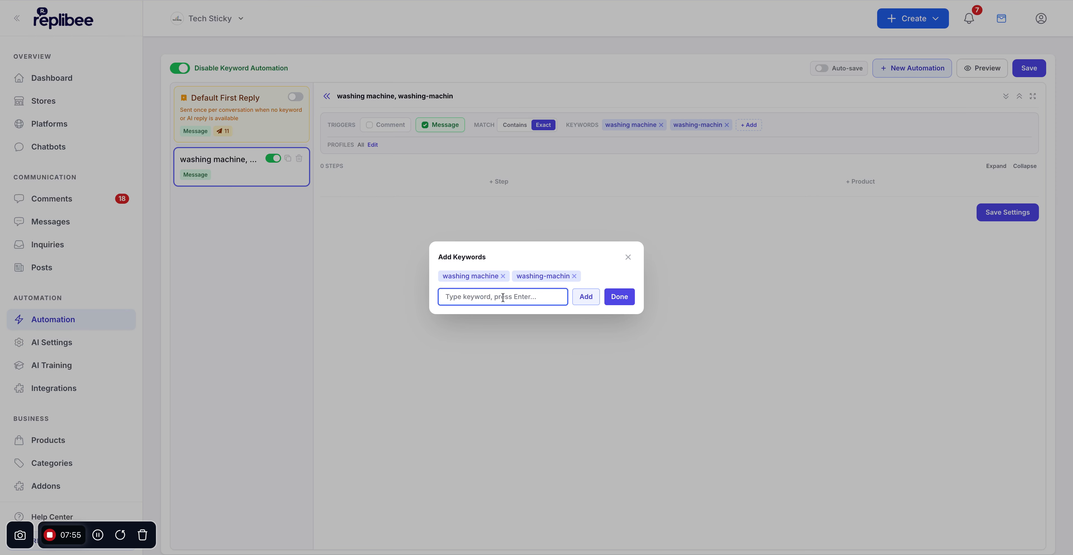
pyautogui.write('Buy washing machine')
pyautogui.click(586, 298)
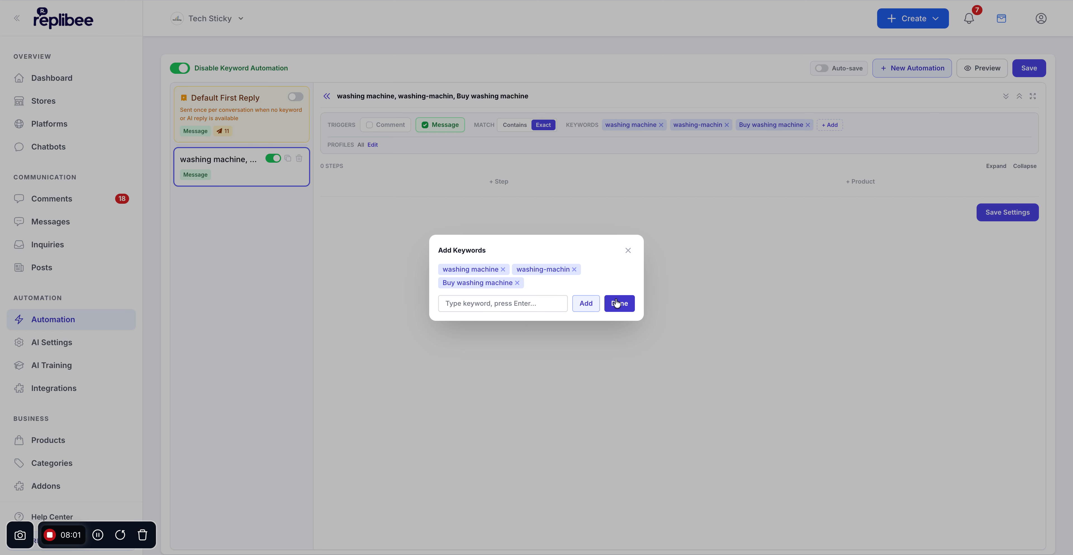
pyautogui.click(619, 298)
pyautogui.moveTo(795, 121); pyautogui.dragTo(795, 121)
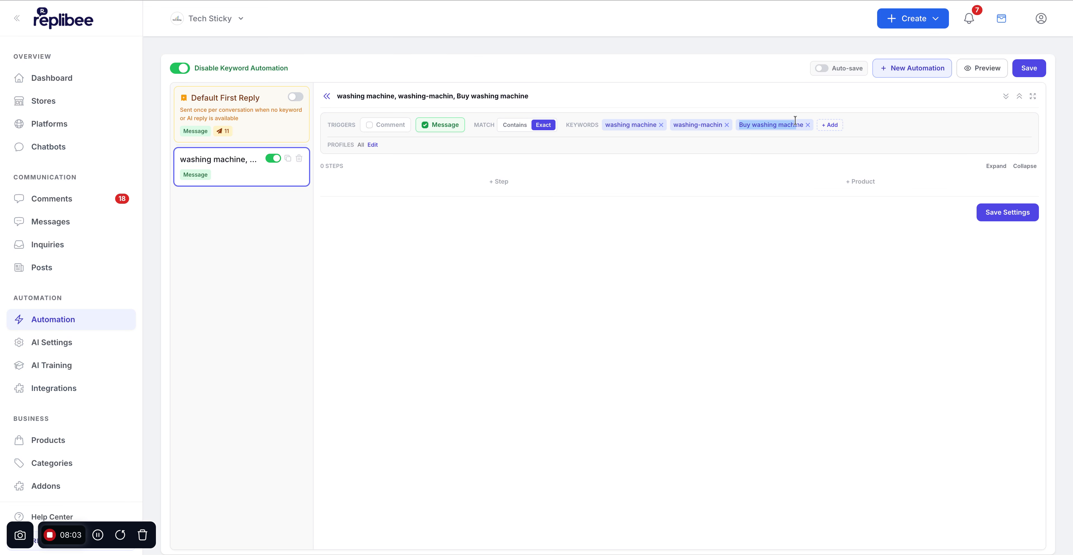
# - Try Contains as the keyword match mode of the washing machine automation and return it to Exact
pyautogui.click(477, 164)
pyautogui.doubleClick(474, 125)
pyautogui.moveTo(472, 126); pyautogui.dragTo(551, 125)
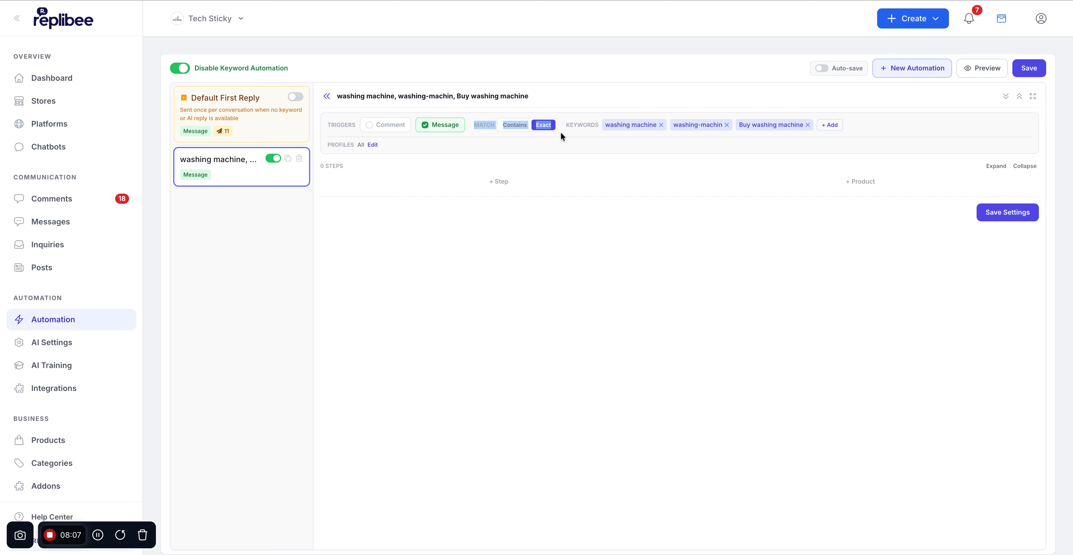
pyautogui.click(569, 137)
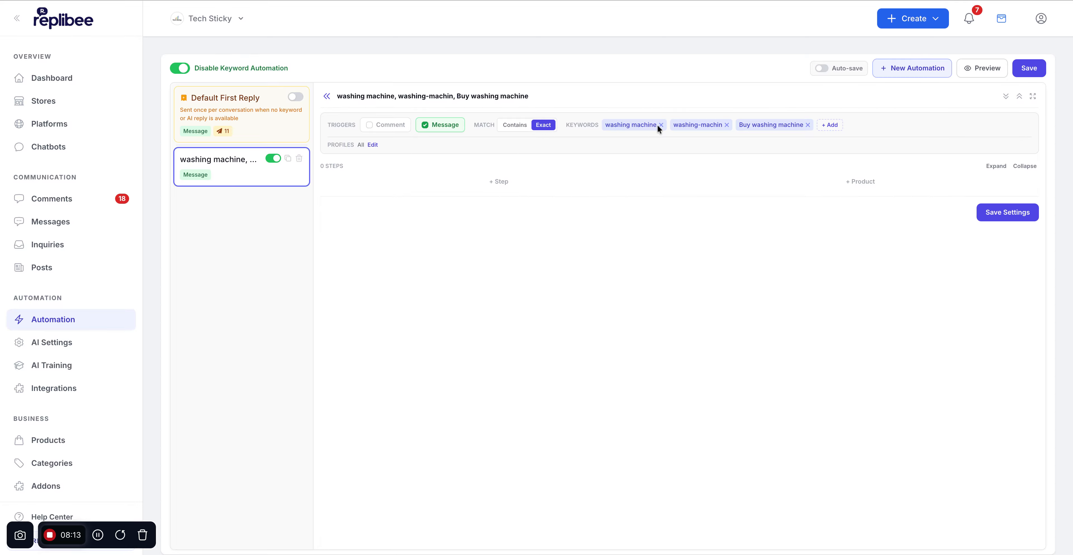
pyautogui.moveTo(657, 125); pyautogui.dragTo(610, 125)
pyautogui.moveTo(723, 125); pyautogui.dragTo(685, 125)
pyautogui.moveTo(791, 125); pyautogui.dragTo(746, 129)
pyautogui.click(515, 125)
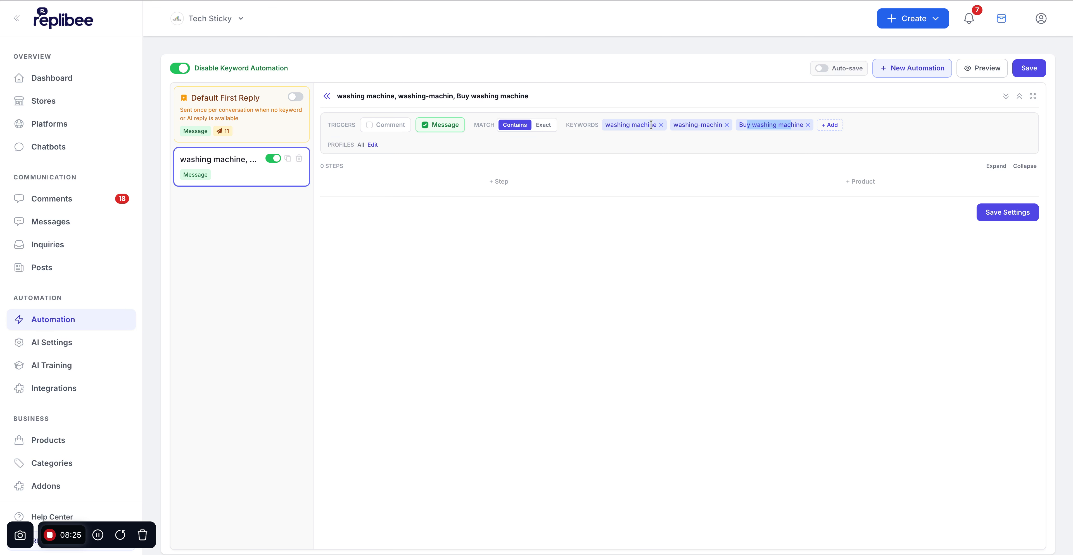
pyautogui.moveTo(651, 125); pyautogui.dragTo(618, 125)
pyautogui.moveTo(722, 125); pyautogui.dragTo(677, 125)
pyautogui.click(791, 136)
pyautogui.click(548, 129)
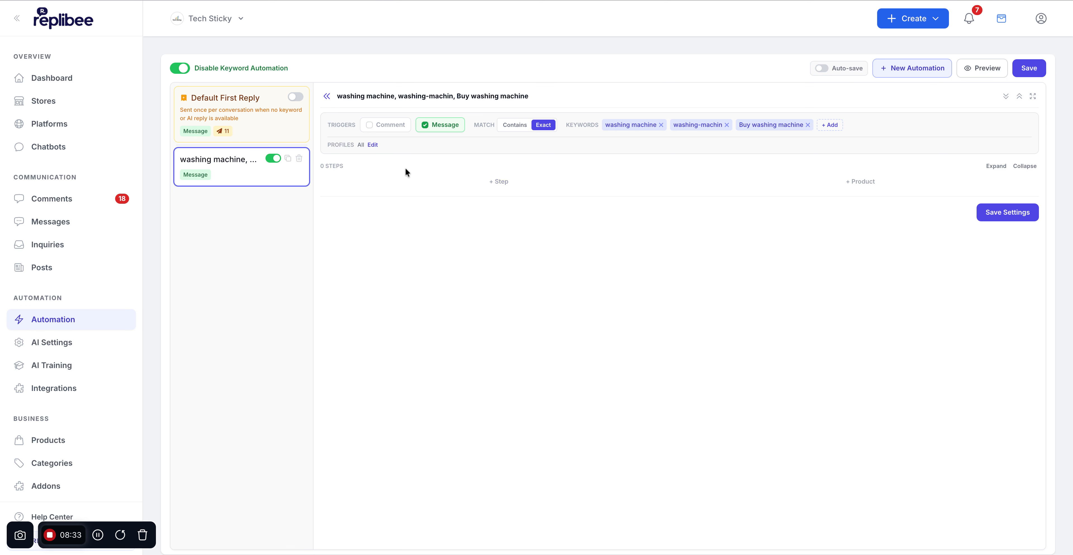
# - Add a text step with the message "Our available washing machines" to the washing machine automation
pyautogui.click(478, 188)
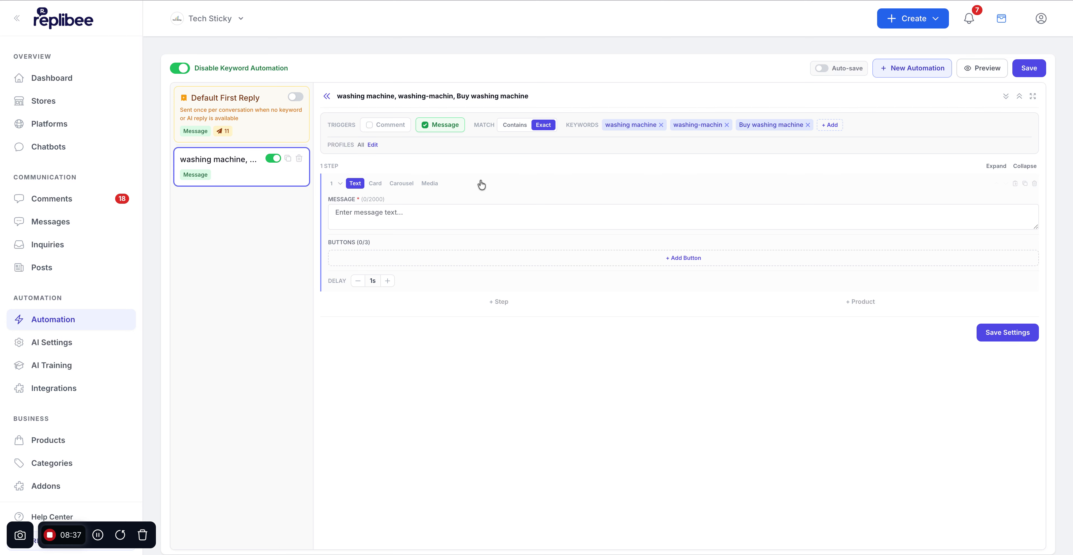
pyautogui.click(390, 214)
pyautogui.write('O')
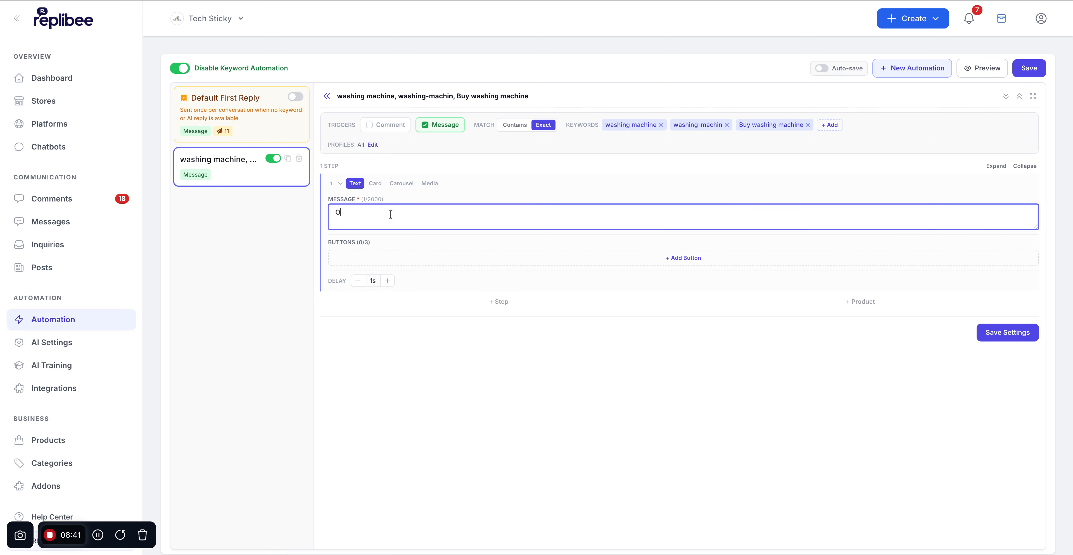
pyautogui.write('ur available washing machines')
# - Add a Postback button labelled "Haier" to the available washing machines message
pyautogui.click(481, 256)
pyautogui.click(367, 268)
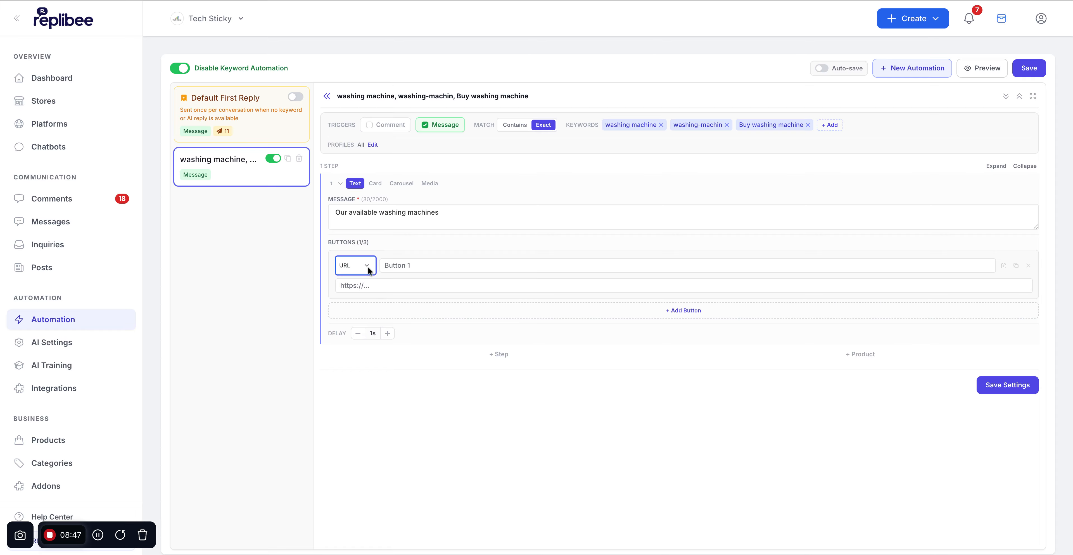
pyautogui.click(361, 281)
pyautogui.click(423, 265)
pyautogui.write('Haier')
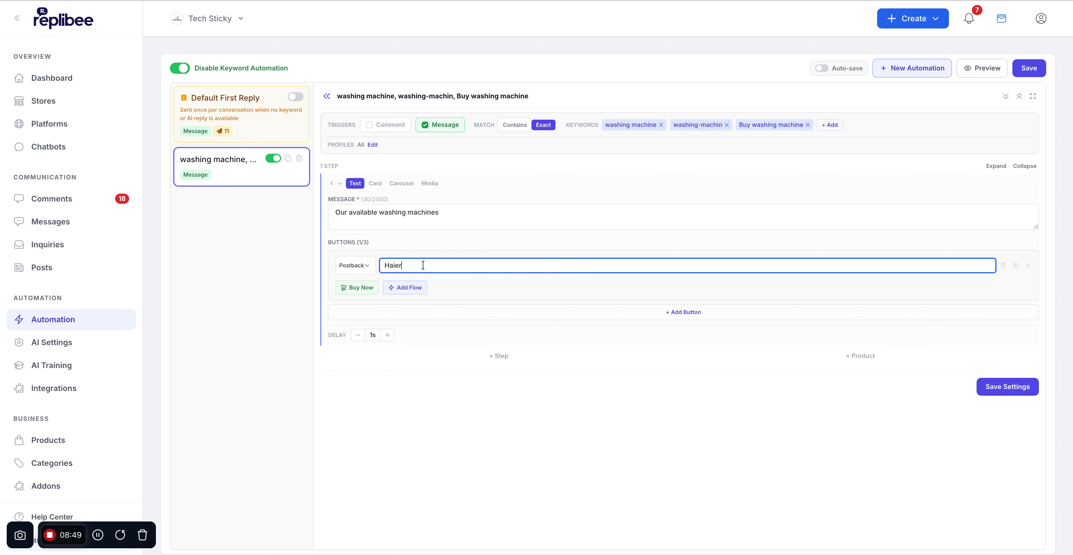
# - Add a second button labelled "LG" below Haier and set its type to Postback
pyautogui.click(510, 312)
pyautogui.click(435, 319)
pyautogui.write('LG')
pyautogui.click(359, 265)
pyautogui.click(345, 320)
pyautogui.click(344, 320)
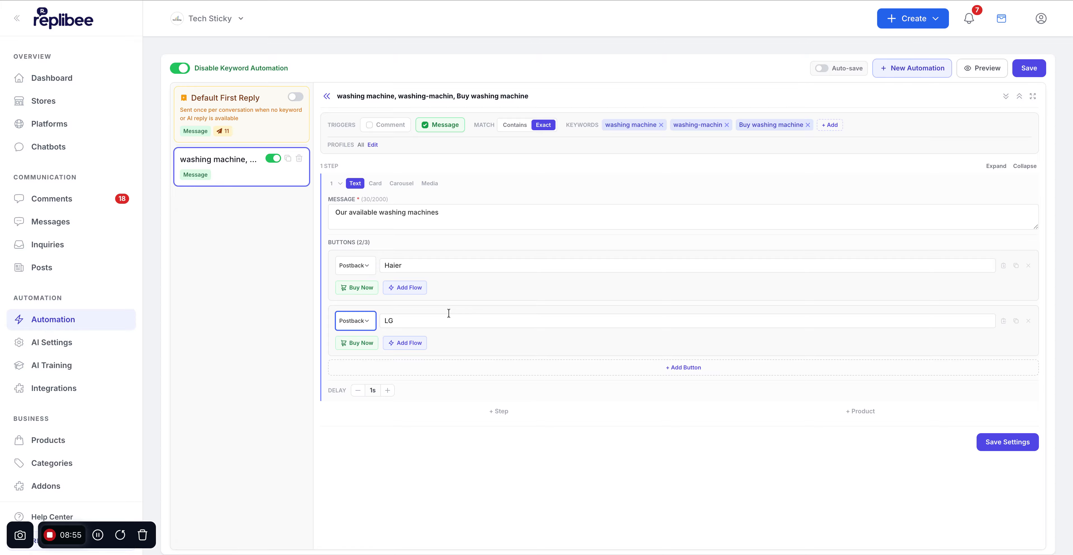
# - Give the Haier button a flow with the Haier 14+8 KG All-in-One Washer Dryer inserted as a Rich Card, and save
pyautogui.click(408, 288)
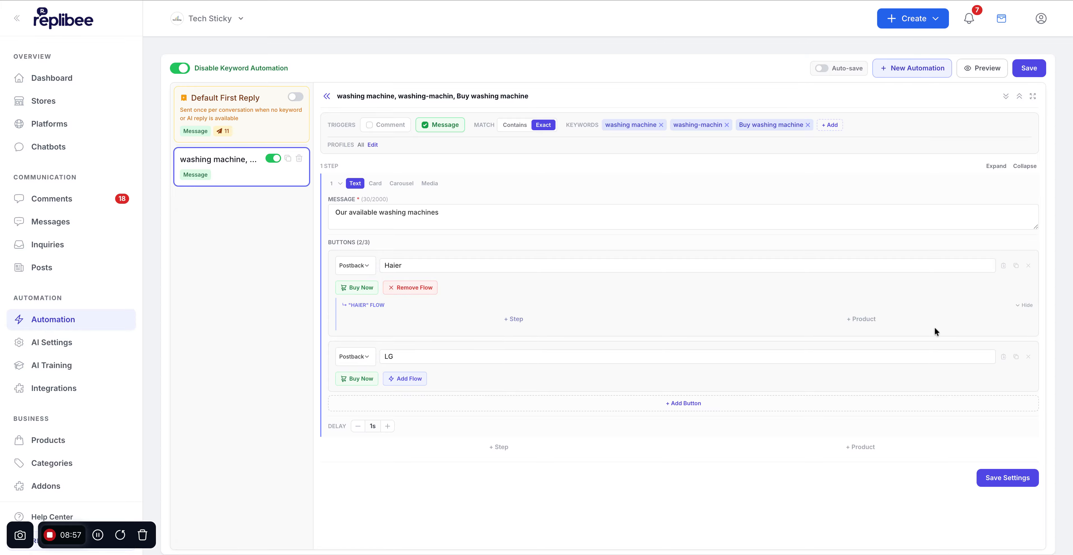
pyautogui.click(861, 320)
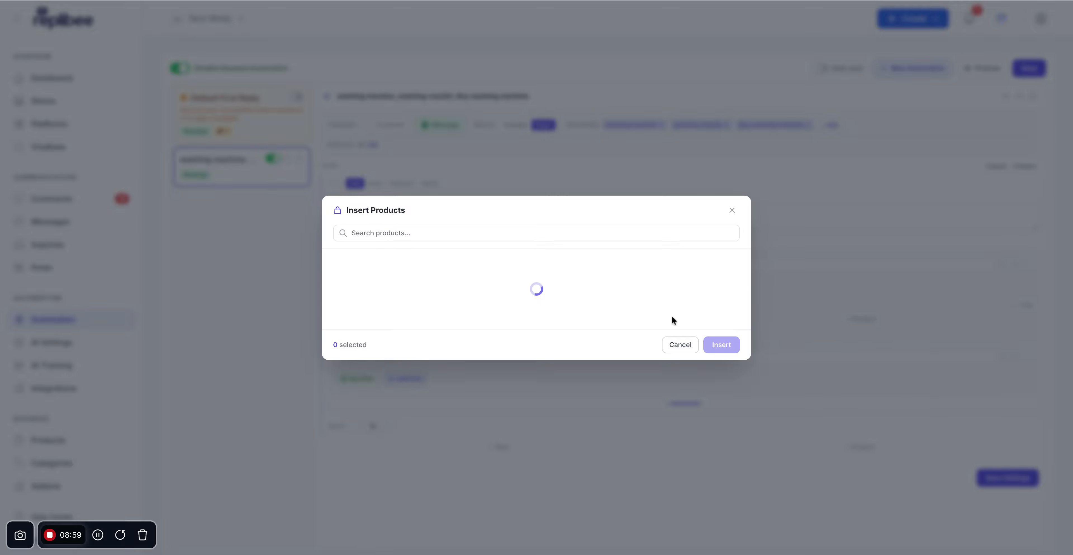
pyautogui.click(436, 259)
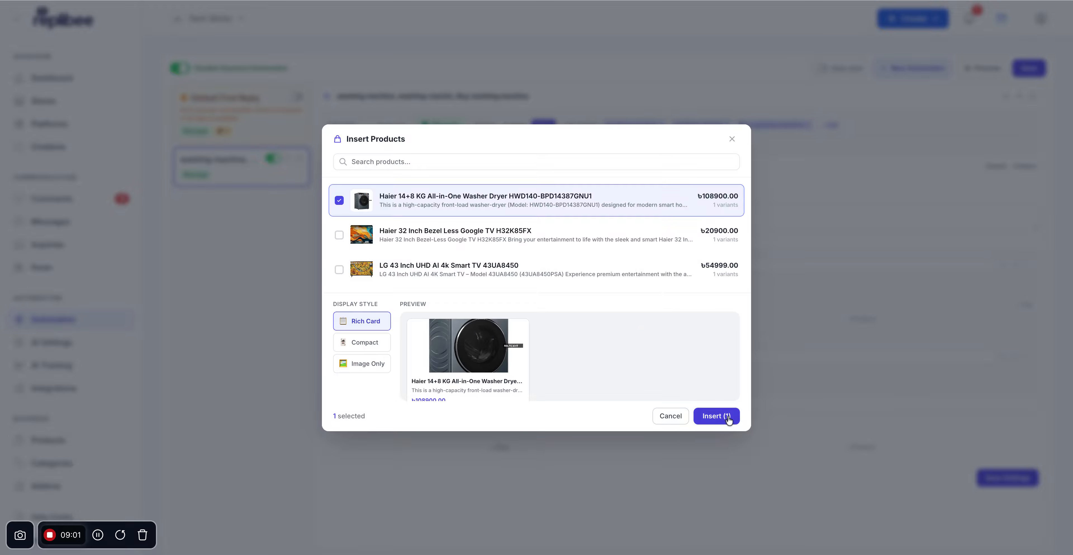
pyautogui.click(716, 416)
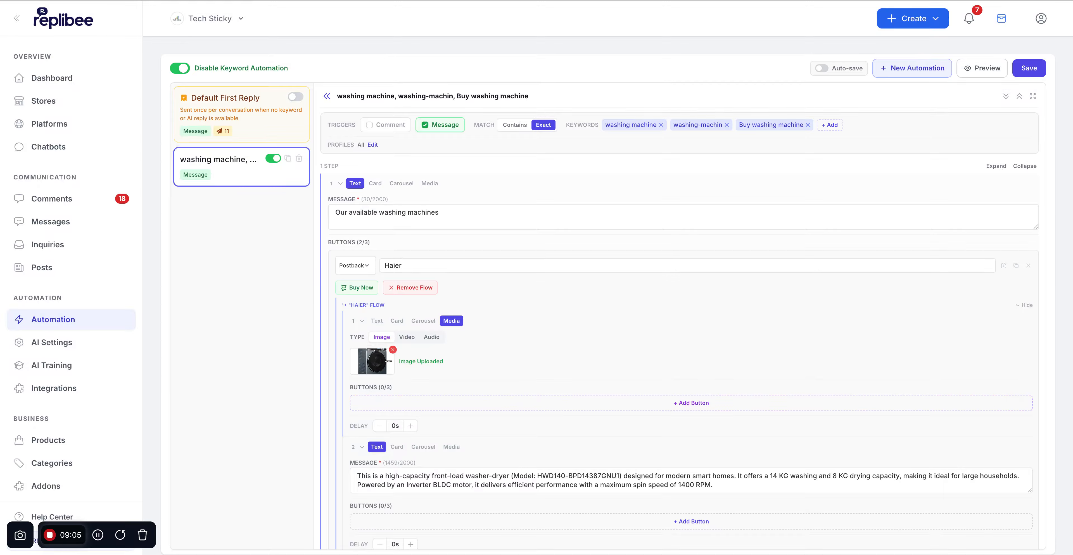
pyautogui.scroll(-15, 523, 305)
pyautogui.click(1018, 535)
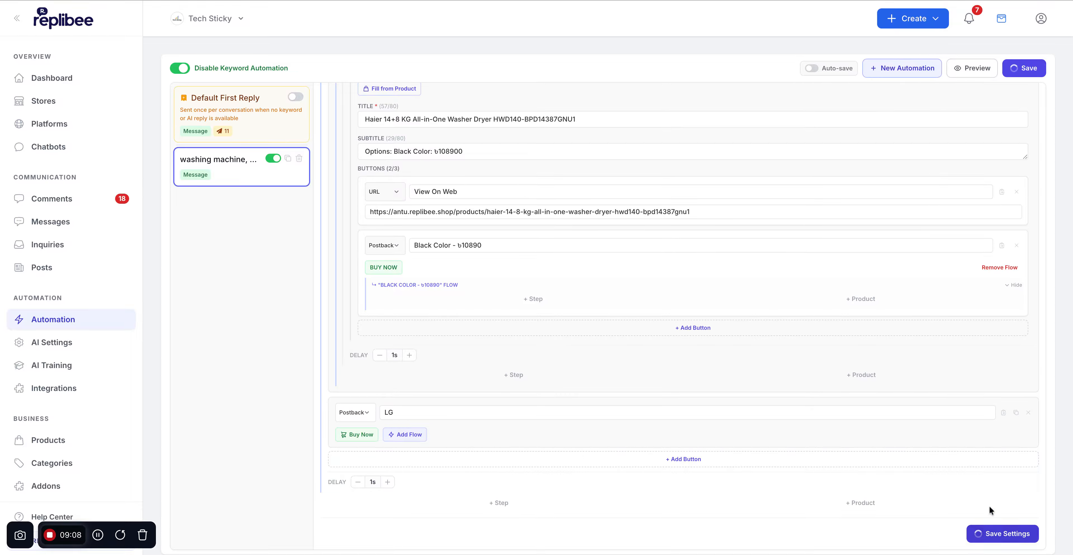
# - Turn the Black Color button into a direct-checkout purchase of the Haier 14+8 KG washer dryer, variant Black Color, and save
pyautogui.click(383, 267)
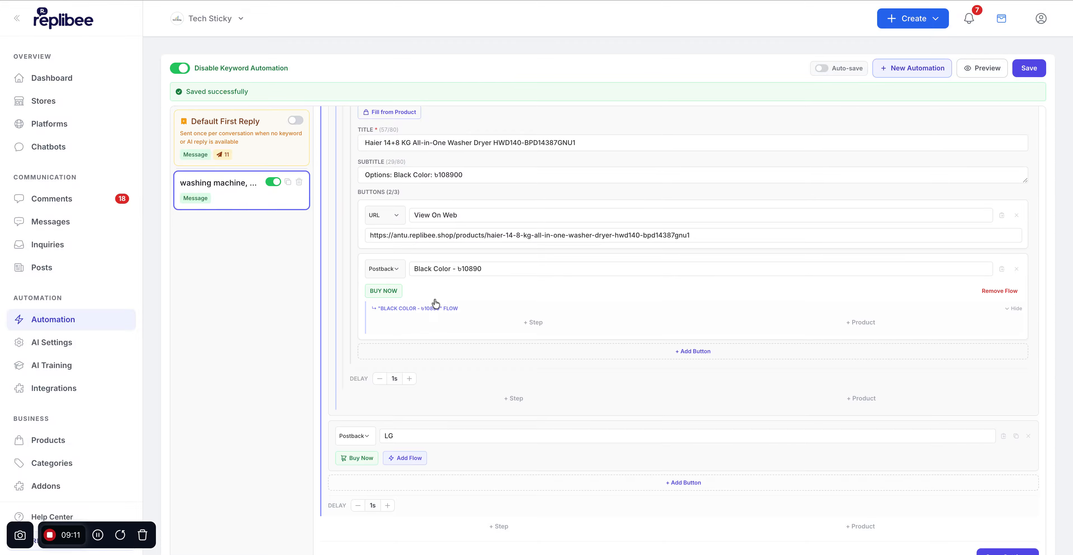
pyautogui.click(408, 289)
pyautogui.click(435, 304)
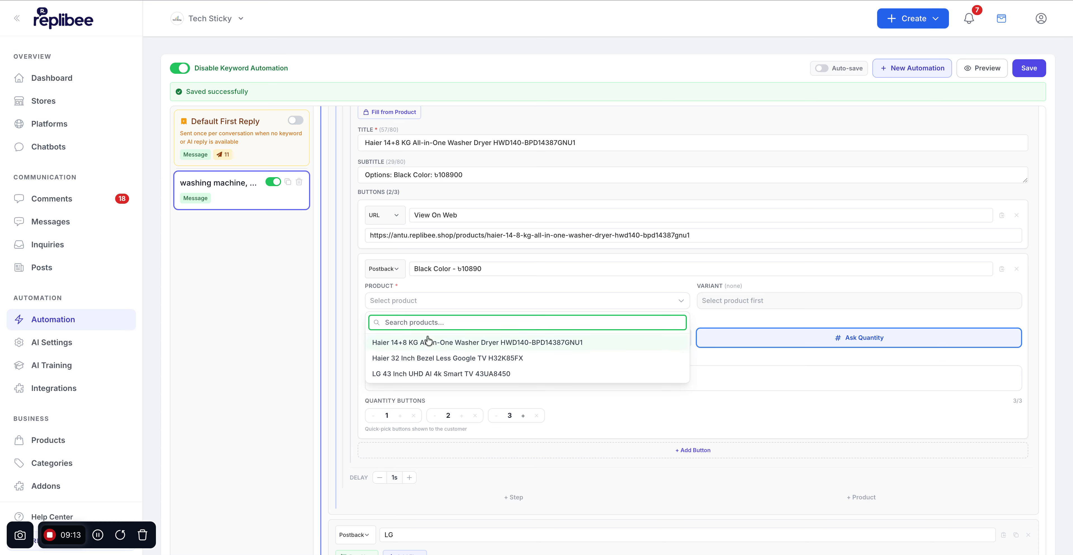
pyautogui.click(427, 336)
pyautogui.click(428, 278)
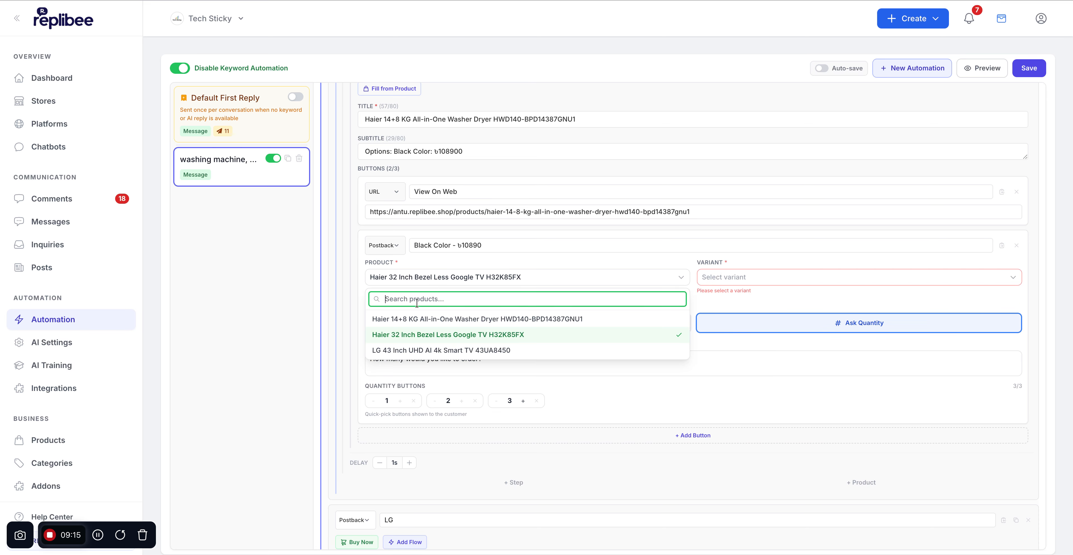
pyautogui.click(403, 319)
pyautogui.click(735, 278)
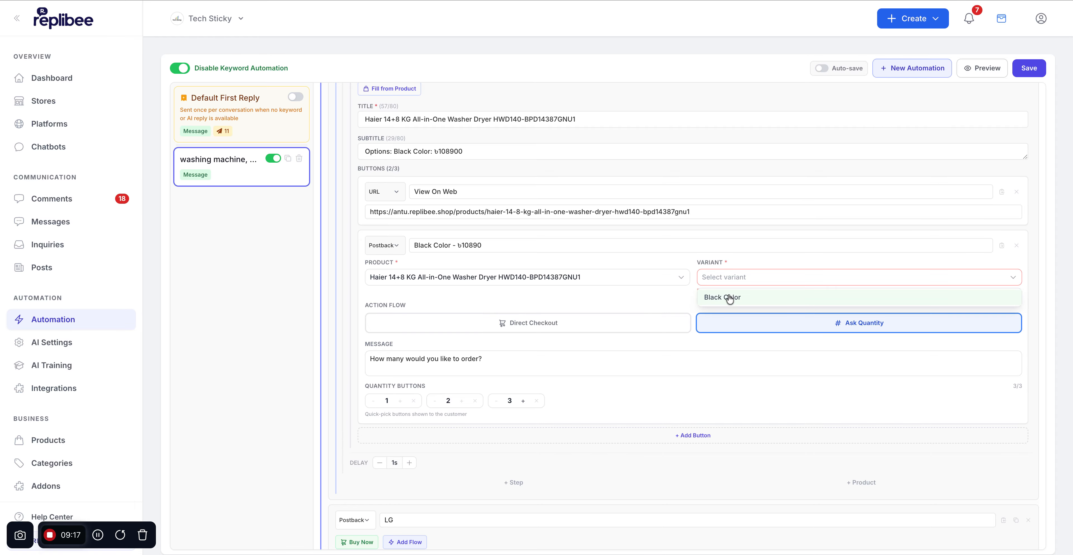
pyautogui.click(727, 297)
pyautogui.click(601, 315)
pyautogui.click(1028, 68)
# - Open the Default First Reply and remove the flow of the Haier button inside the Washing Machine flow
pyautogui.scroll(8, 504, 253)
pyautogui.scroll(12, 504, 254)
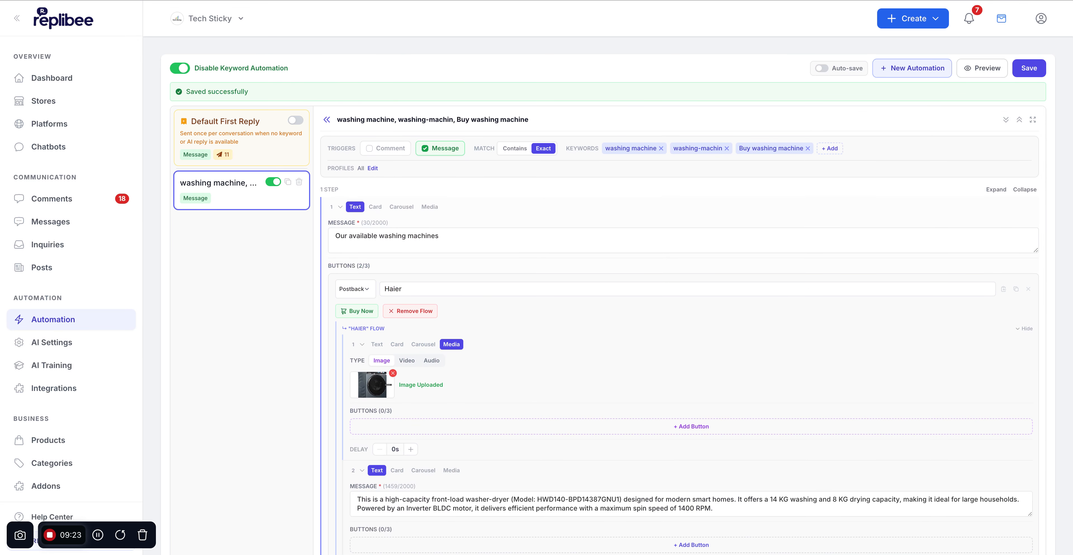
pyautogui.click(248, 137)
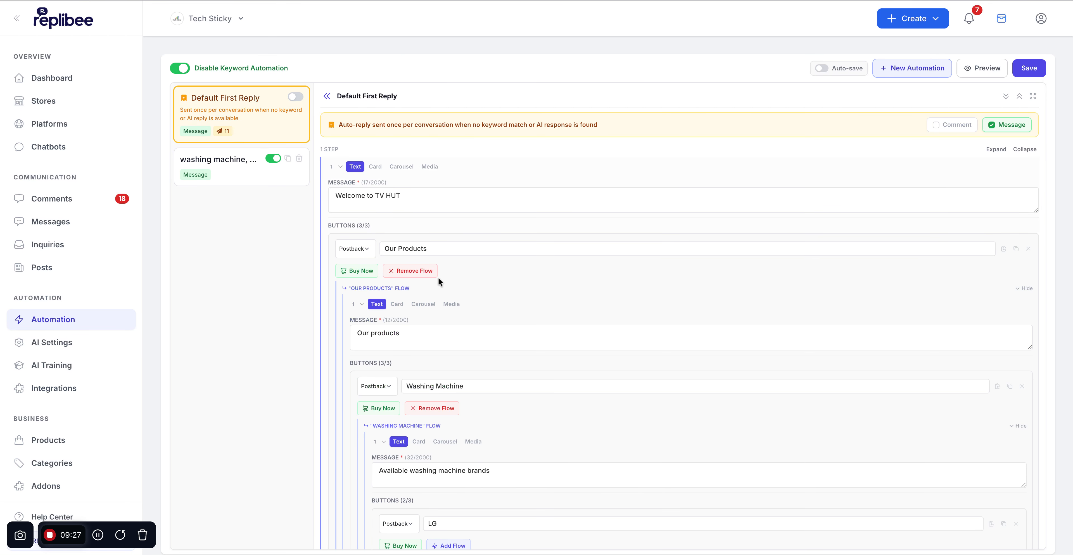
pyautogui.scroll(-2, 628, 286)
pyautogui.scroll(-1, 514, 330)
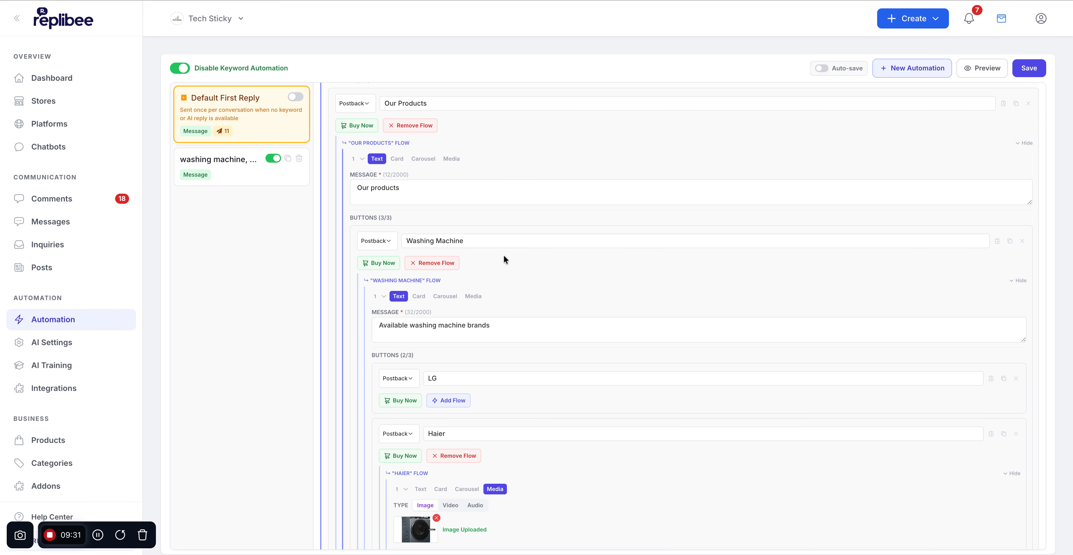
pyautogui.scroll(-5, 445, 269)
pyautogui.scroll(-4, 445, 270)
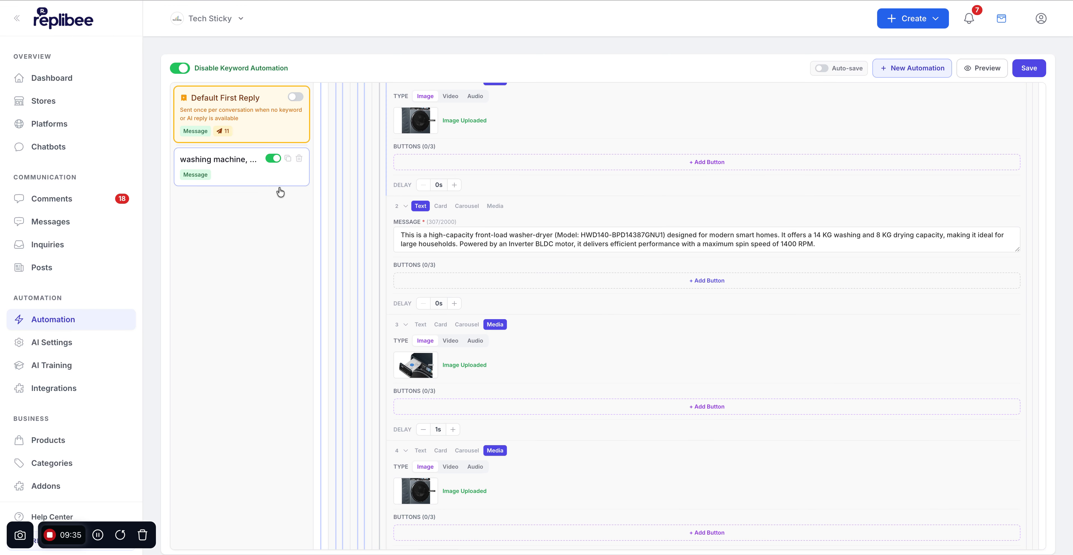
pyautogui.scroll(6, 527, 252)
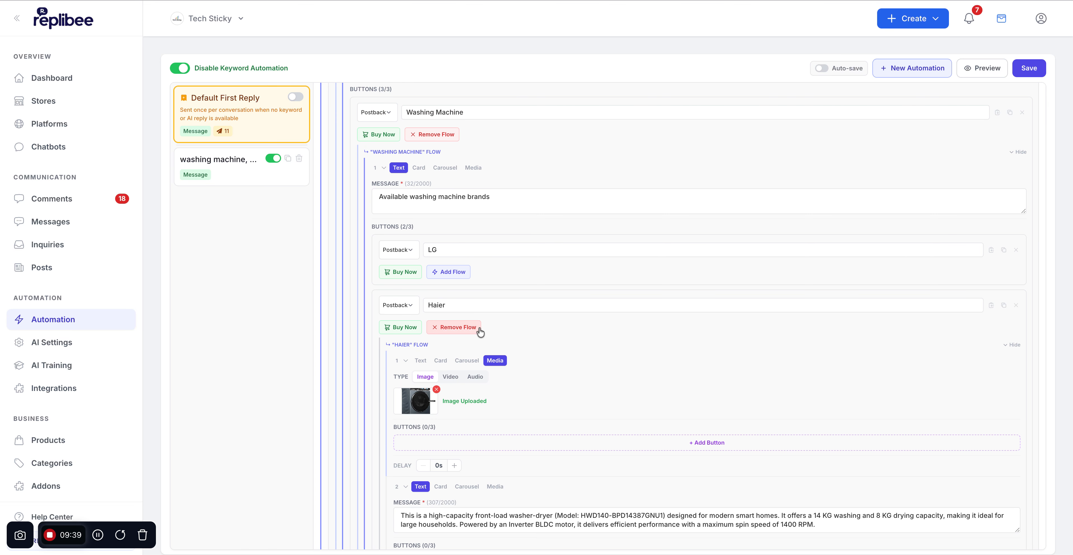
pyautogui.click(458, 327)
pyautogui.click(649, 66)
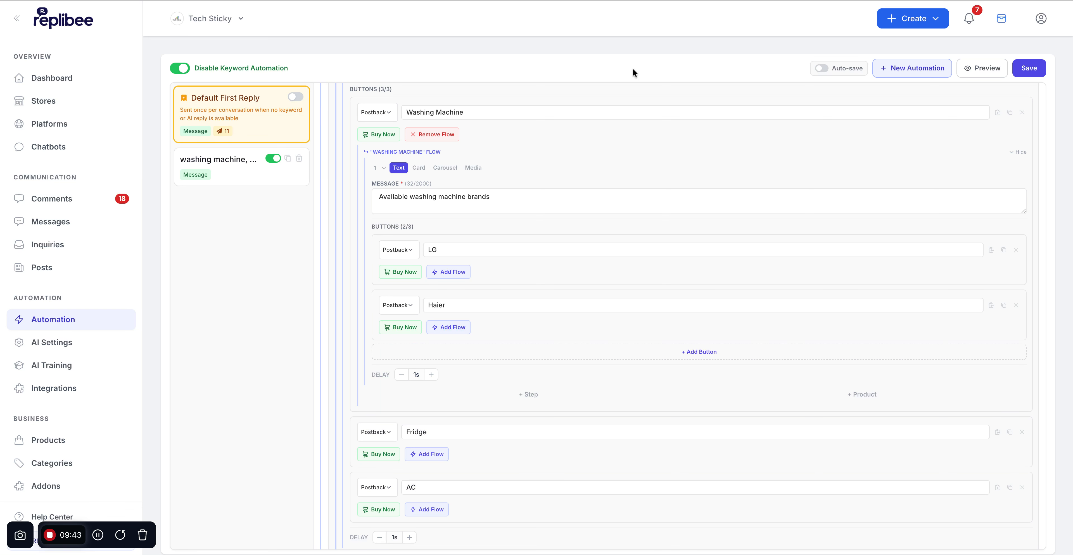
# - Remove the whole flow of the Washing Machine button under Our Products and change the button's type to Keyword
pyautogui.scroll(1, 572, 339)
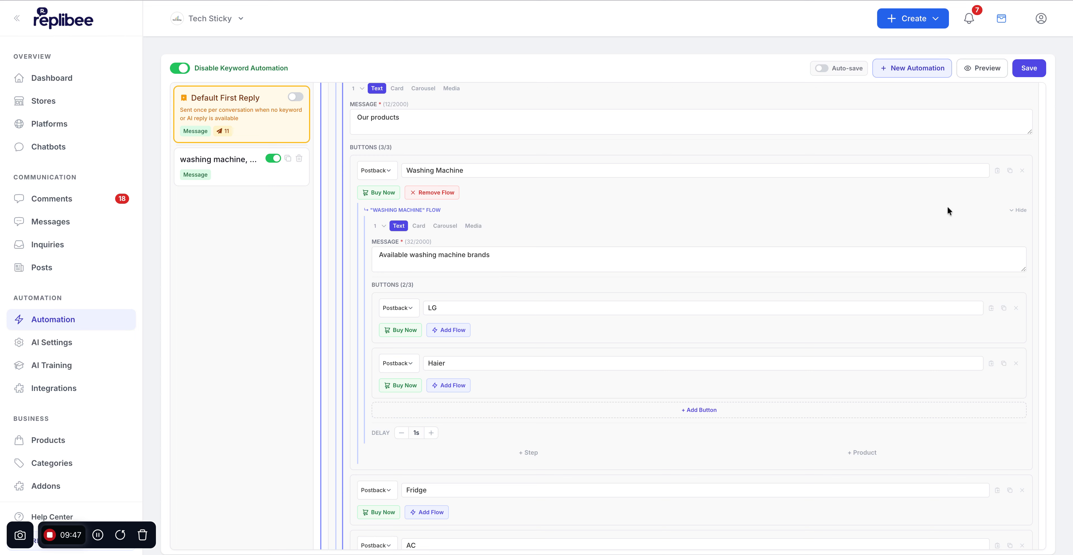
pyautogui.click(457, 193)
pyautogui.click(622, 89)
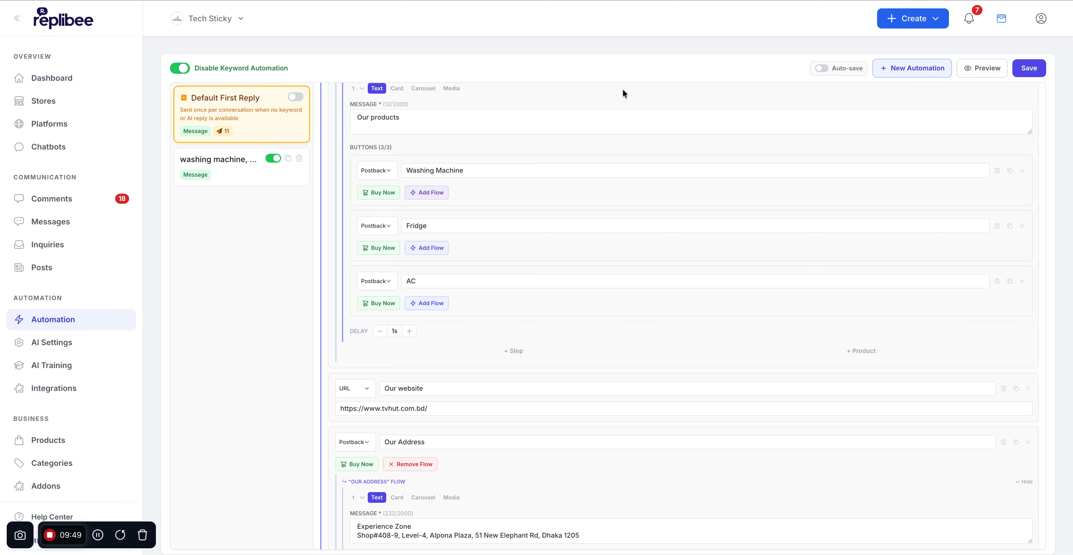
pyautogui.click(386, 172)
pyautogui.click(377, 192)
# - Check the washing machine automation's trigger keywords and return to the Washing Machine button in the Default First Reply
pyautogui.moveTo(245, 161)
pyautogui.mouseDown()
pyautogui.moveTo(186, 159)
pyautogui.moveTo(242, 162)
pyautogui.mouseUp()
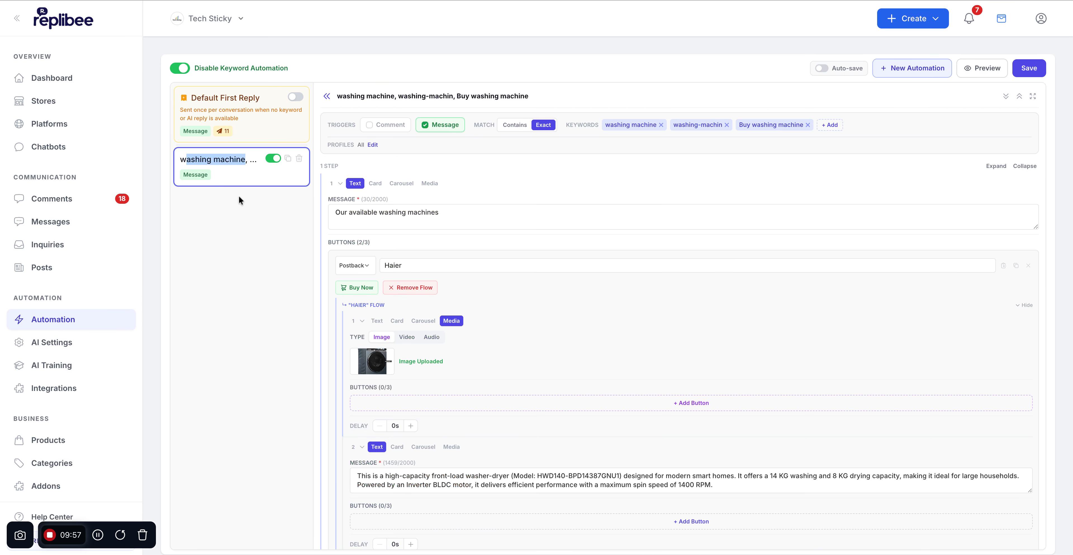
pyautogui.click(244, 129)
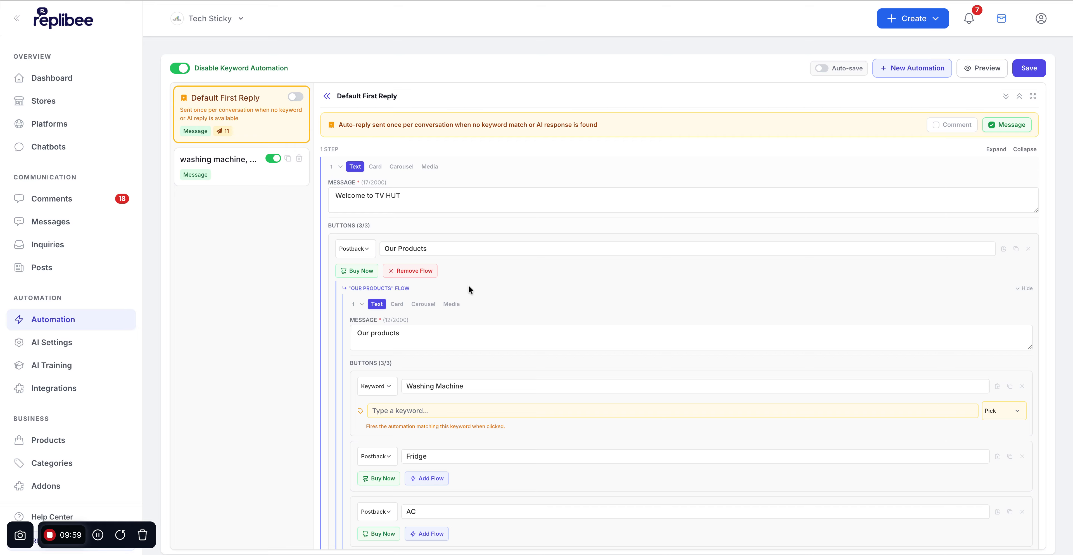
pyautogui.scroll(-1, 429, 287)
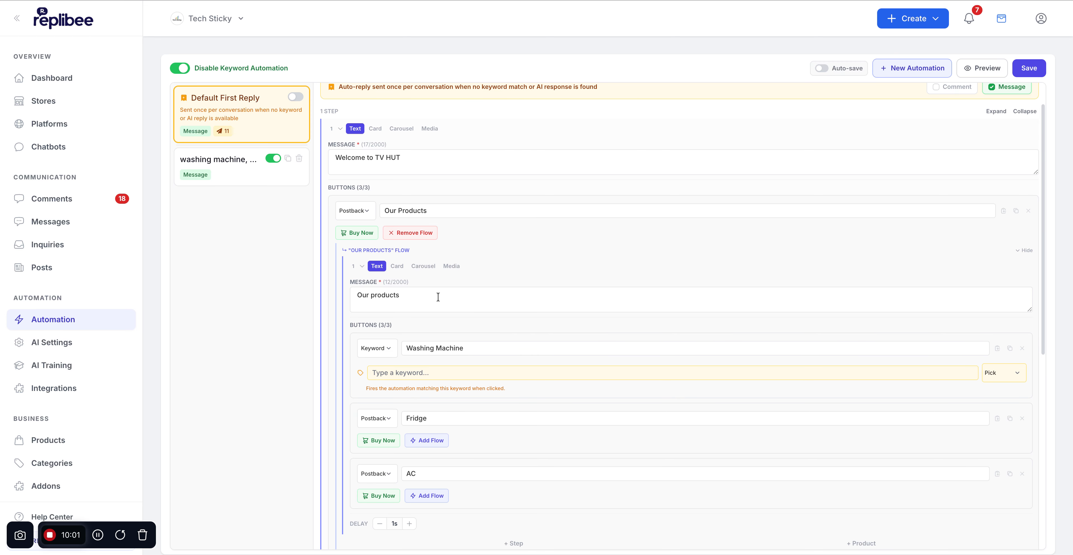
pyautogui.scroll(-2, 523, 328)
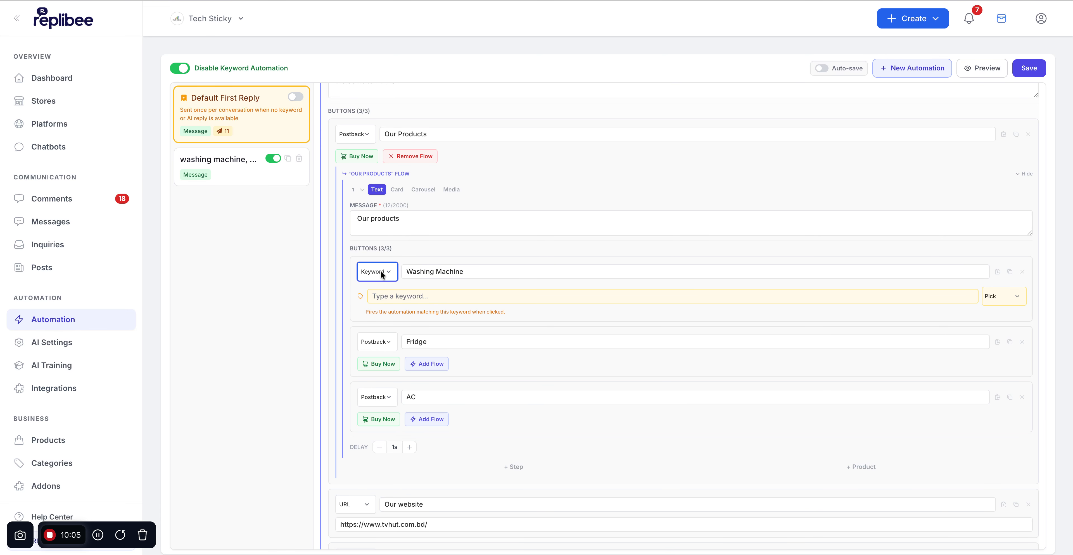
# - Set the keyword of the Washing Machine button under Our Products to "washing machine"
pyautogui.click(1001, 299)
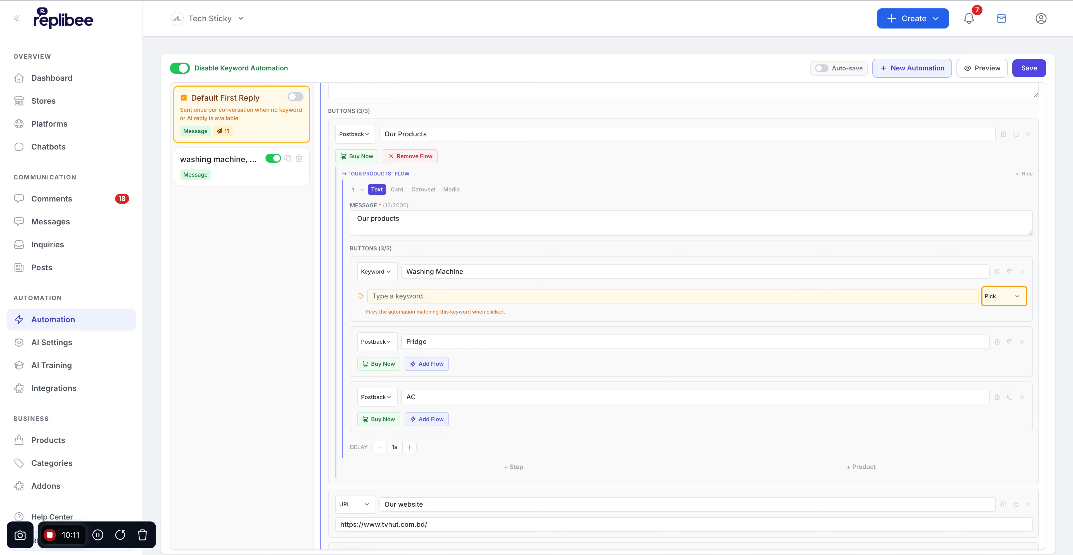
pyautogui.click(535, 305)
# - Preview the default reply in the mobile chat, try Our Products and Washing Machine, and reset the conversation
pyautogui.click(993, 79)
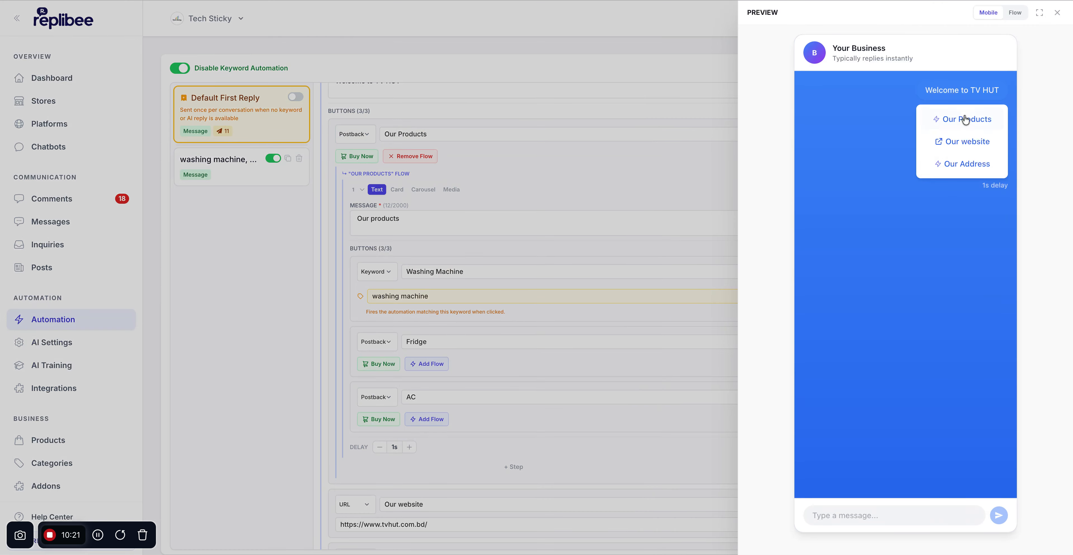
pyautogui.click(960, 120)
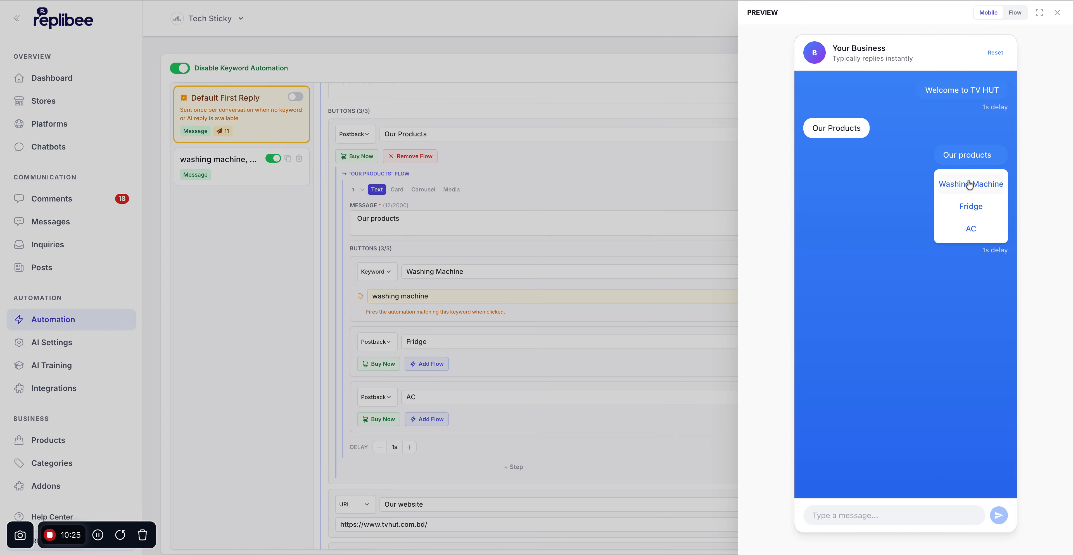
pyautogui.click(627, 204)
pyautogui.click(979, 66)
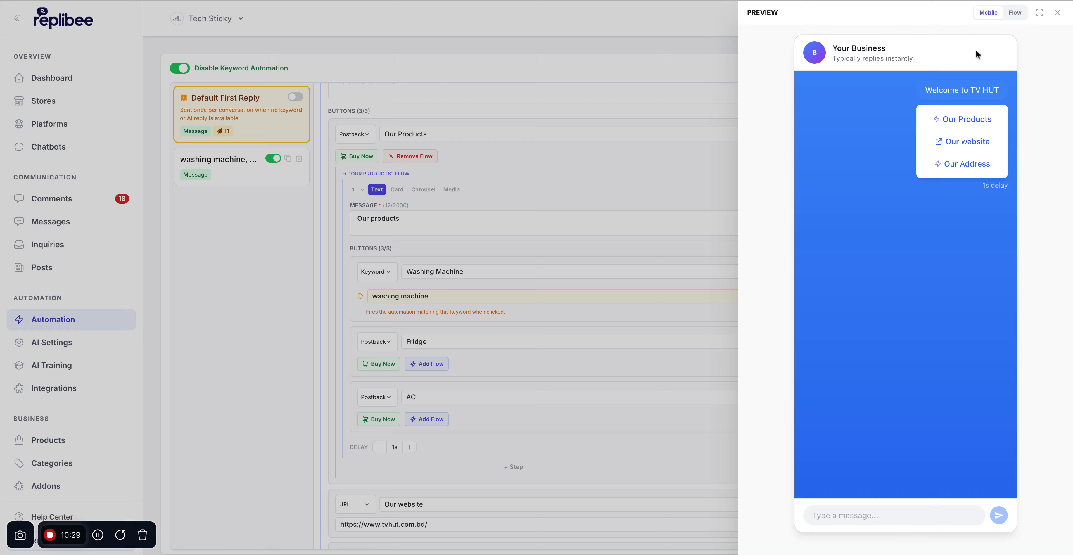
# - Review the flow preview down through the inherited washing machine steps, close it and save the Default First Reply
pyautogui.click(1014, 13)
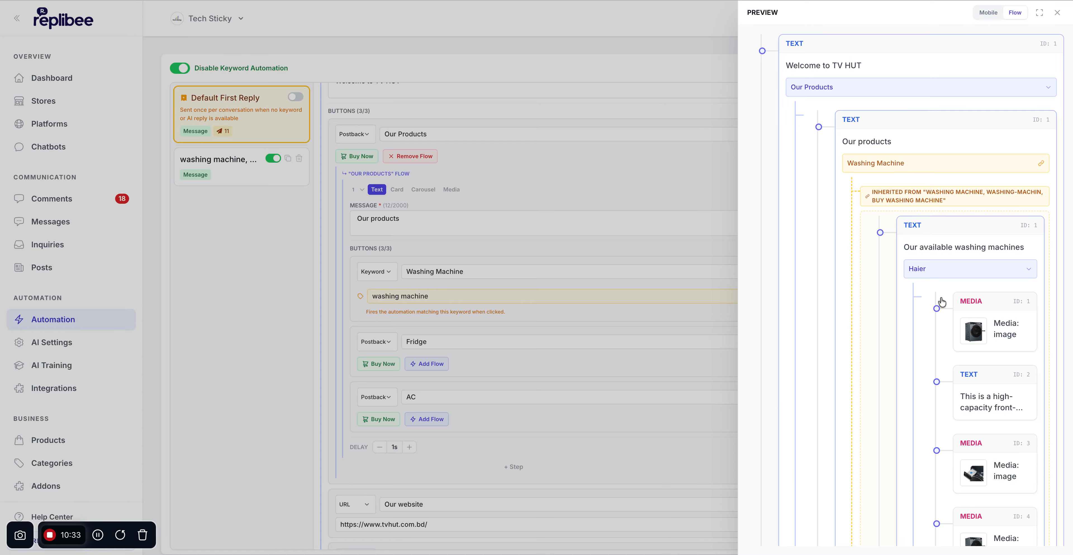
pyautogui.scroll(-4, 940, 302)
pyautogui.scroll(-7, 943, 300)
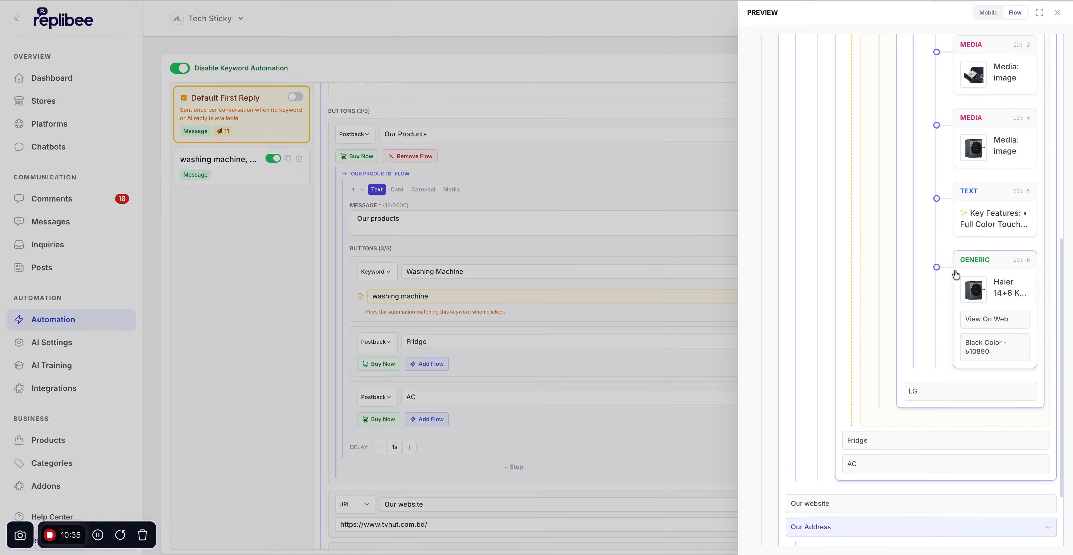
pyautogui.click(573, 299)
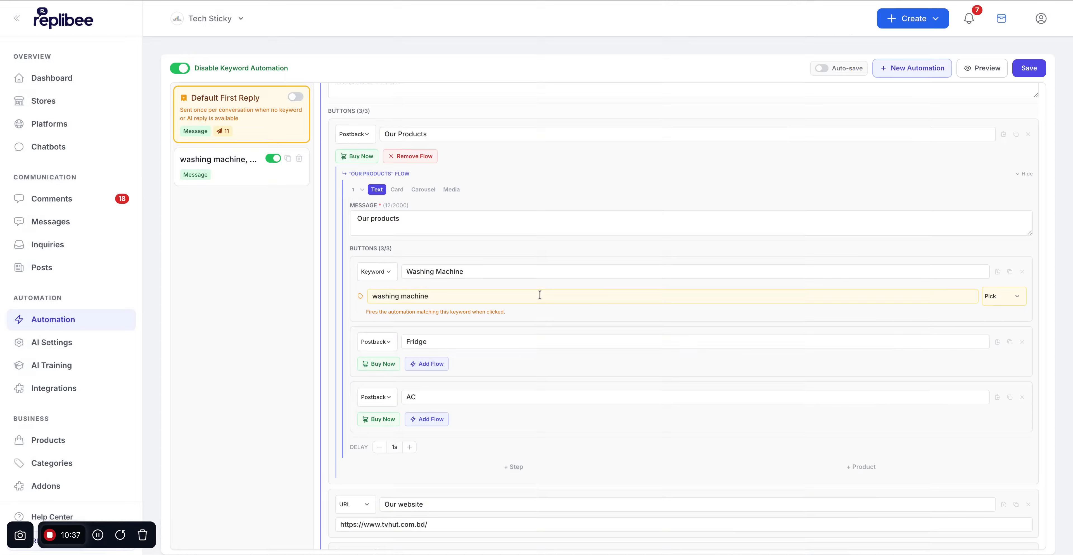
pyautogui.click(1028, 68)
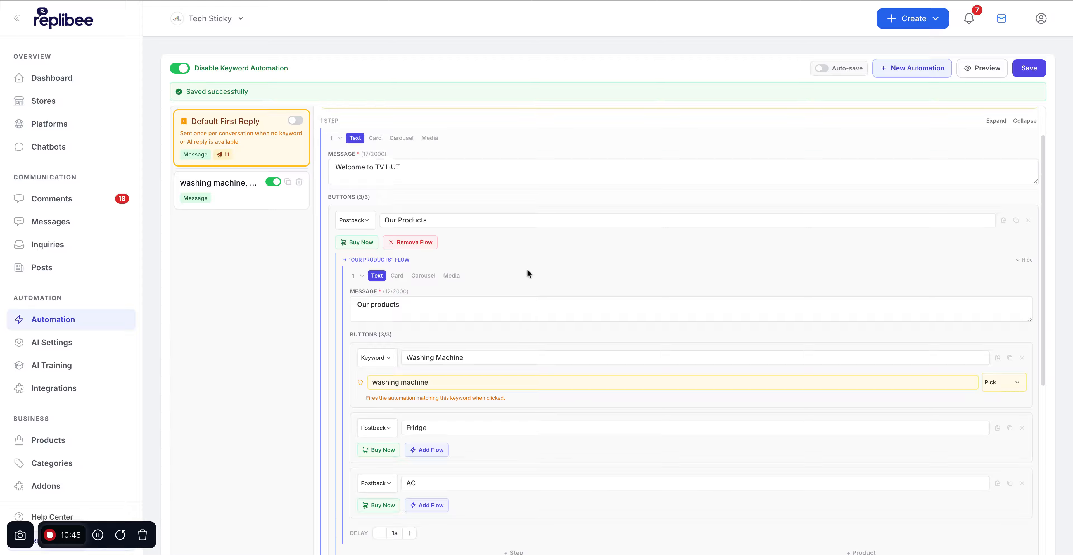
# - Reopen and close the preview, and look through the Default First Reply in the full-screen editor
pyautogui.click(992, 68)
pyautogui.click(994, 18)
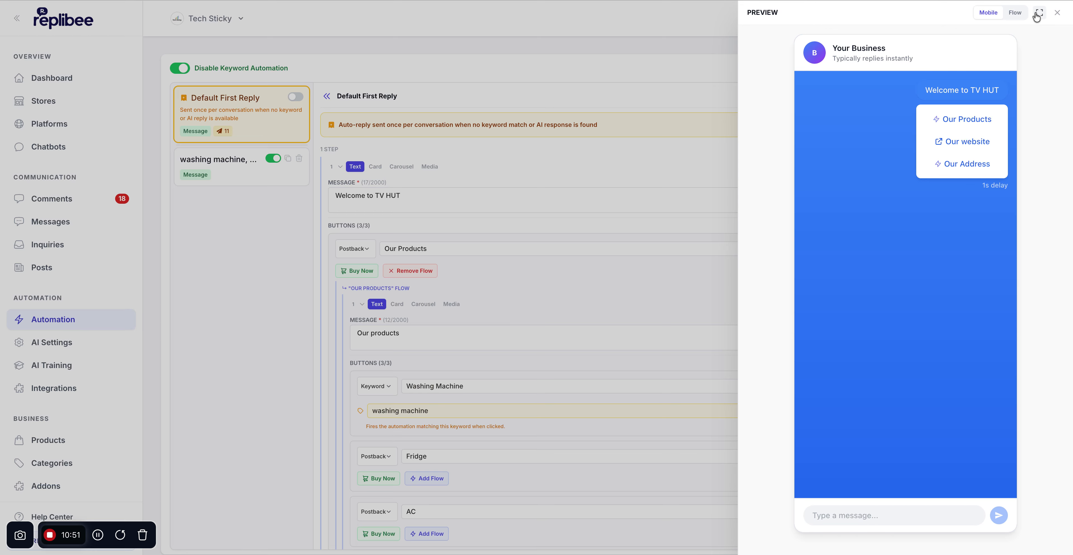
pyautogui.click(595, 133)
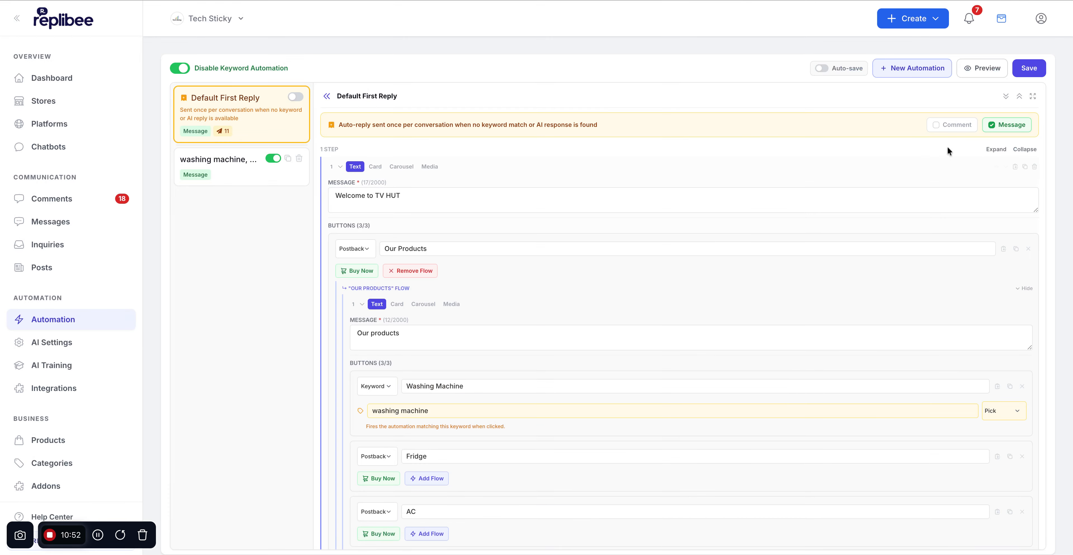
pyautogui.click(1032, 97)
pyautogui.scroll(-7, 449, 200)
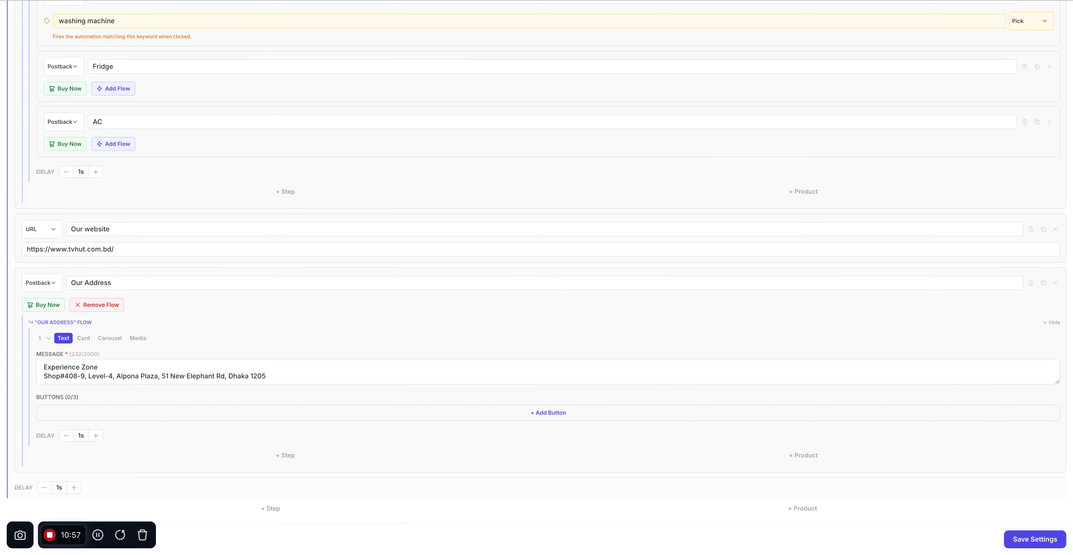
pyautogui.scroll(7, 838, 158)
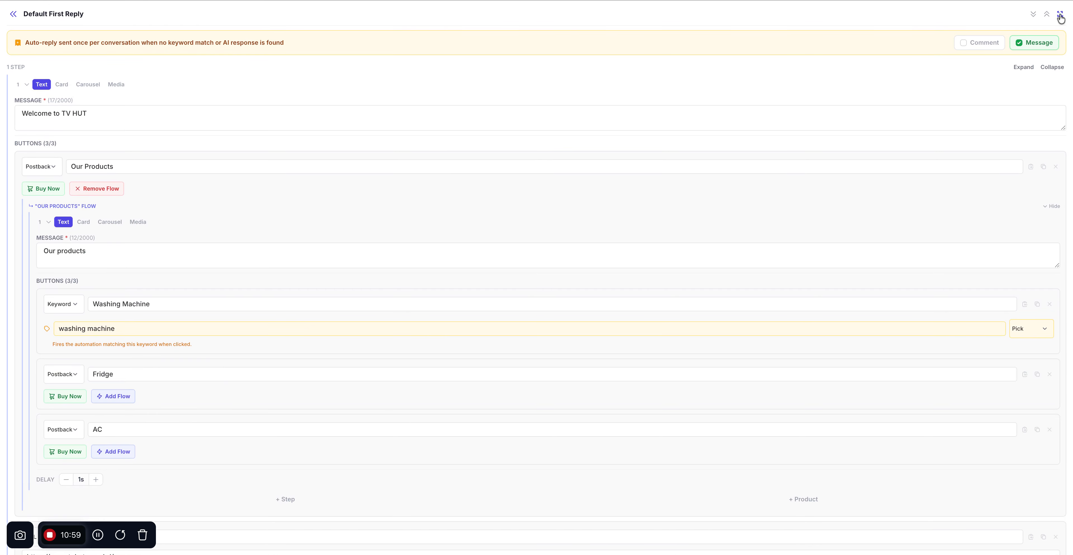
pyautogui.click(1059, 16)
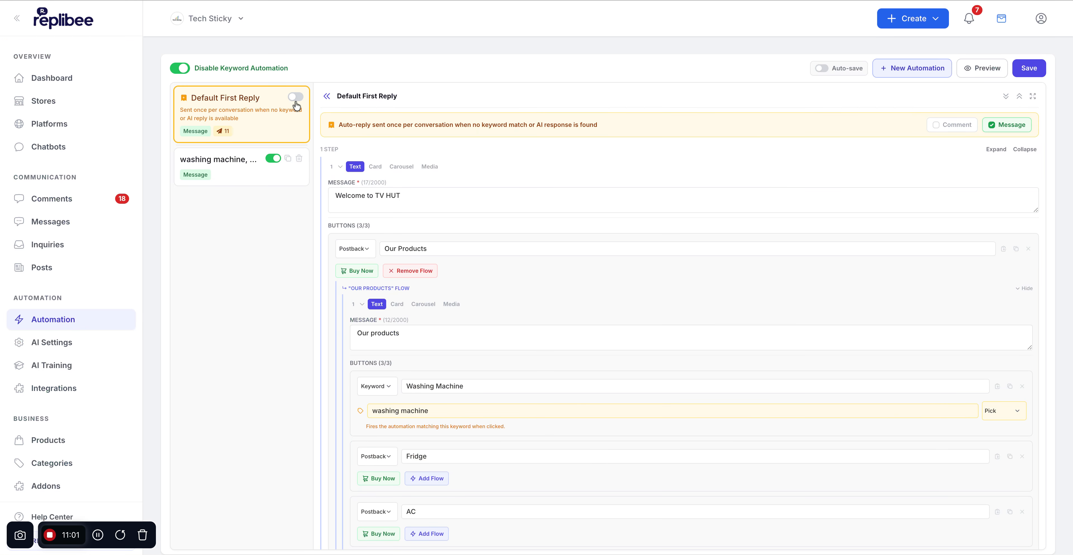
# - Switch keyword automation off and back on, and enable the Default First Reply
pyautogui.click(183, 70)
pyautogui.click(181, 69)
pyautogui.click(295, 97)
# - Disable and re-enable the washing machine automation, and save the automation settings
pyautogui.click(274, 160)
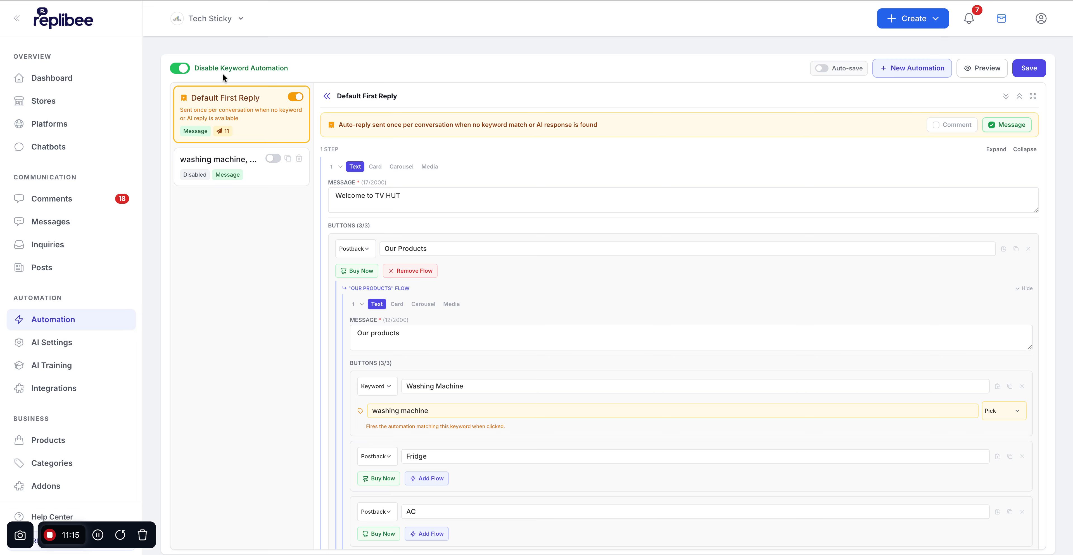
pyautogui.tripleClick(249, 46)
pyautogui.scroll(-1, 272, 210)
pyautogui.click(261, 248)
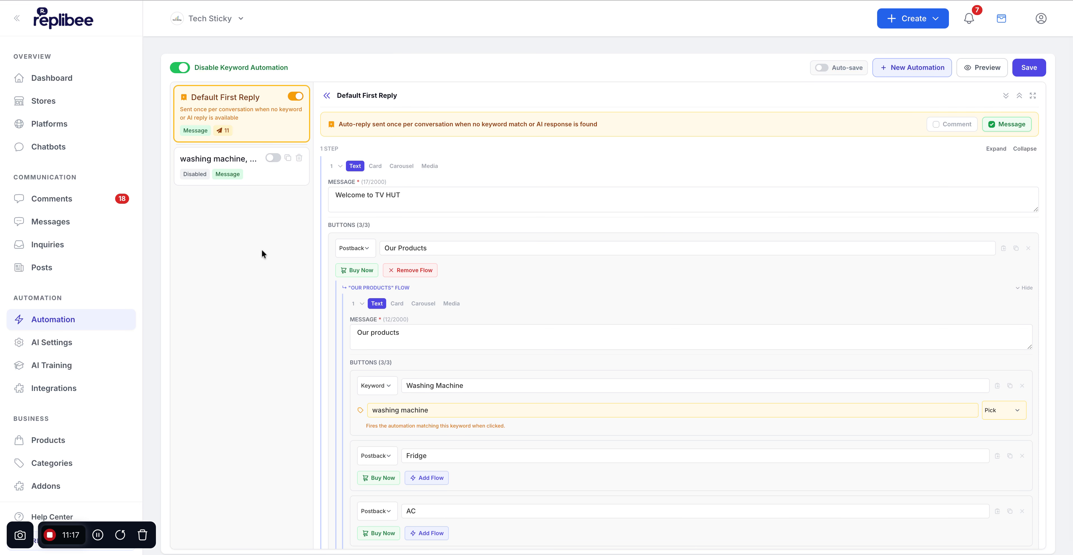
pyautogui.click(273, 157)
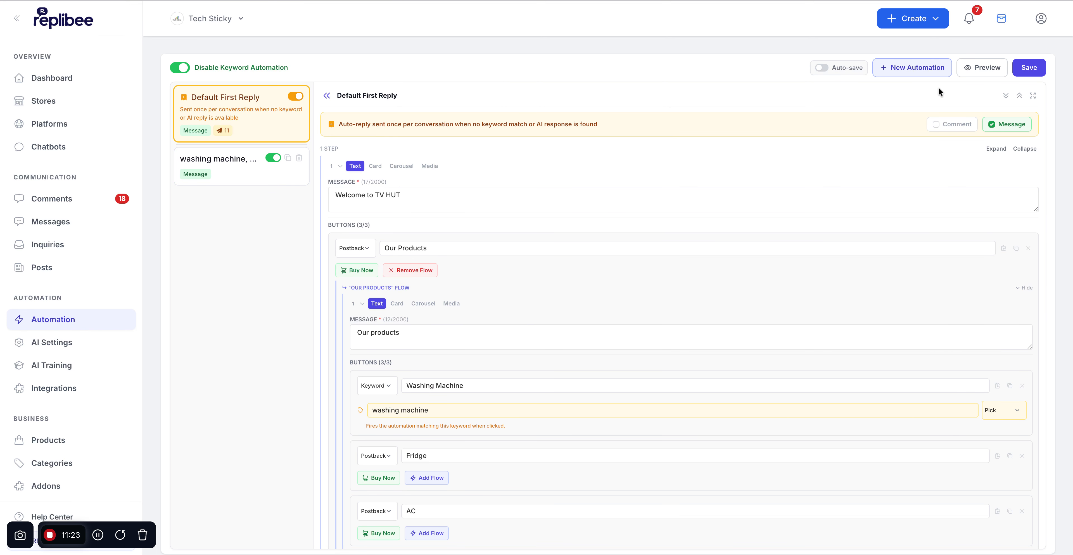
pyautogui.click(1033, 60)
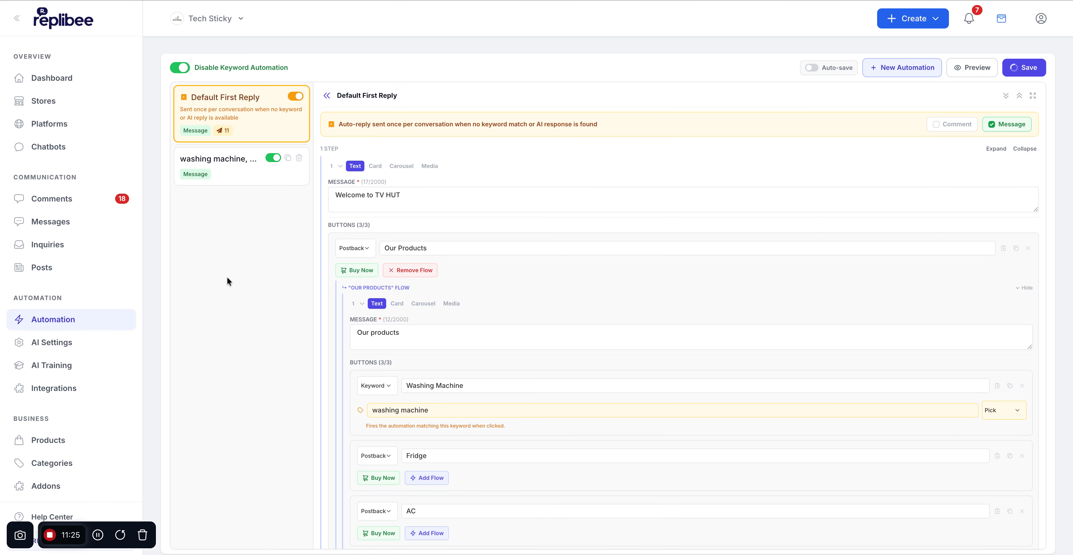